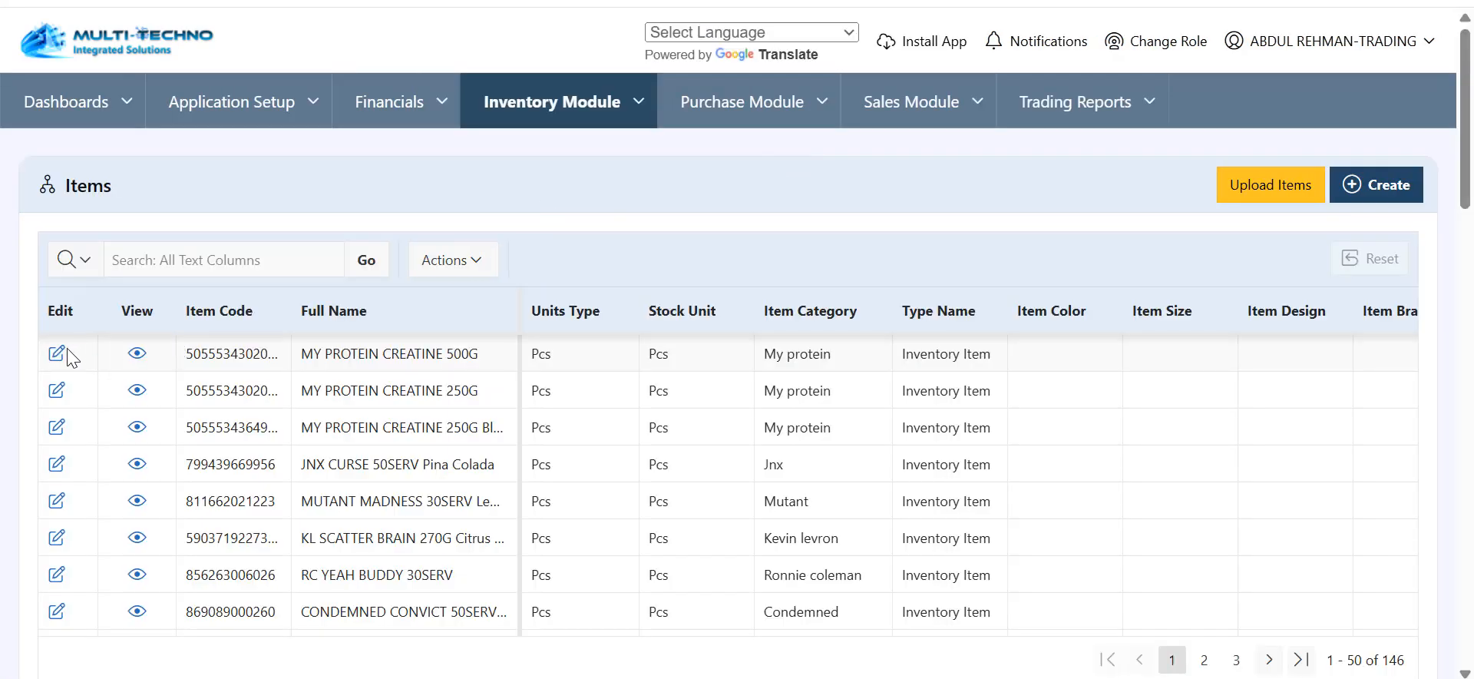
- Open the MY PROTEIN CREATINE 500G item record and examine its item type and sub type
left_click(56, 353)
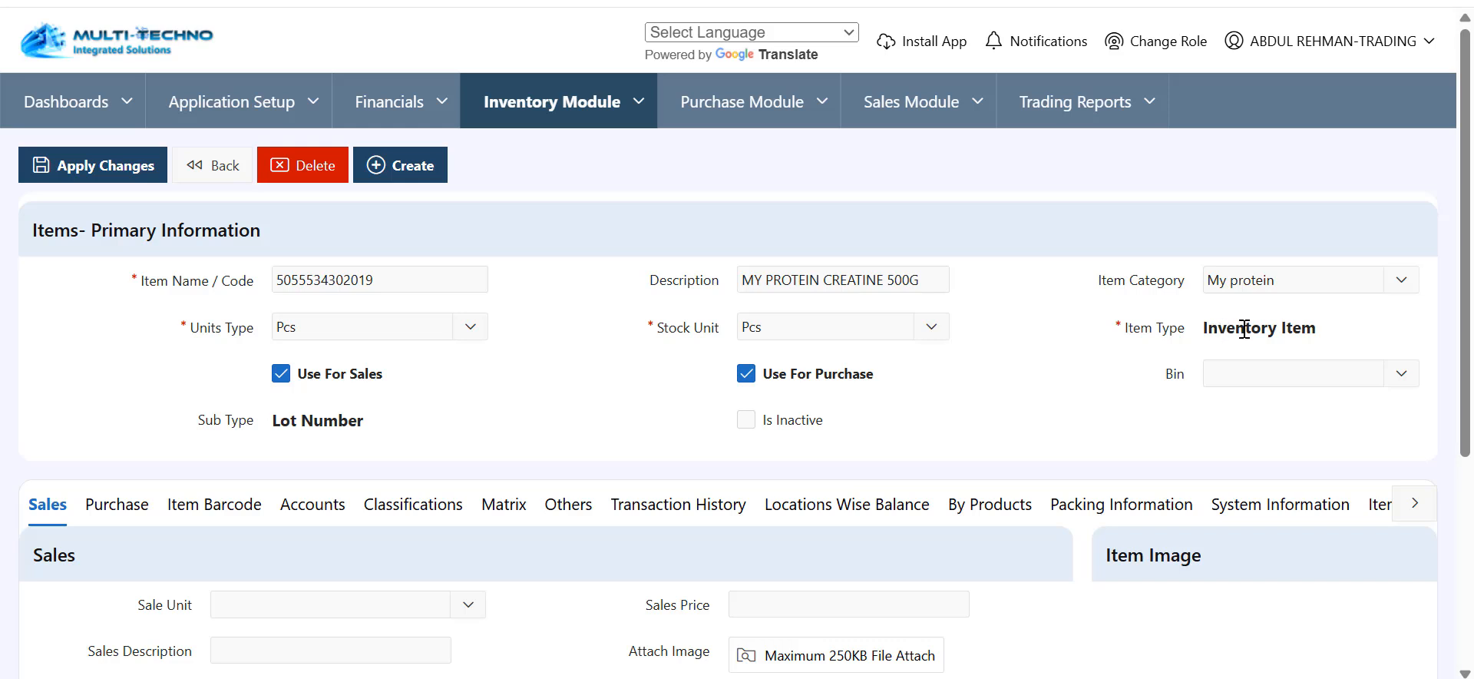
left_click_drag(1218, 329, 1339, 337)
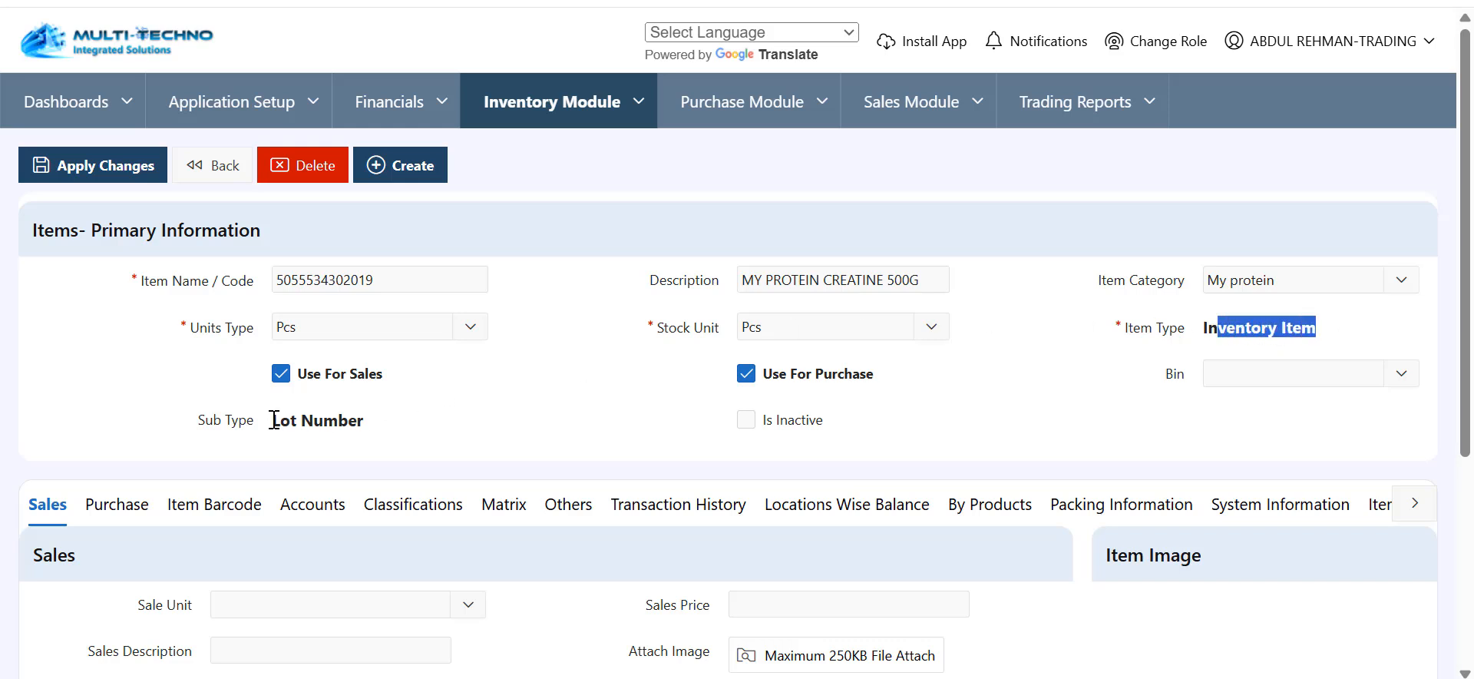
left_click_drag(274, 420, 394, 425)
left_click(615, 409)
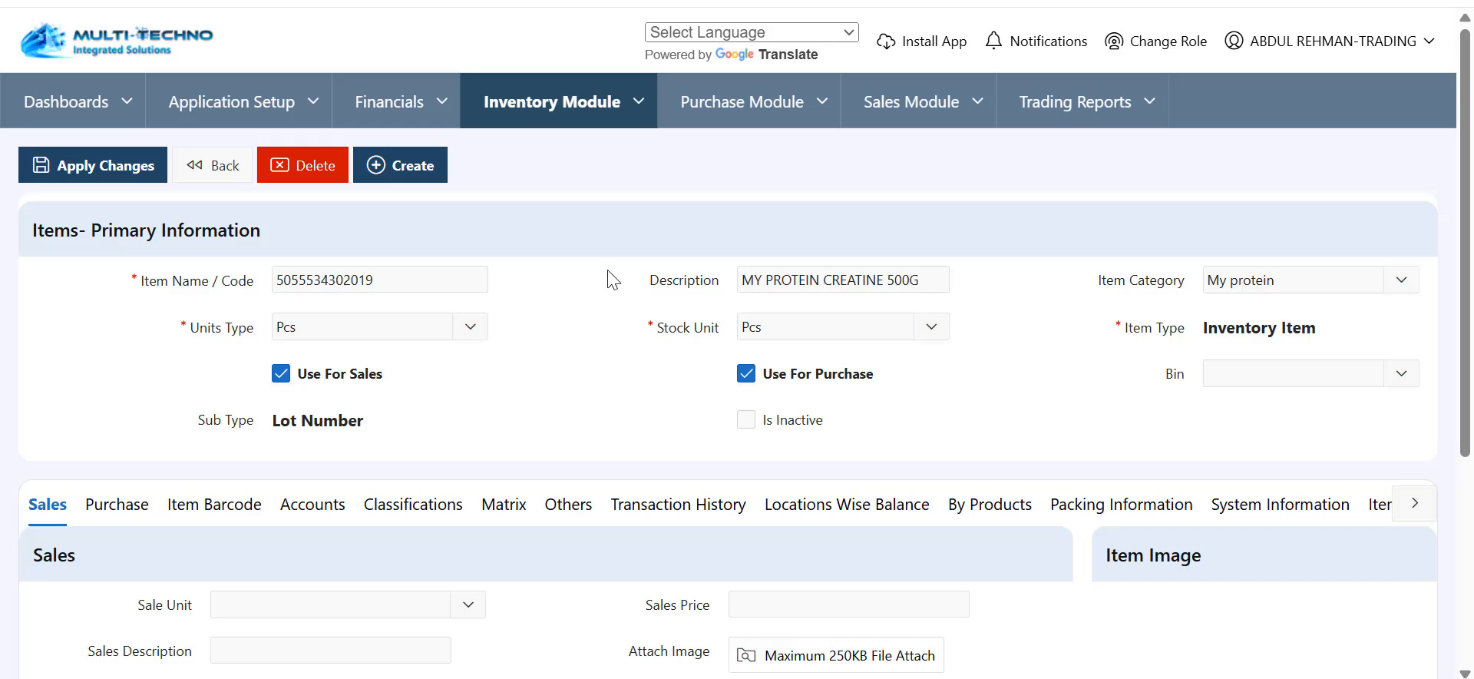
- Start a new inventory adjustment in the inventory transactions
left_click(642, 106)
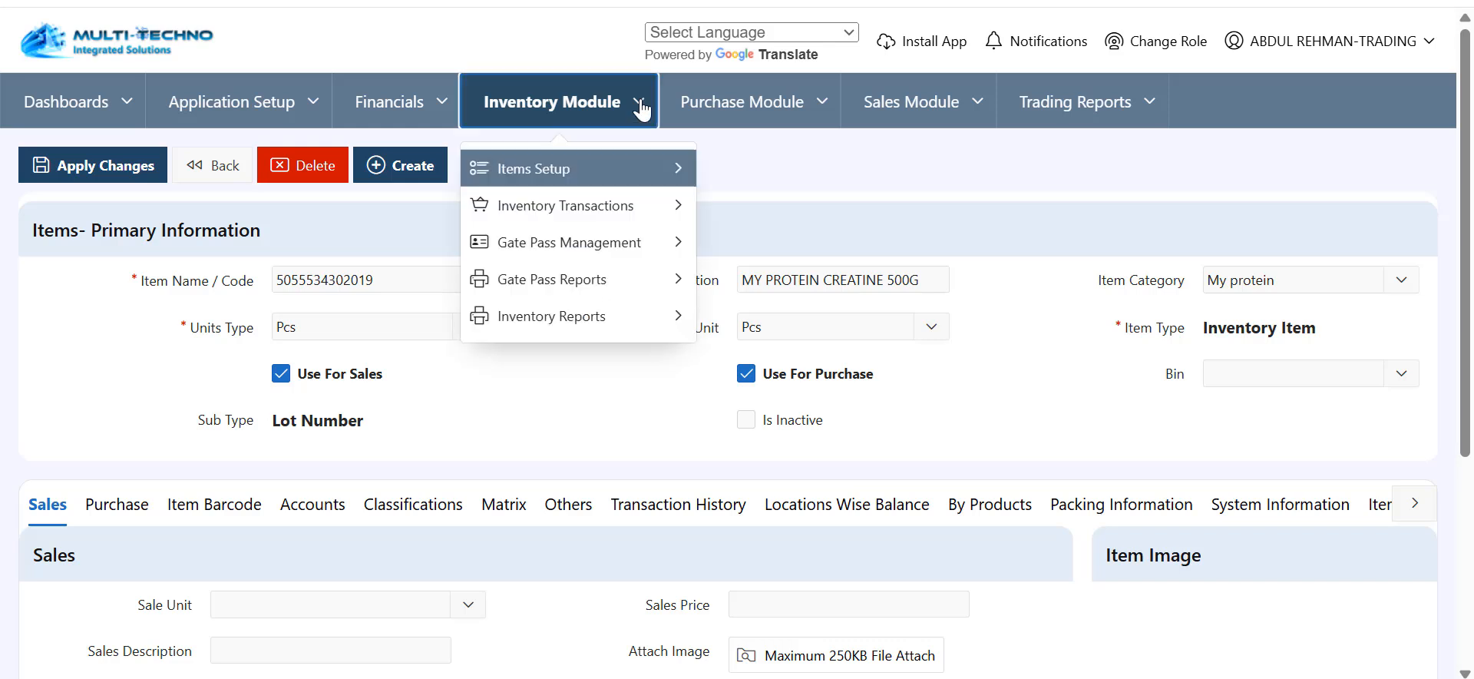
left_click(632, 215)
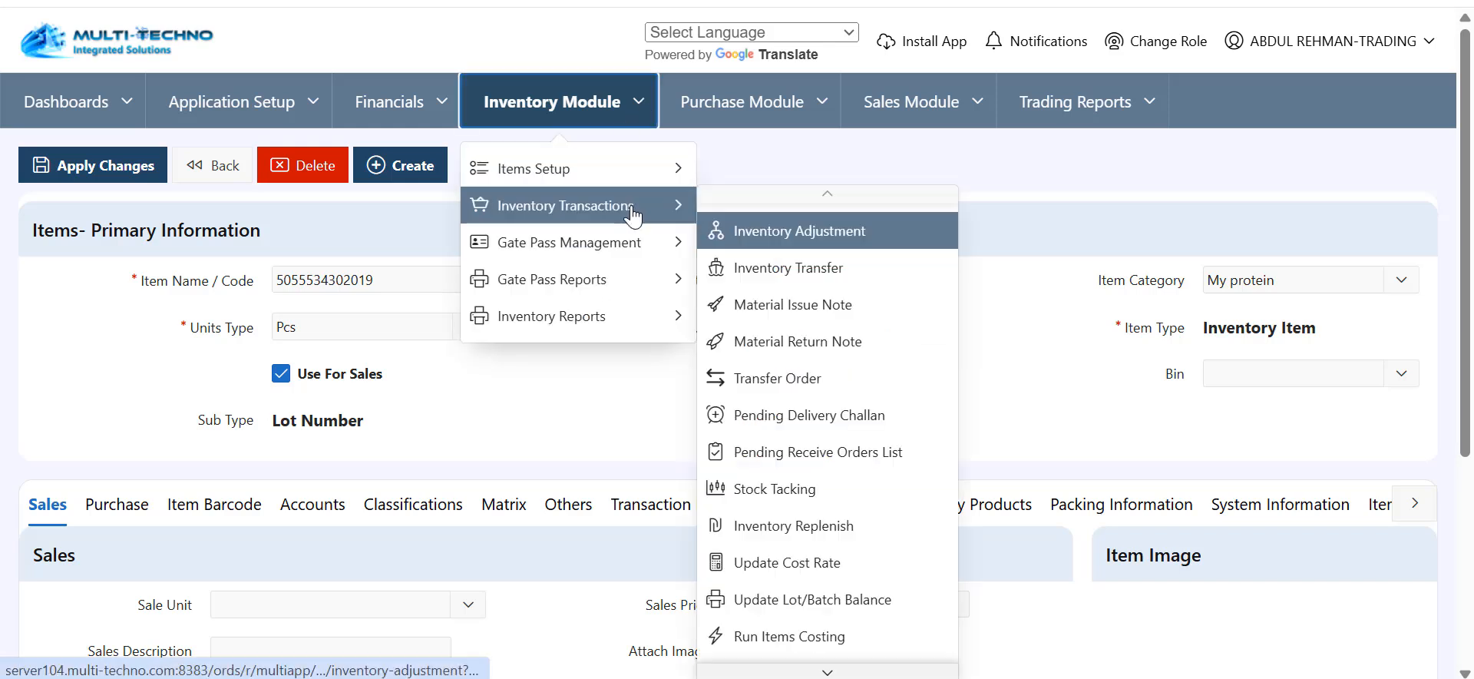
left_click(778, 242)
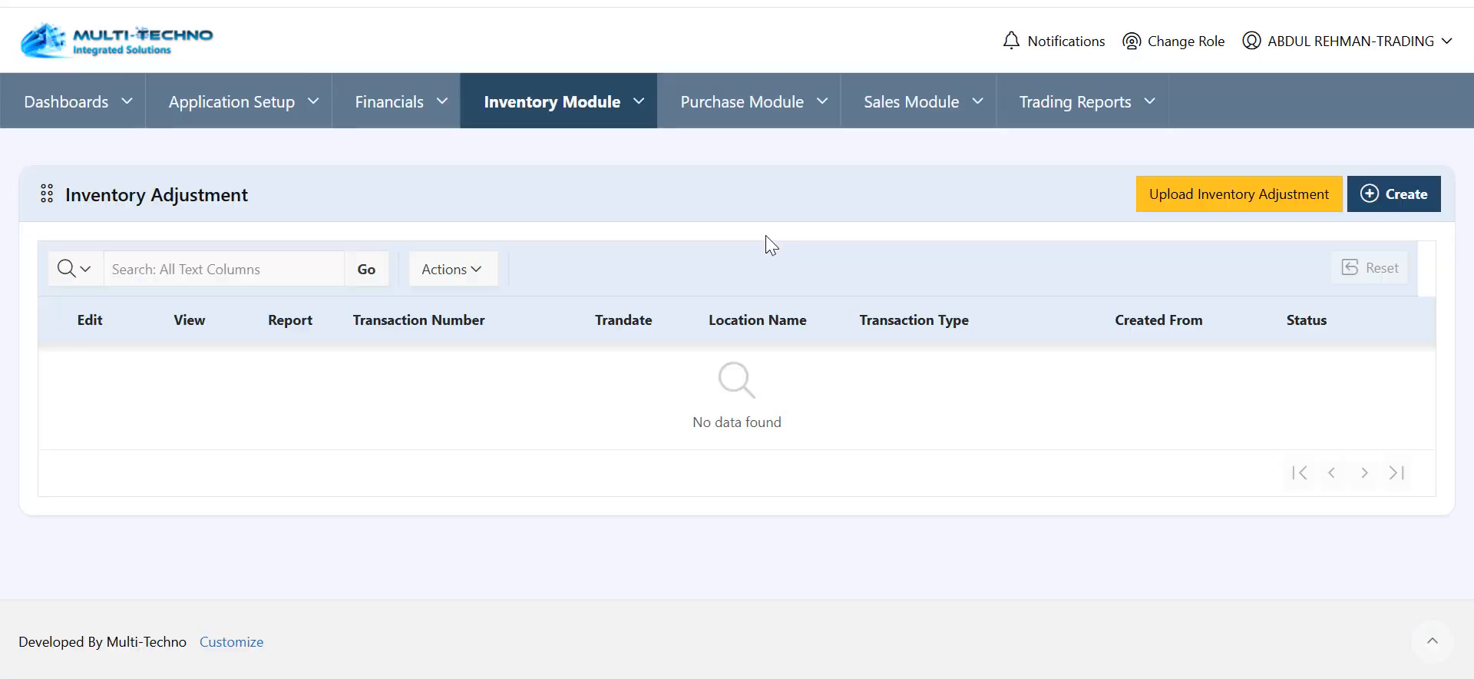
left_click(1397, 203)
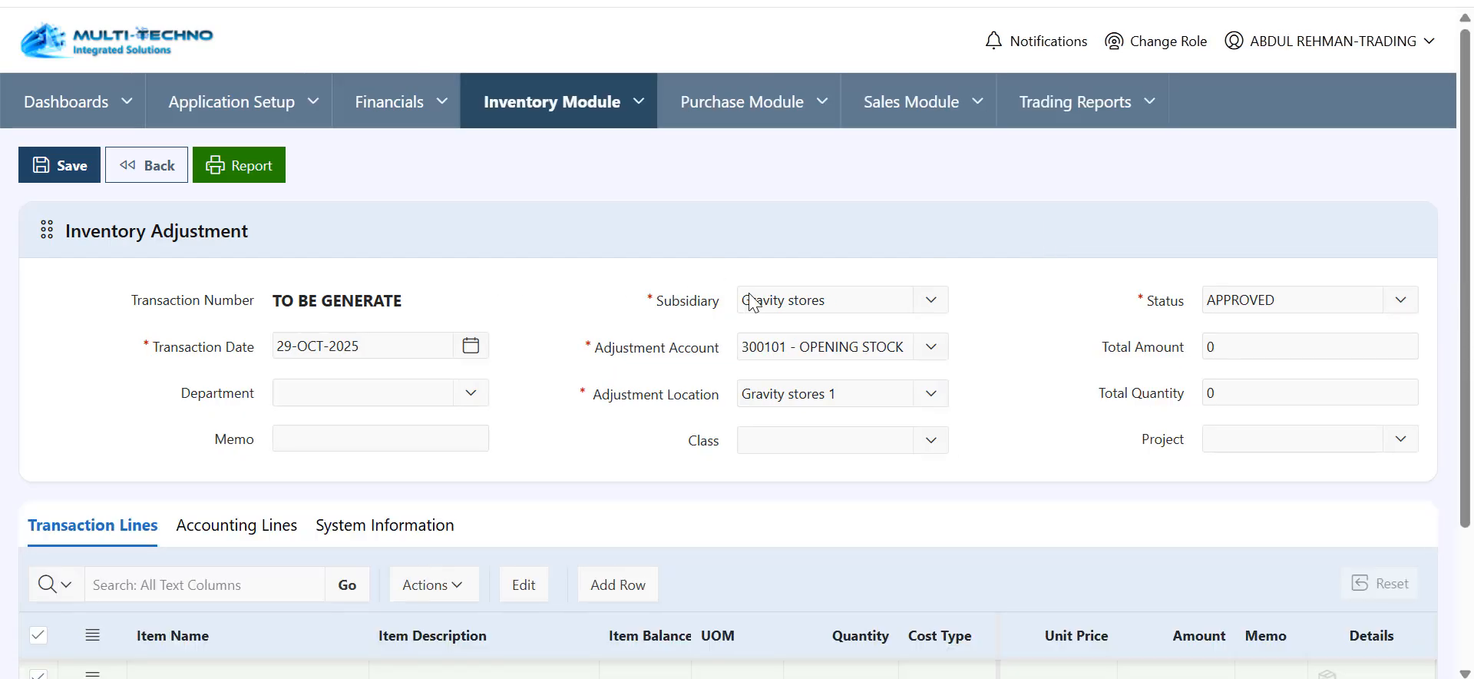
- Set the adjustment's transaction date to 01-OCT-2025 and its adjustment location to Gravity stores 1
left_click(389, 339)
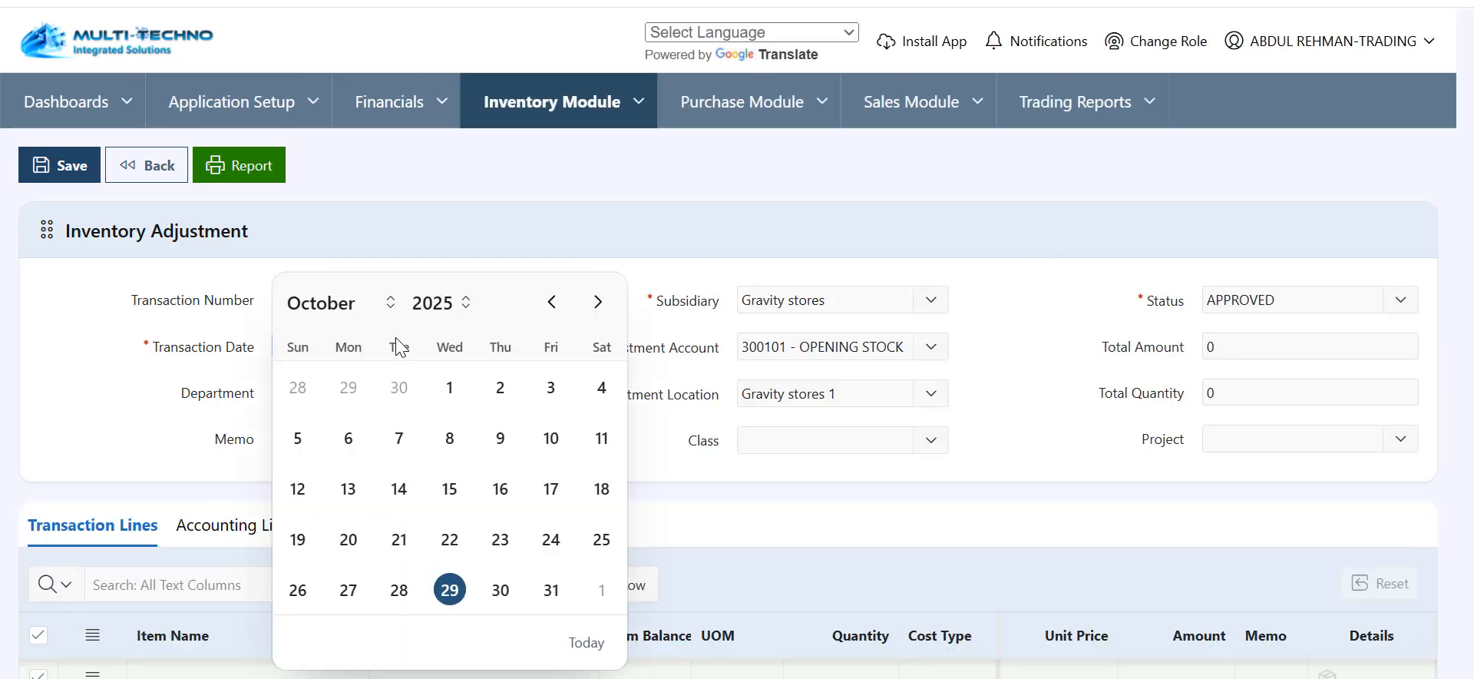
left_click(450, 384)
scroll(622, 338, "down", 3)
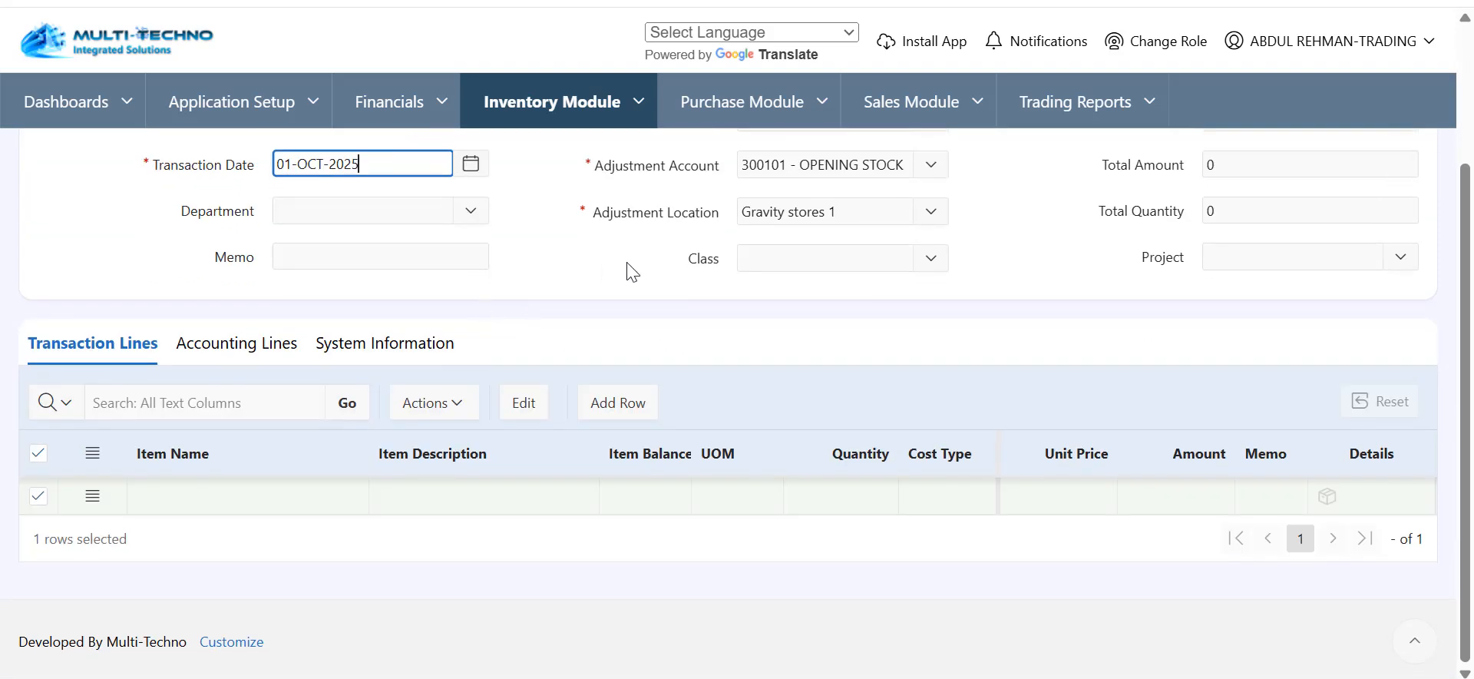
left_click(819, 208)
left_click(787, 296)
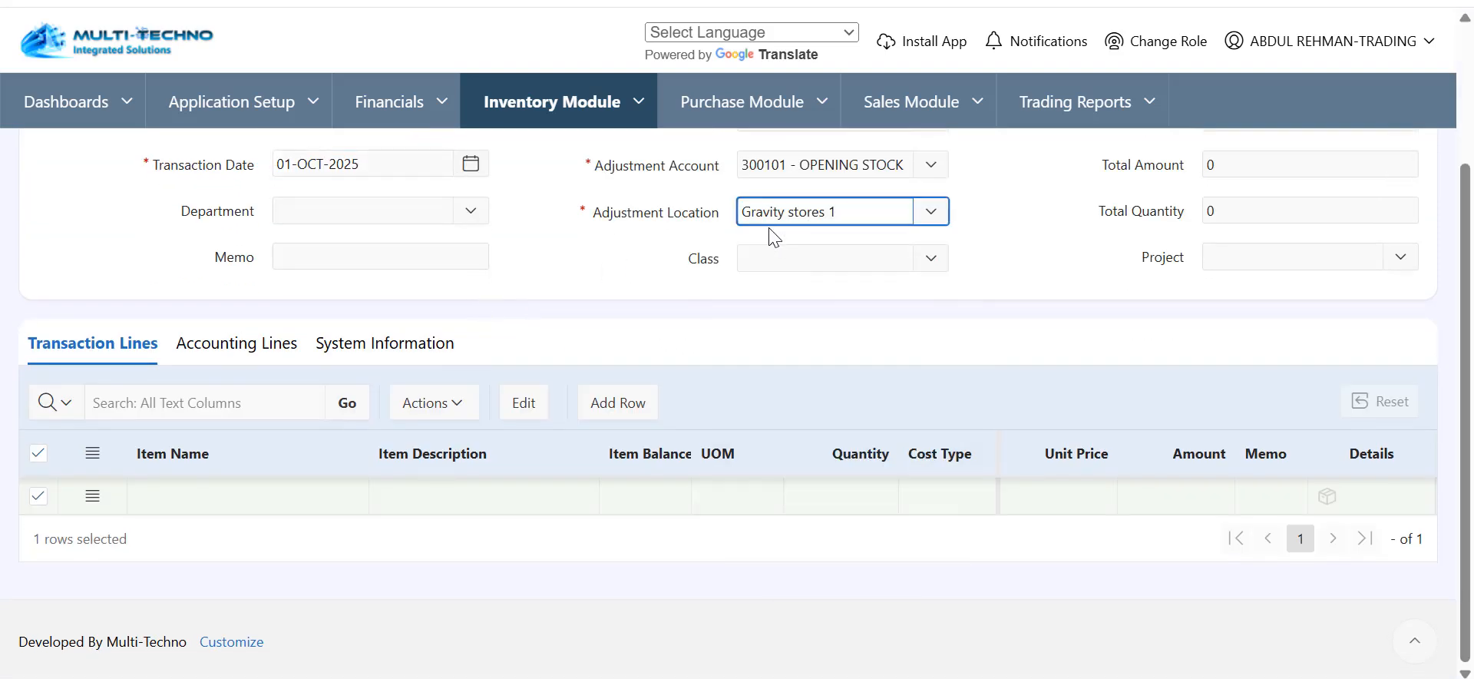
scroll(677, 326, "up", 2)
scroll(290, 500, "down", 2)
left_click(296, 494)
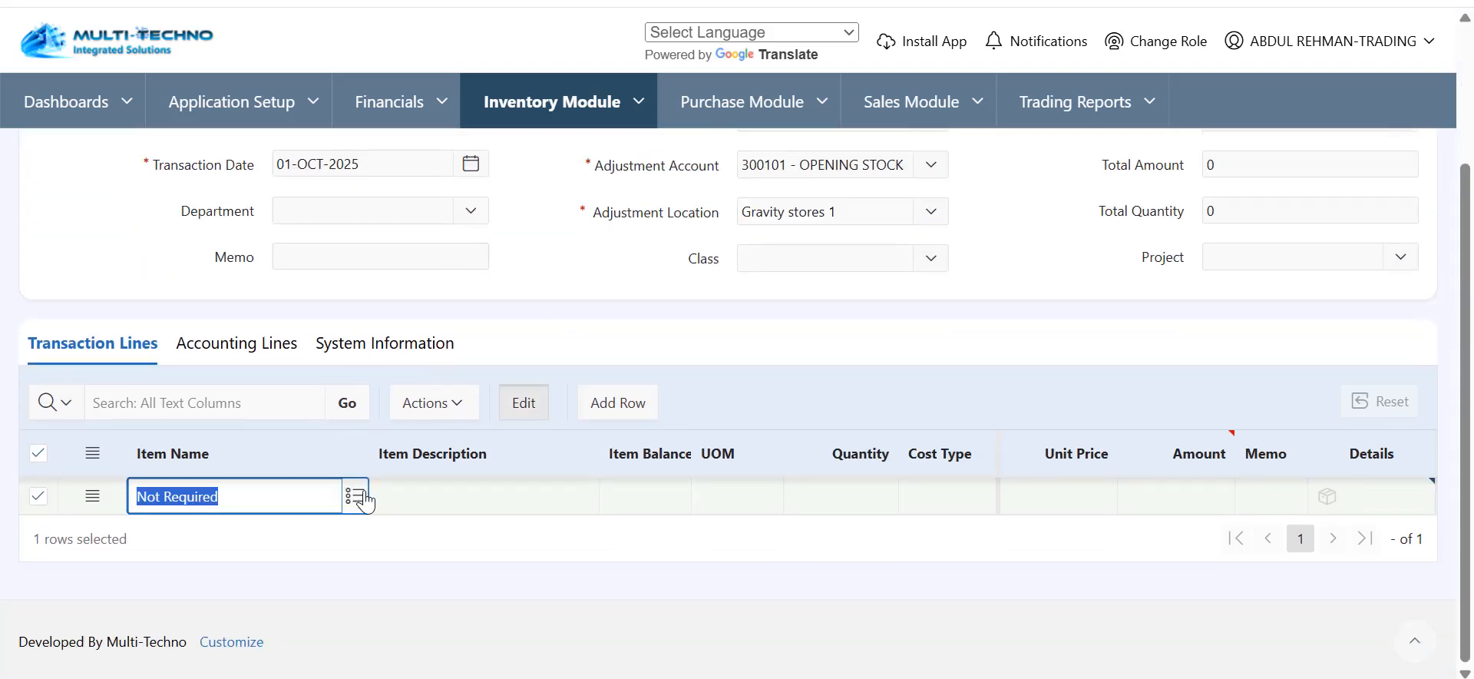
left_click(362, 496)
left_click(405, 349)
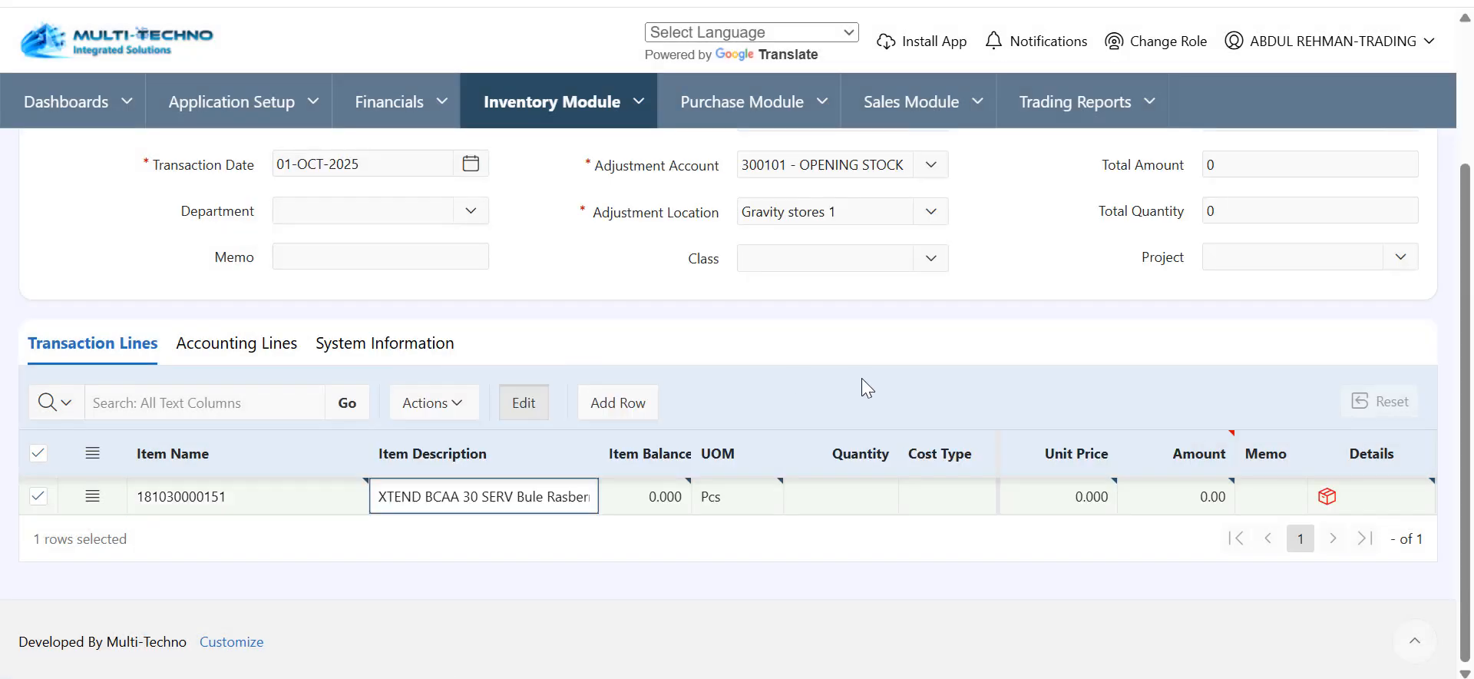
key("Tab")
type("10")
key("Tab")
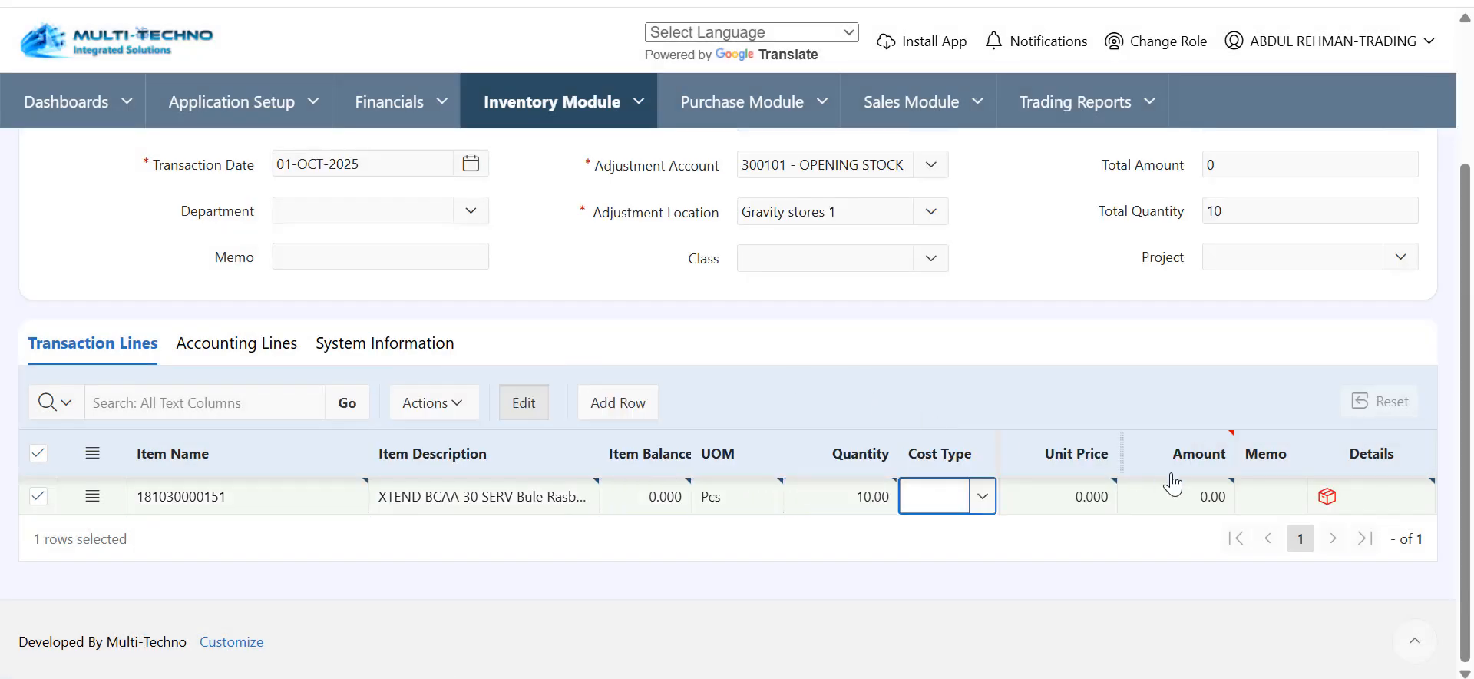
key("Tab")
type("2500")
key("Tab")
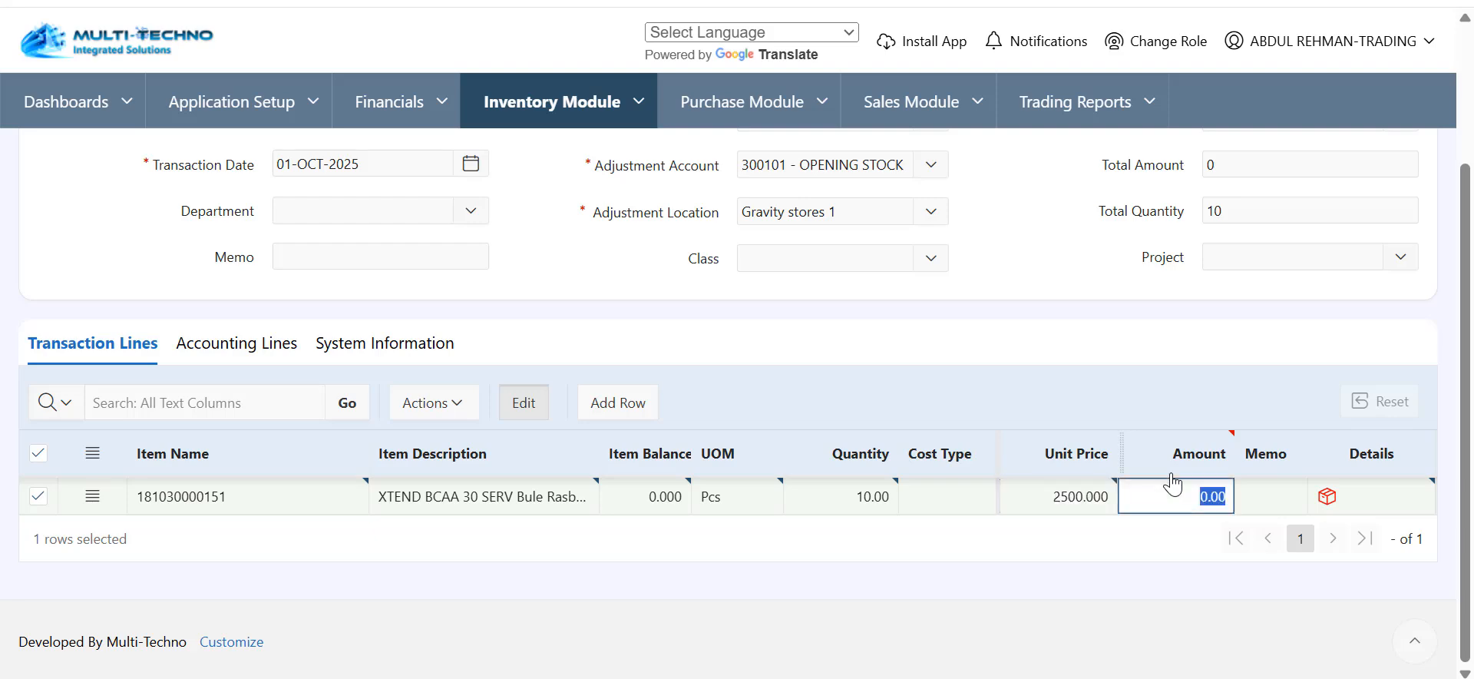
- Open the line's inventory details and enter lot 1245452 with expiry date 30-NOV-2025 and quantity 5
left_click(1327, 496)
left_click(1327, 499)
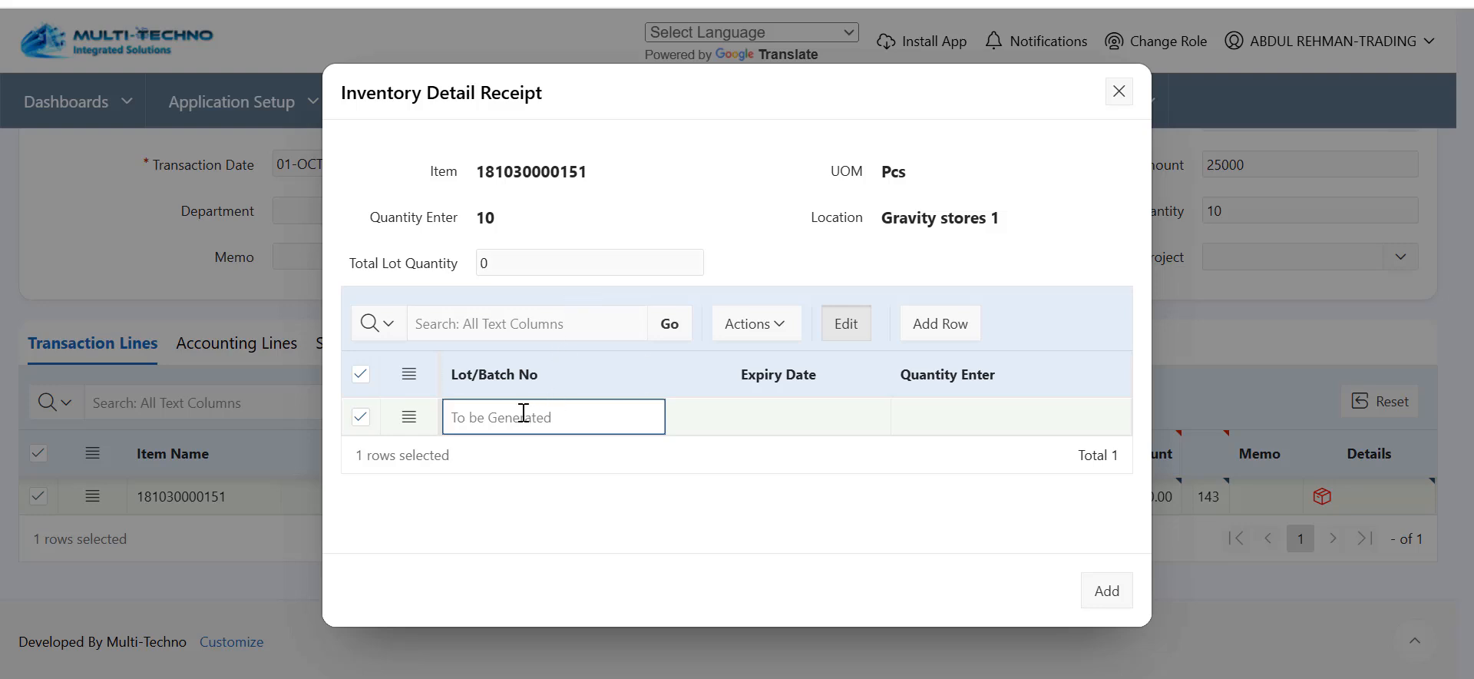
type("1245452")
left_click(806, 415)
left_click(941, 372)
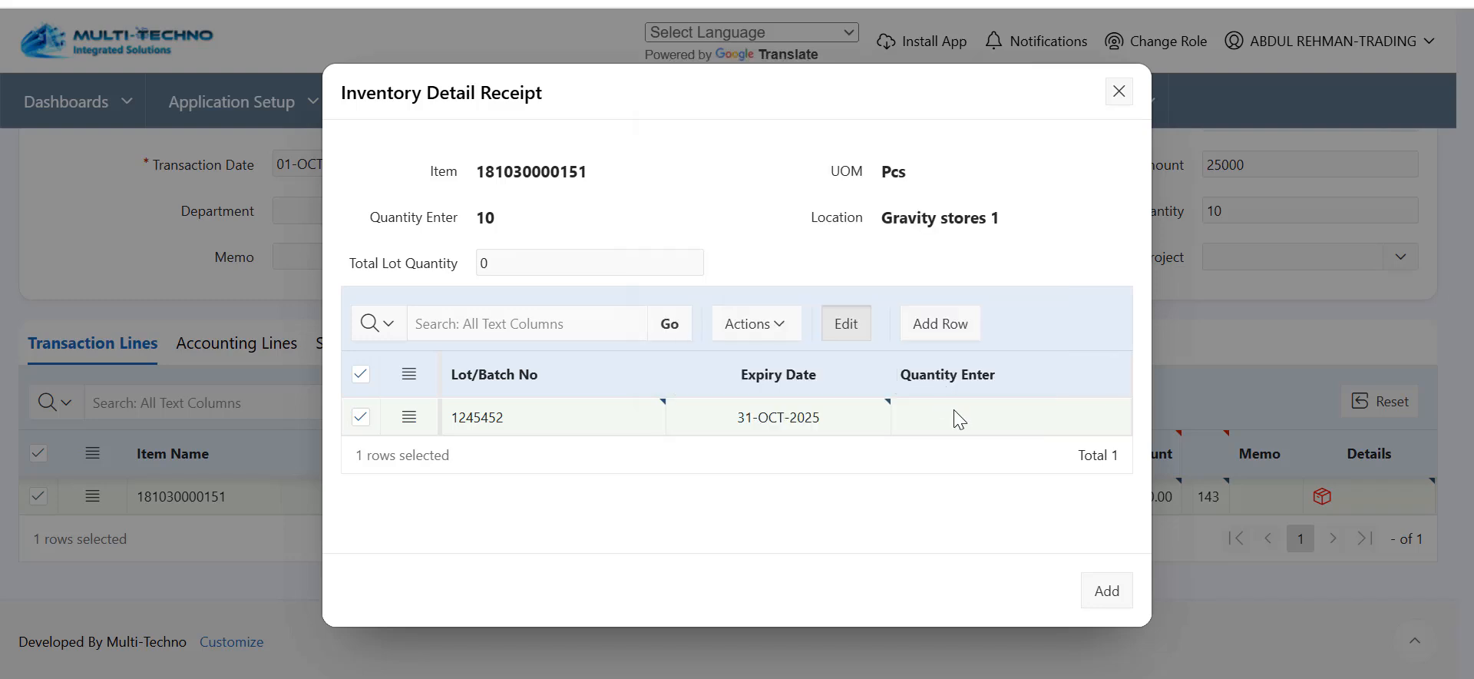
left_click(872, 428)
left_click(991, 87)
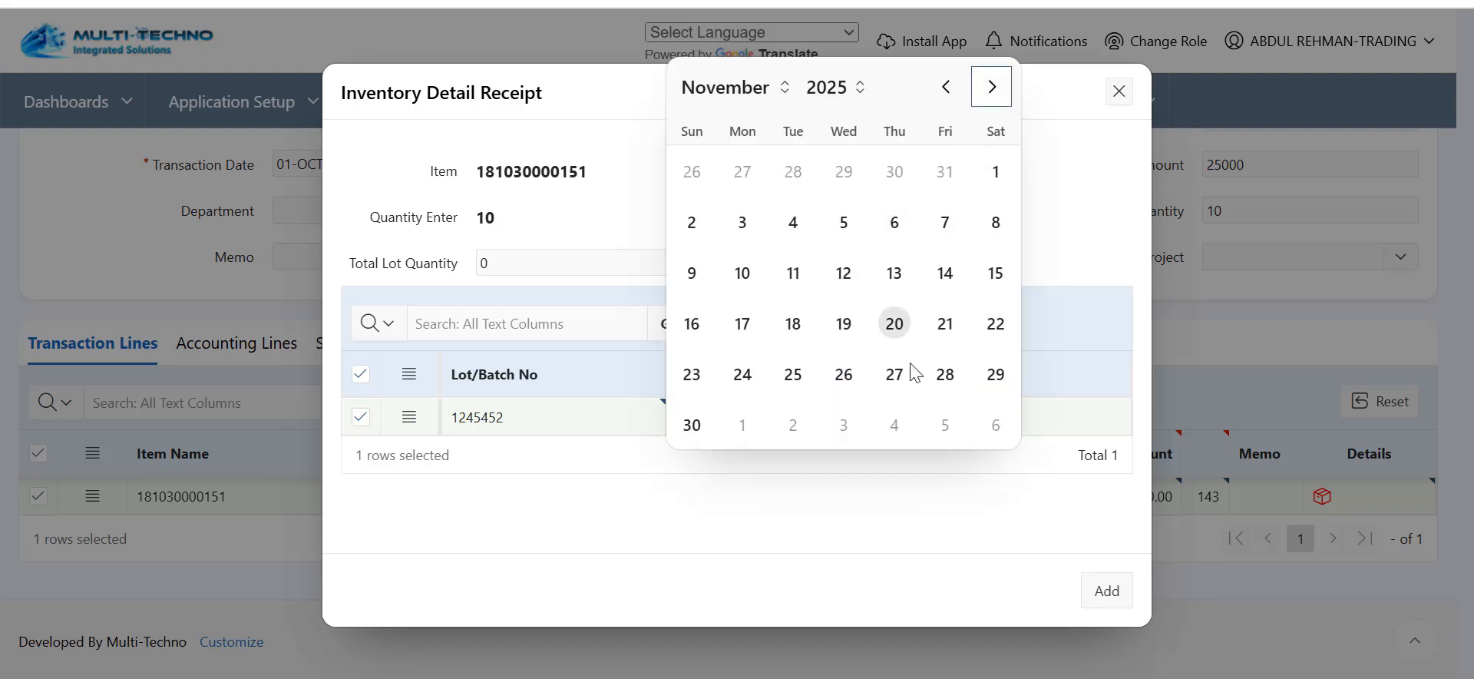
left_click(690, 424)
left_click(953, 415)
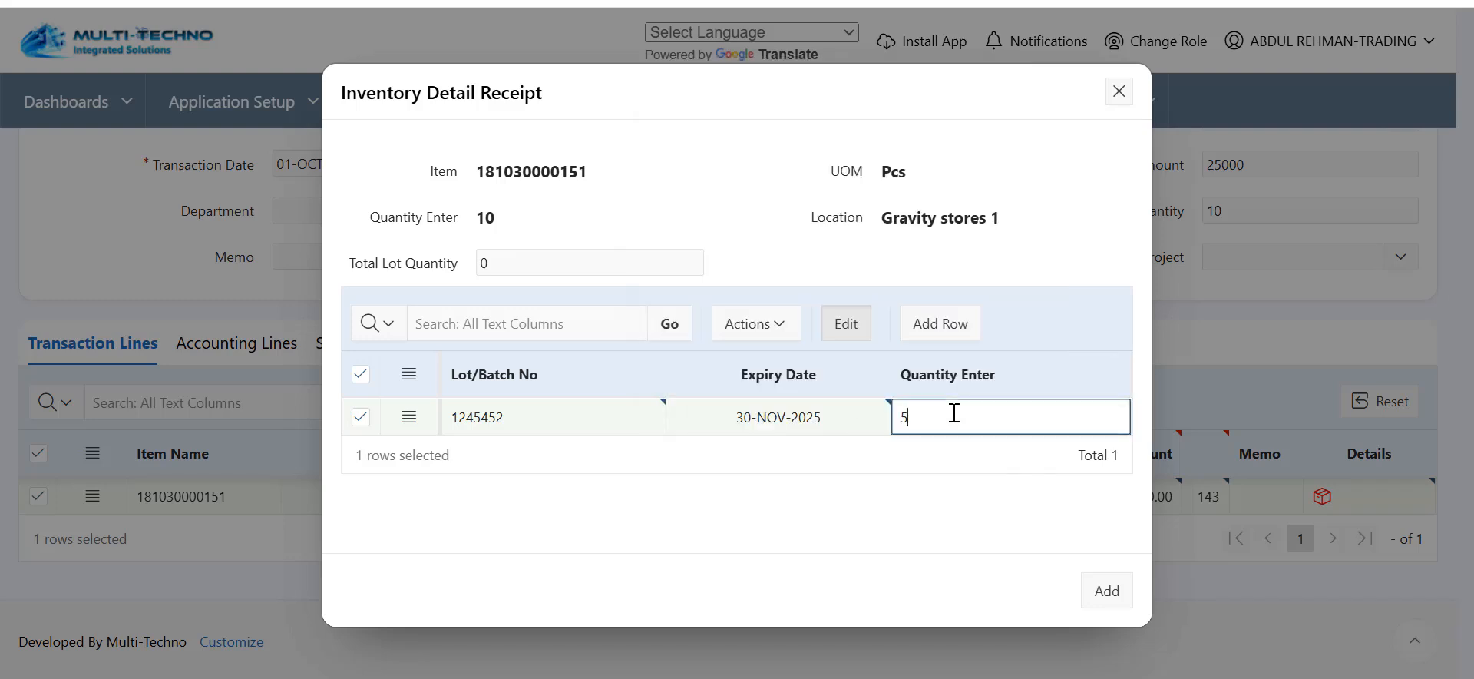
- Add a second lot row with lot number 124545, expiry date 31-OCT-2025 and quantity 5
left_click(925, 329)
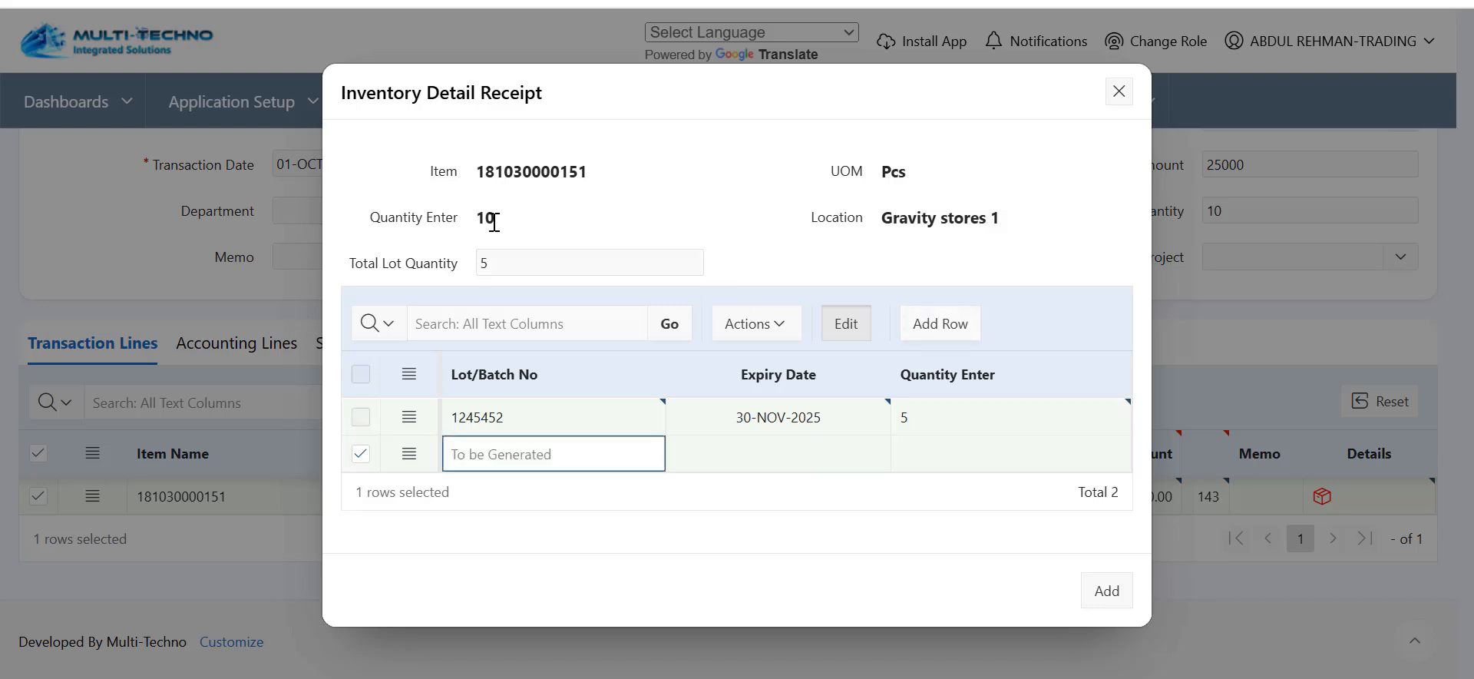
type("124545")
left_click(846, 464)
left_click(944, 416)
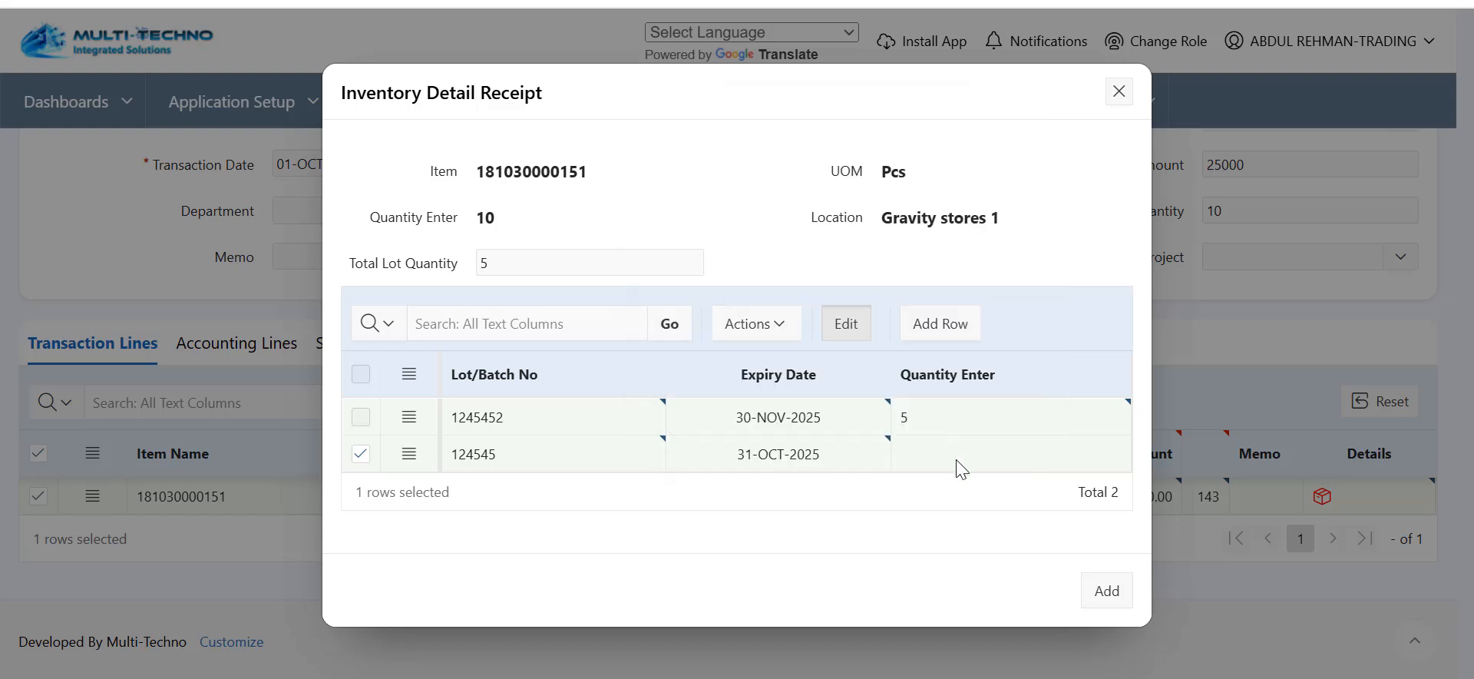
left_click(958, 460)
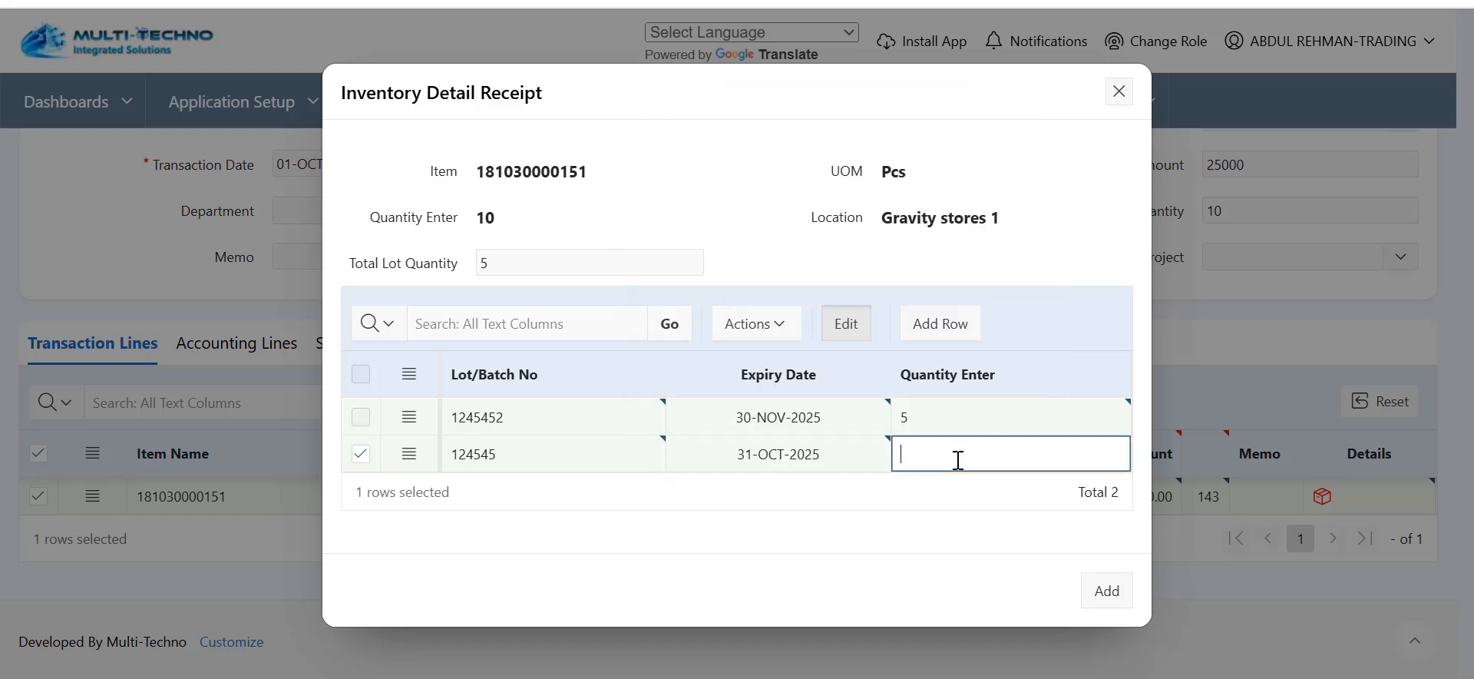
left_click(627, 210)
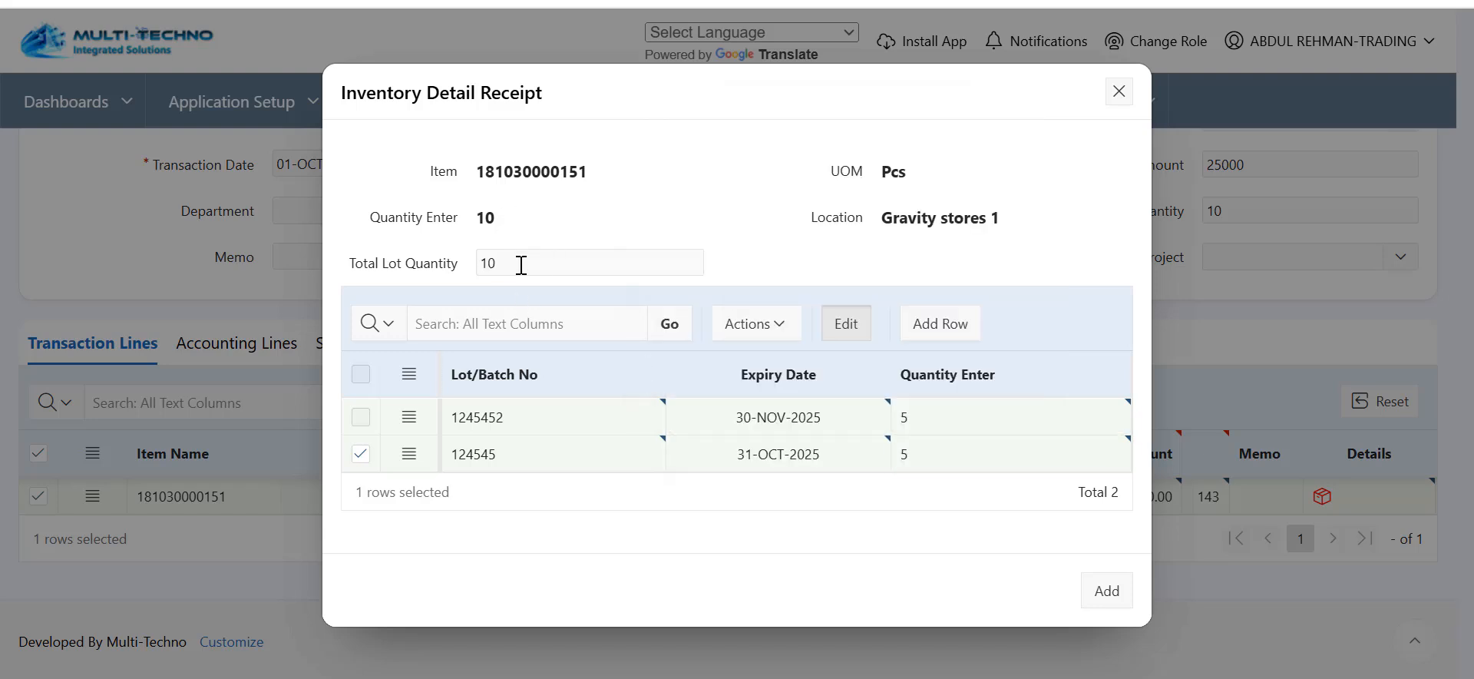
- Add the lot details to the line, close the receipt dialog, save the inventory adjustment and review the saved transaction
left_click(1107, 591)
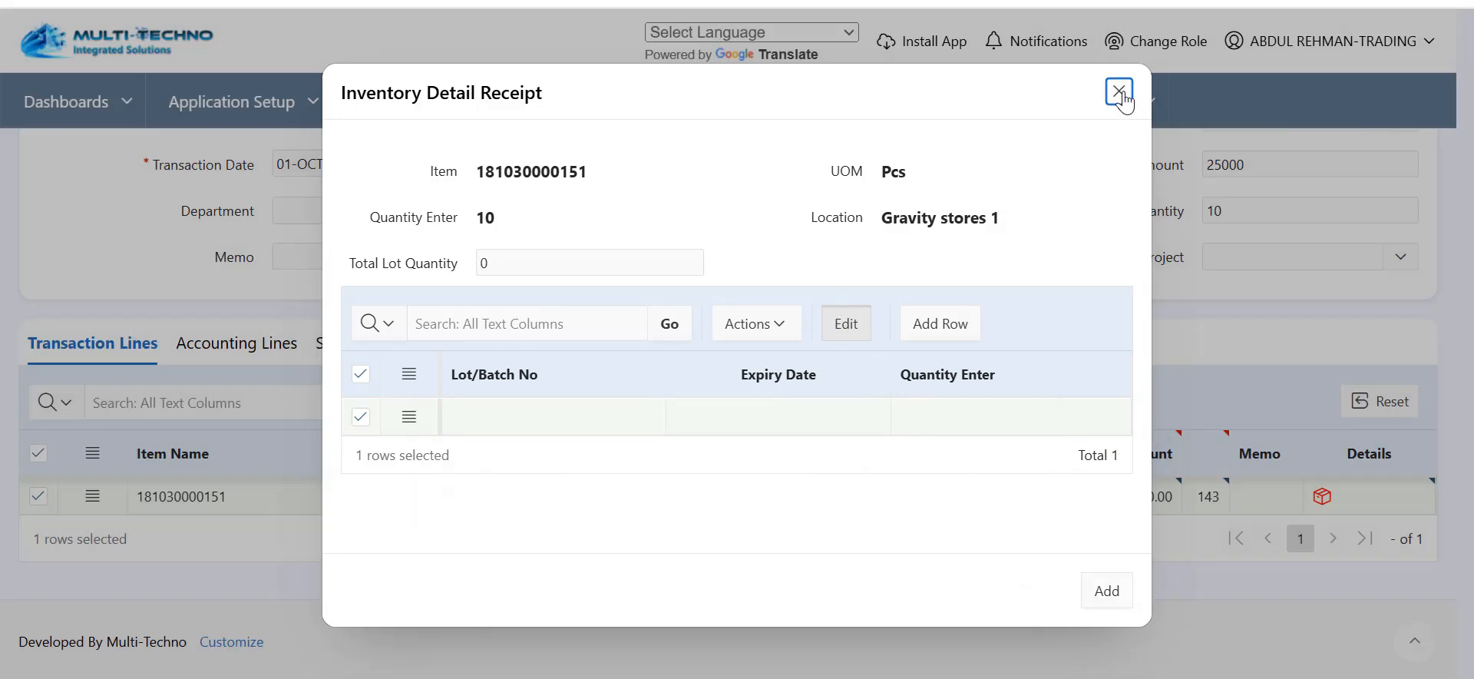
left_click(1119, 91)
scroll(559, 279, "up", 3)
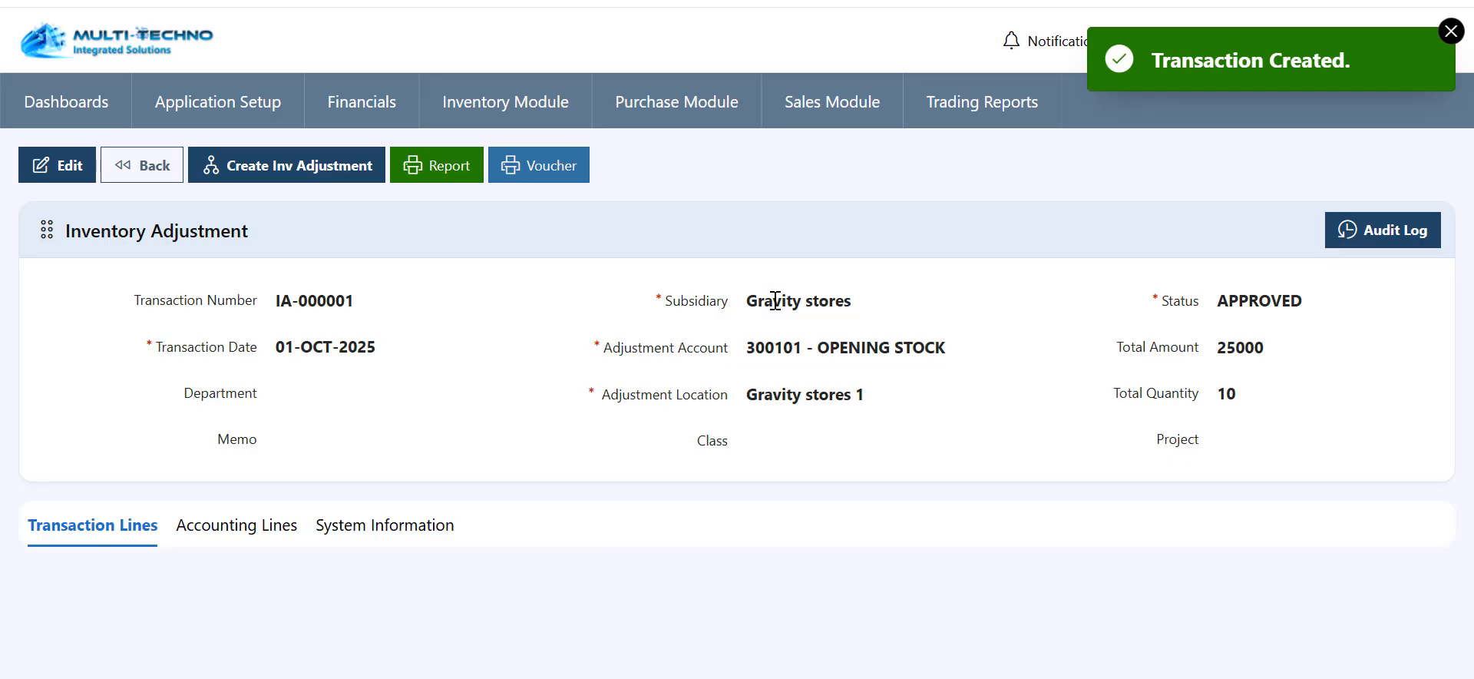
scroll(775, 300, "down", 3)
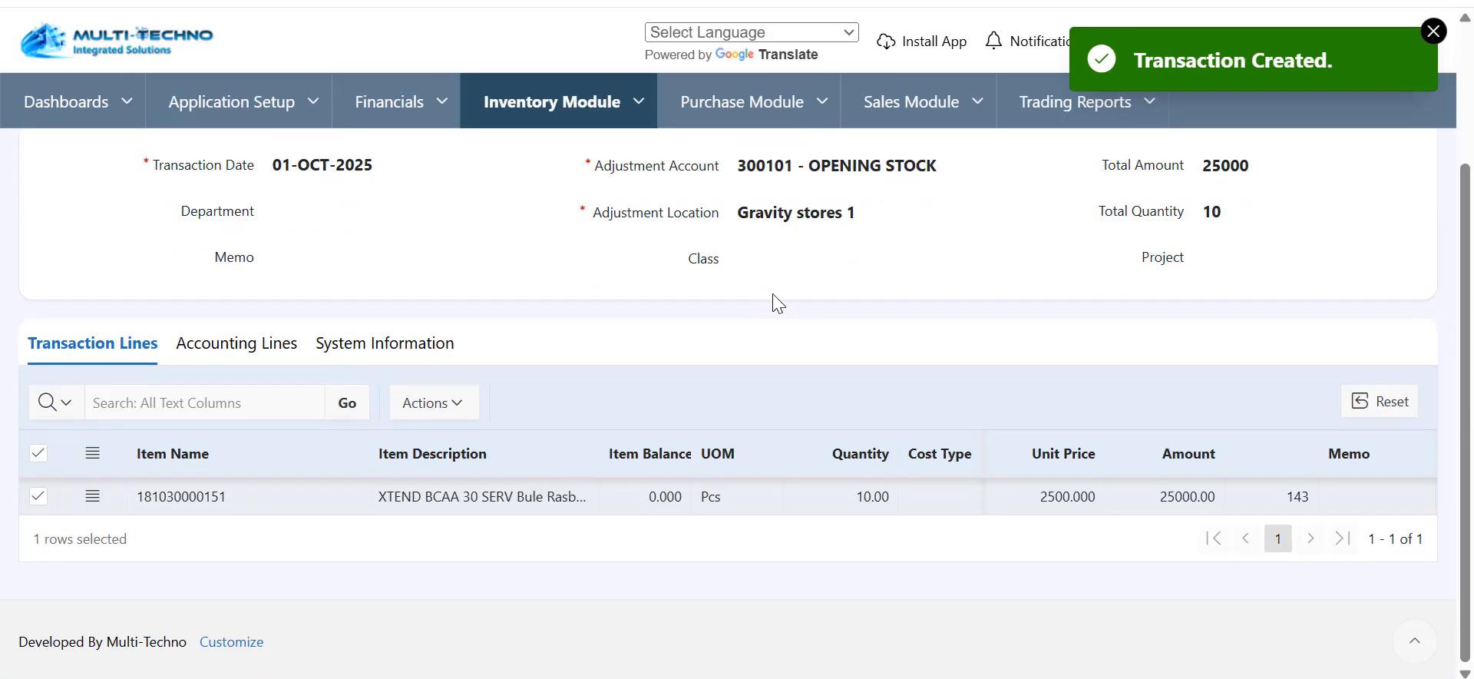
scroll(776, 303, "up", 3)
- Open the Items Detail Ledger from the inventory reports
left_click(637, 99)
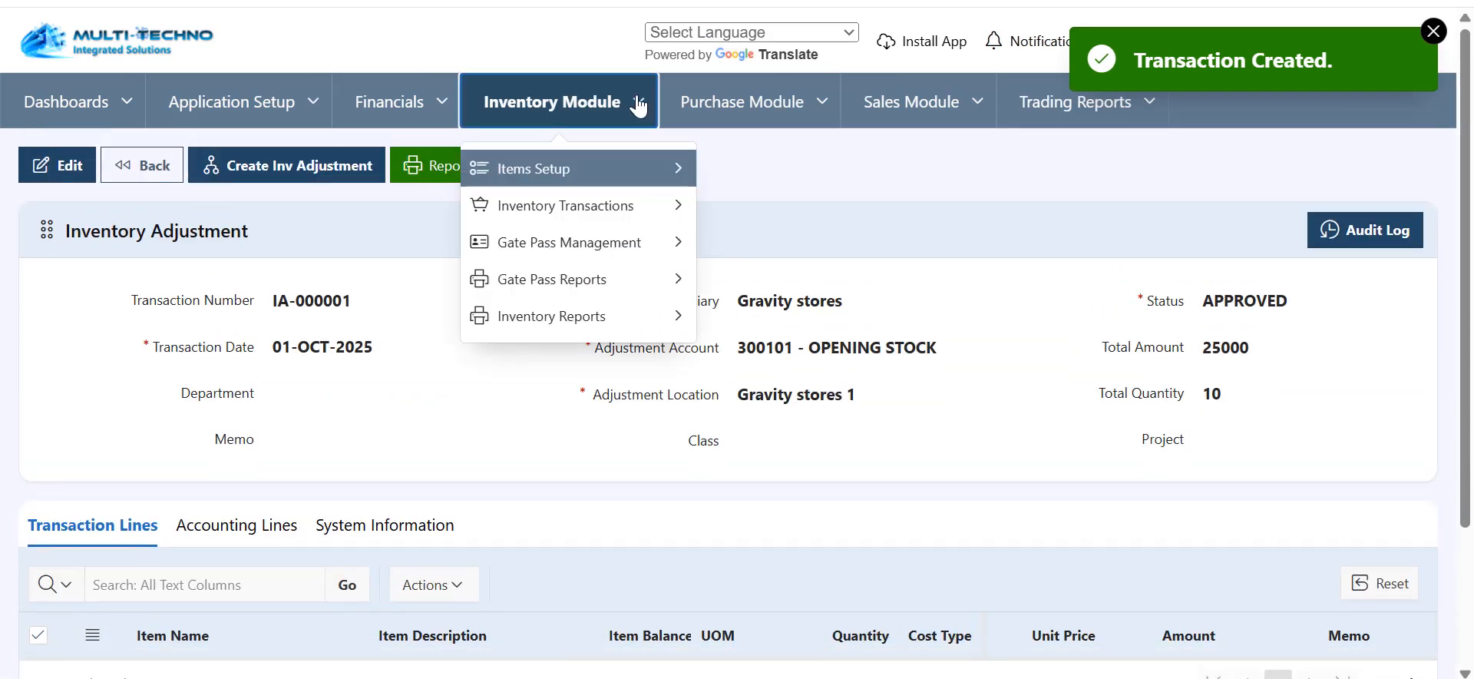
mouse_move(614, 325)
scroll(844, 507, "down", 3)
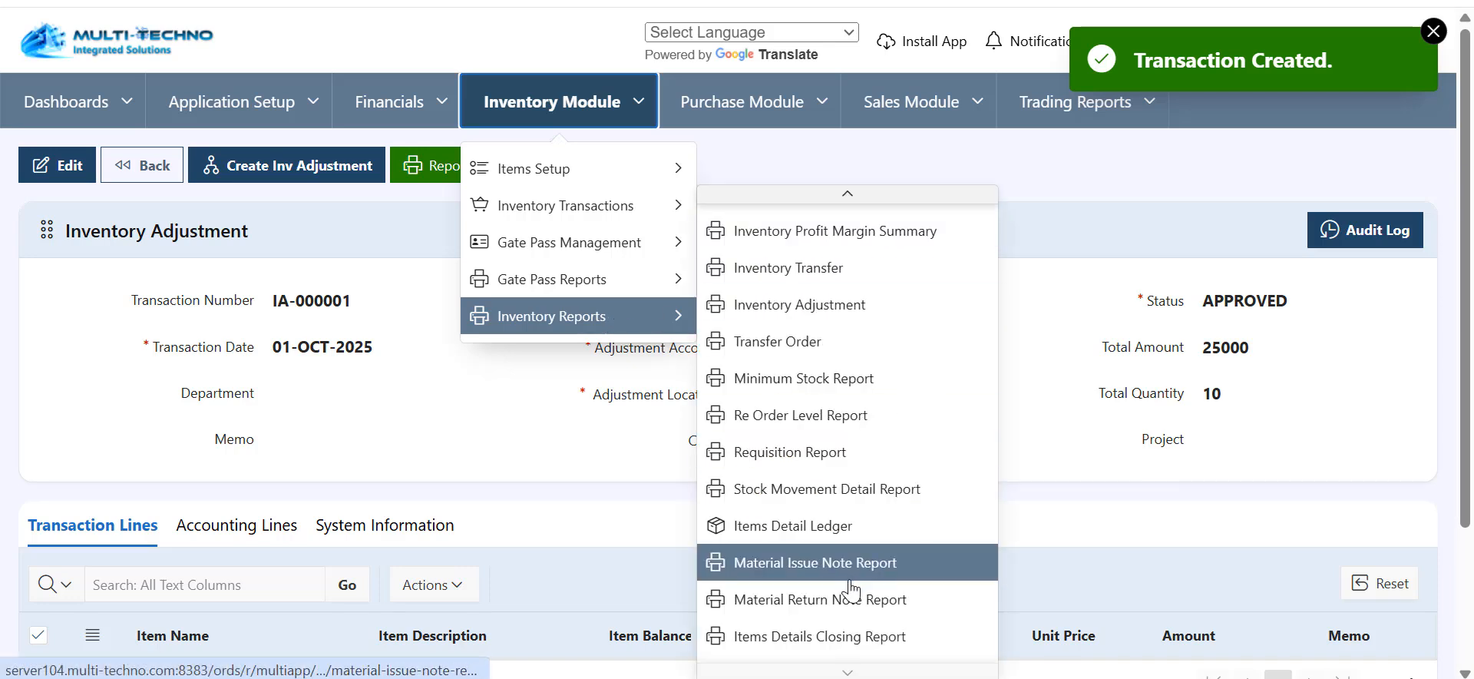
left_click(808, 535)
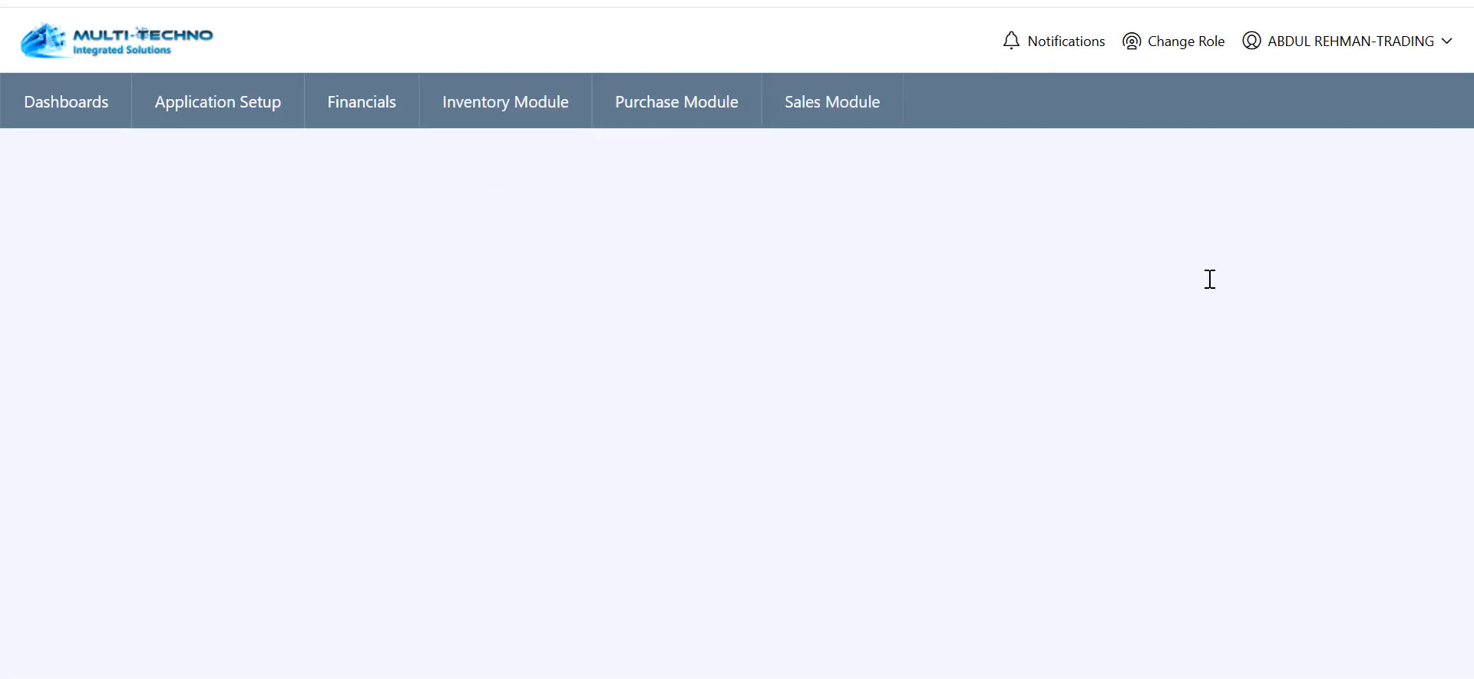
- Create the vendor Asia Traders as a company, filling its contact and address fields from the saved Asia Traders entry
left_click(386, 281)
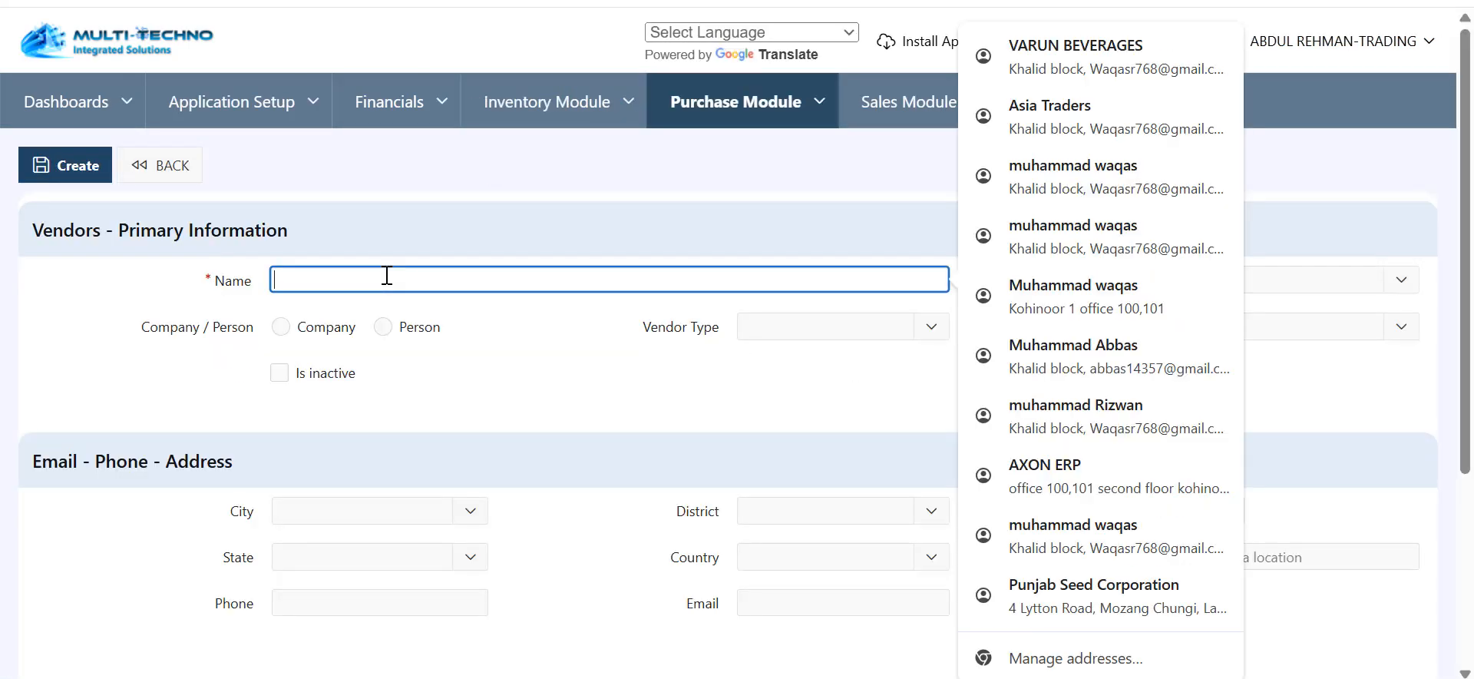
left_click(1059, 115)
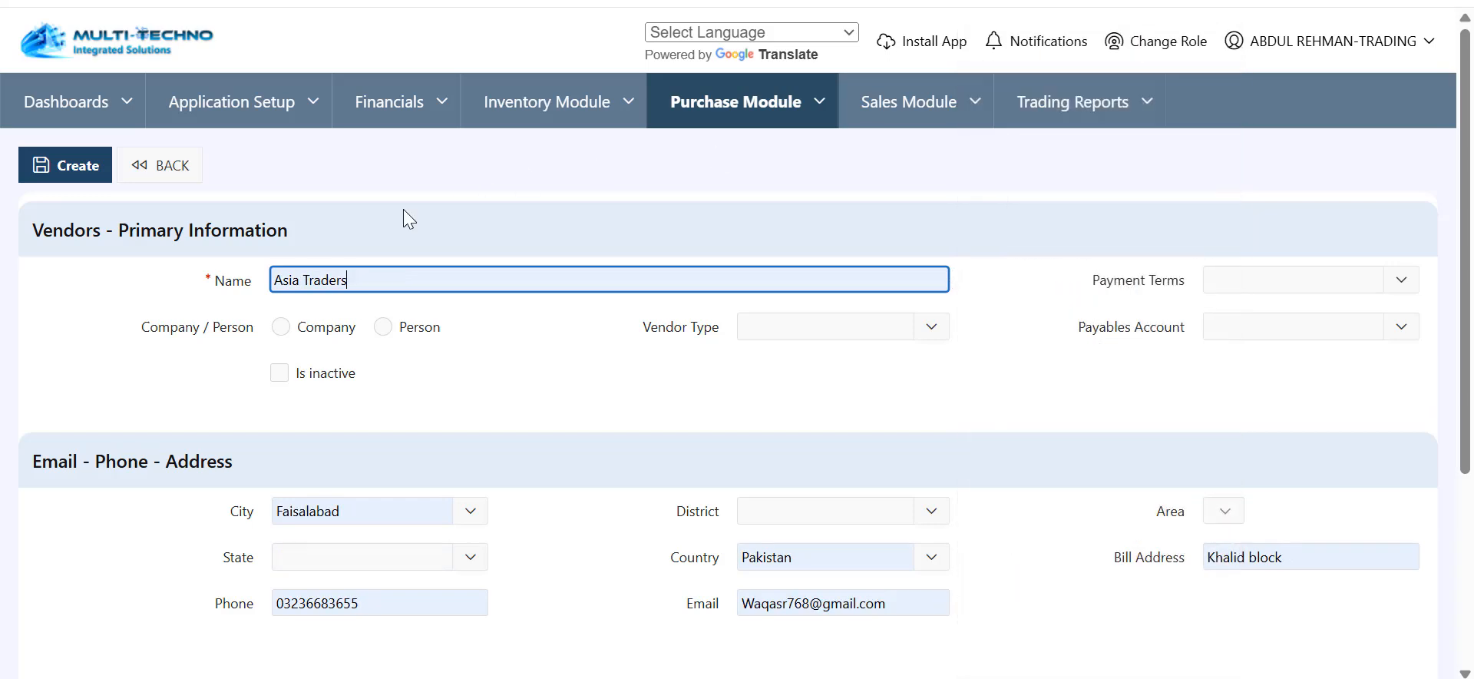
left_click(295, 330)
left_click(68, 165)
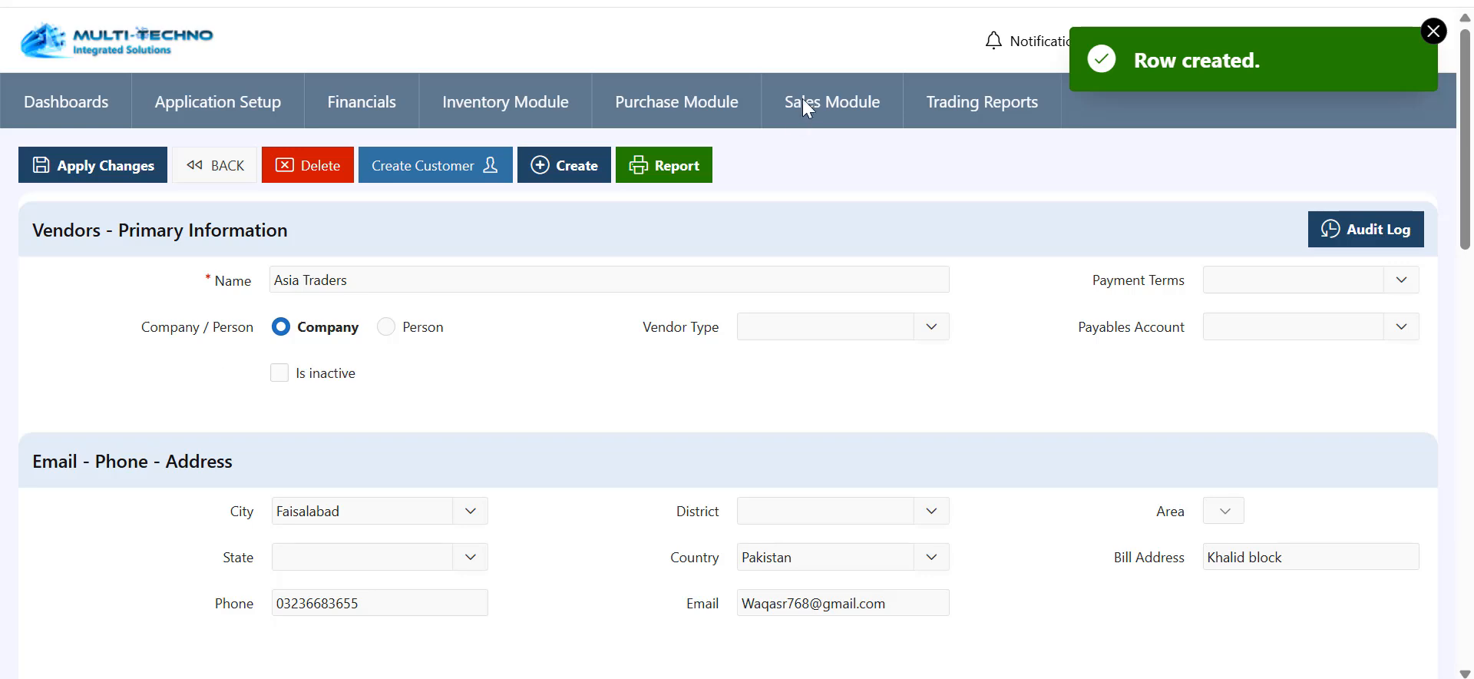
- Start a new purchase order and select its vendor
left_click(814, 107)
mouse_move(806, 246)
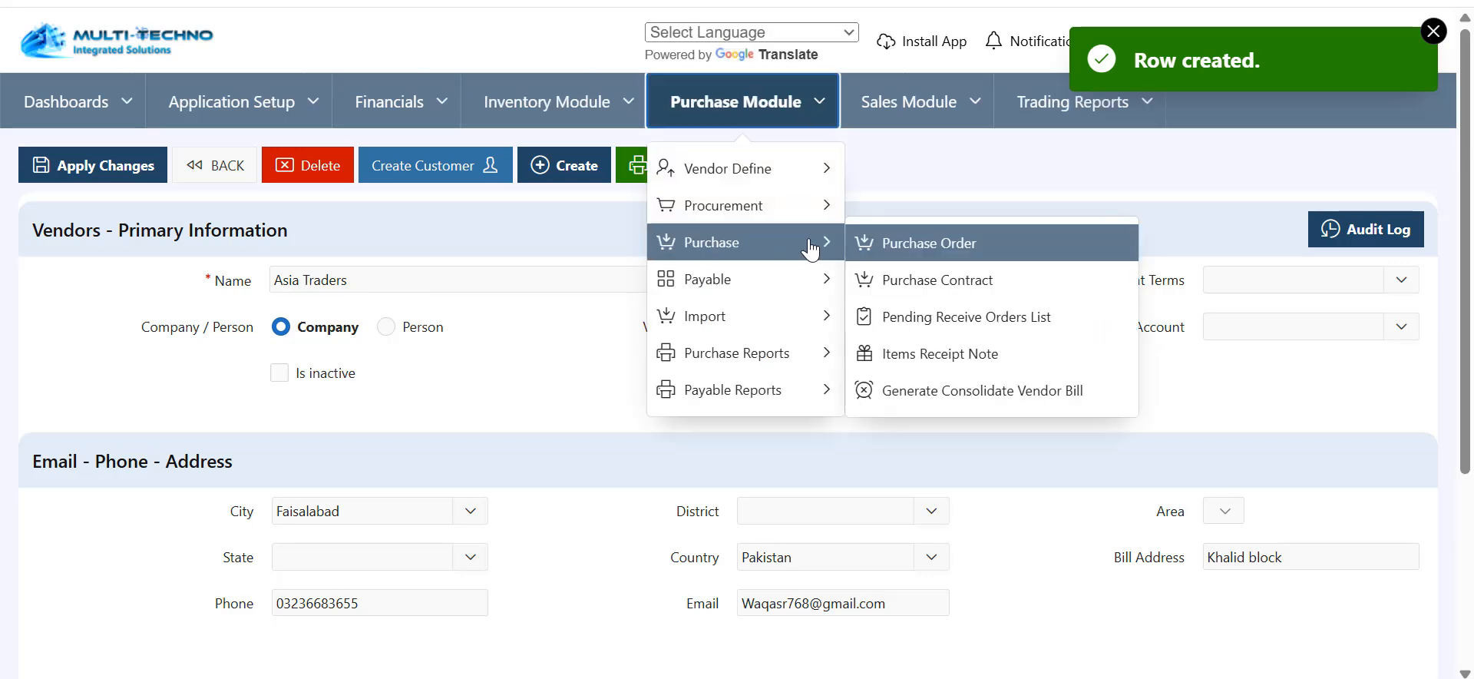
left_click(917, 244)
left_click(835, 123)
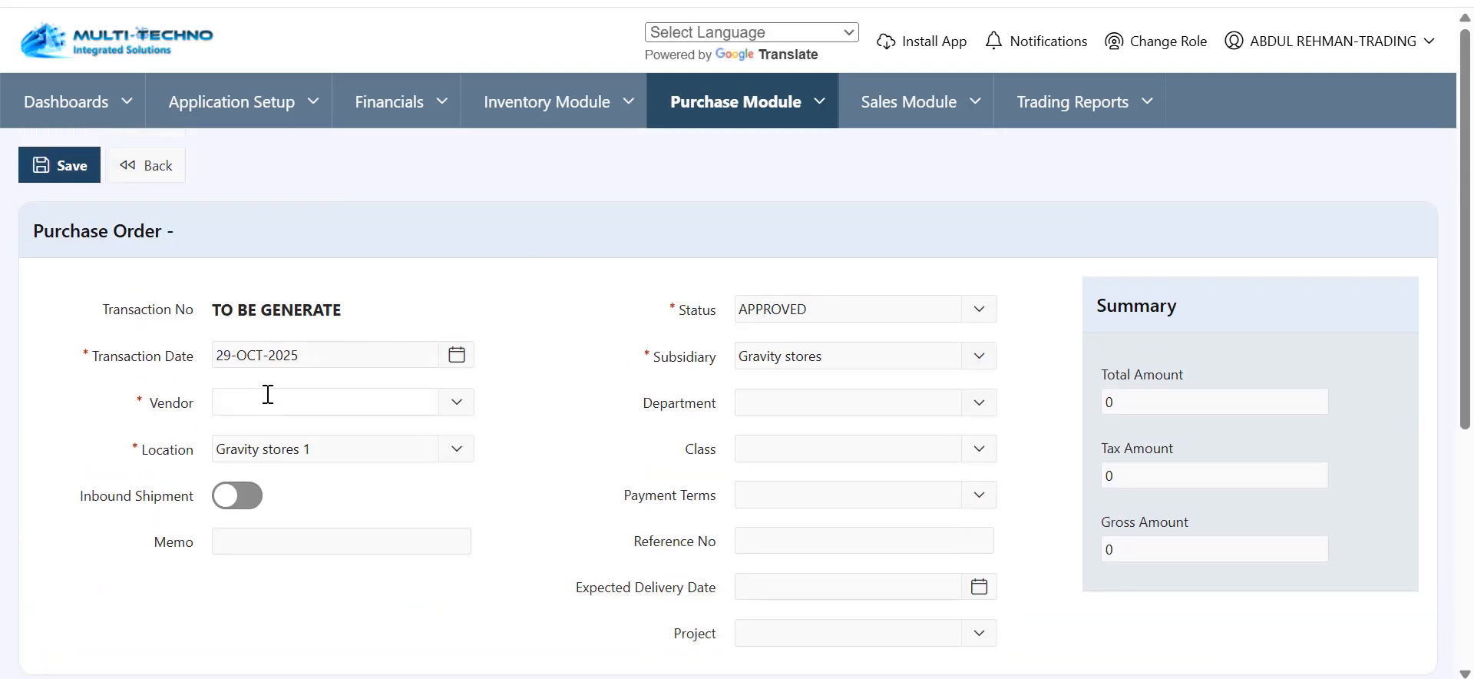
left_click(268, 394)
left_click(296, 192)
scroll(401, 460, "down", 5)
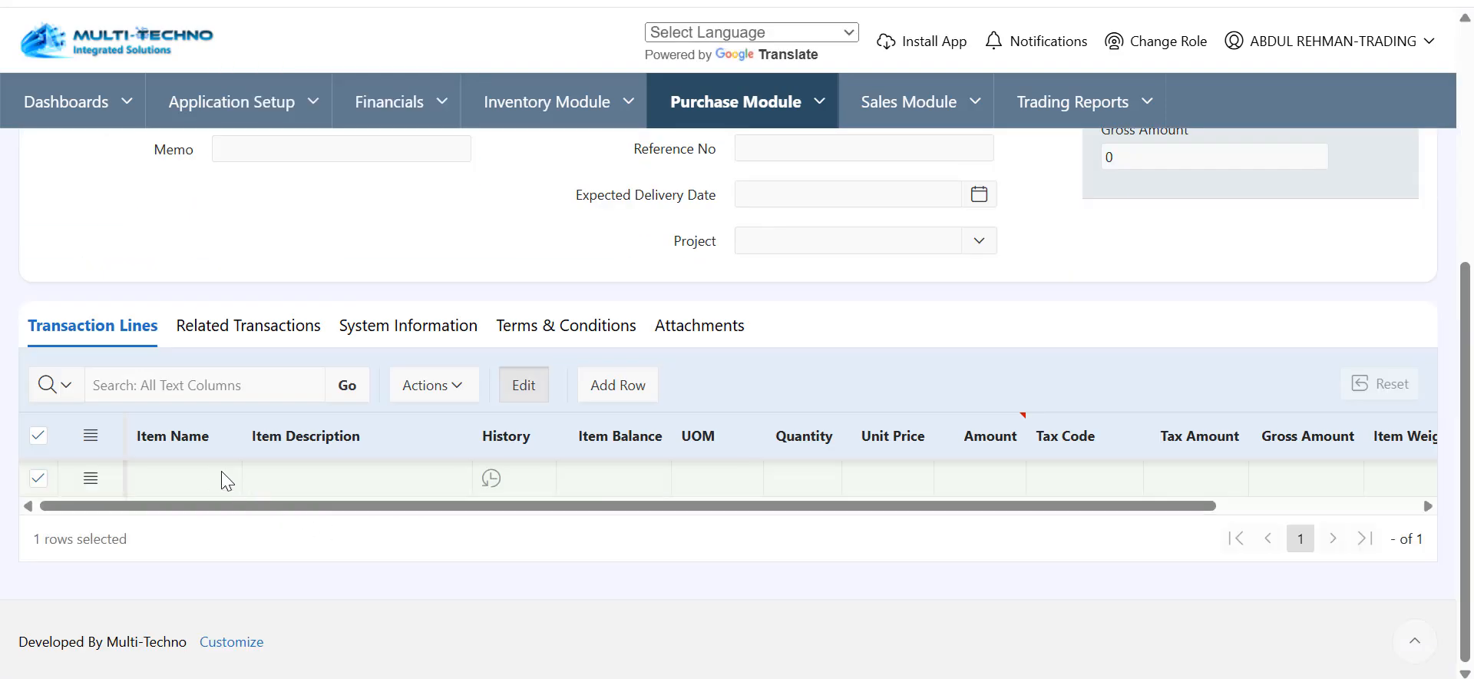
left_click(225, 480)
left_click(228, 478)
left_click(538, 426)
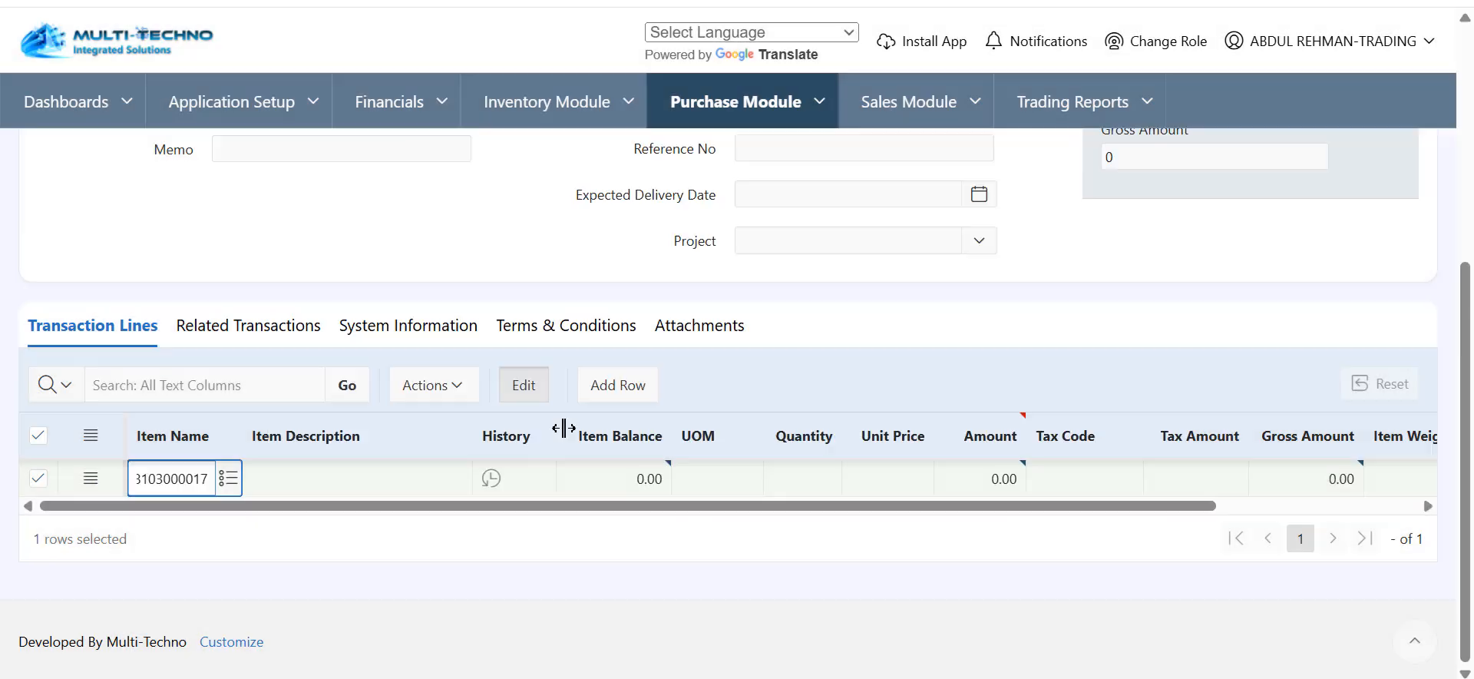
left_click(780, 476)
type("10")
key("Tab")
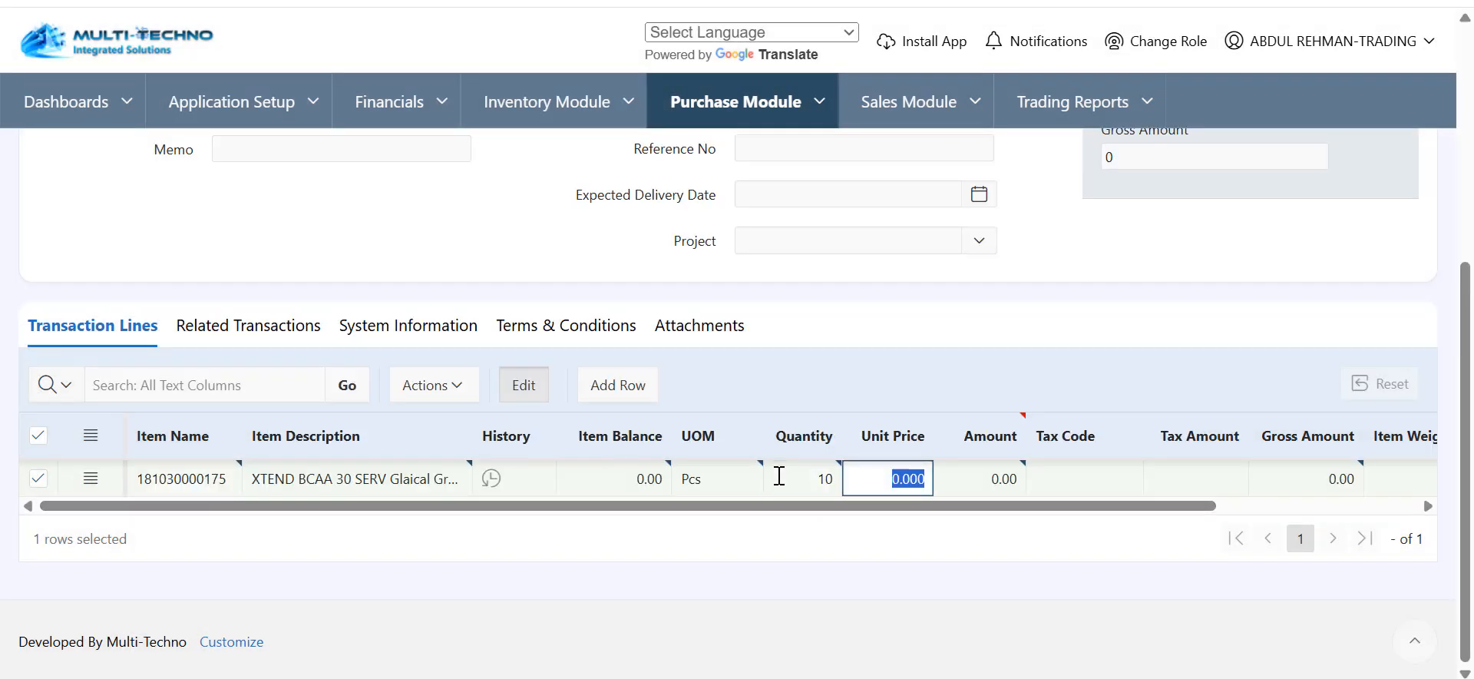
type("350")
key("Tab")
scroll(230, 220, "up", 5)
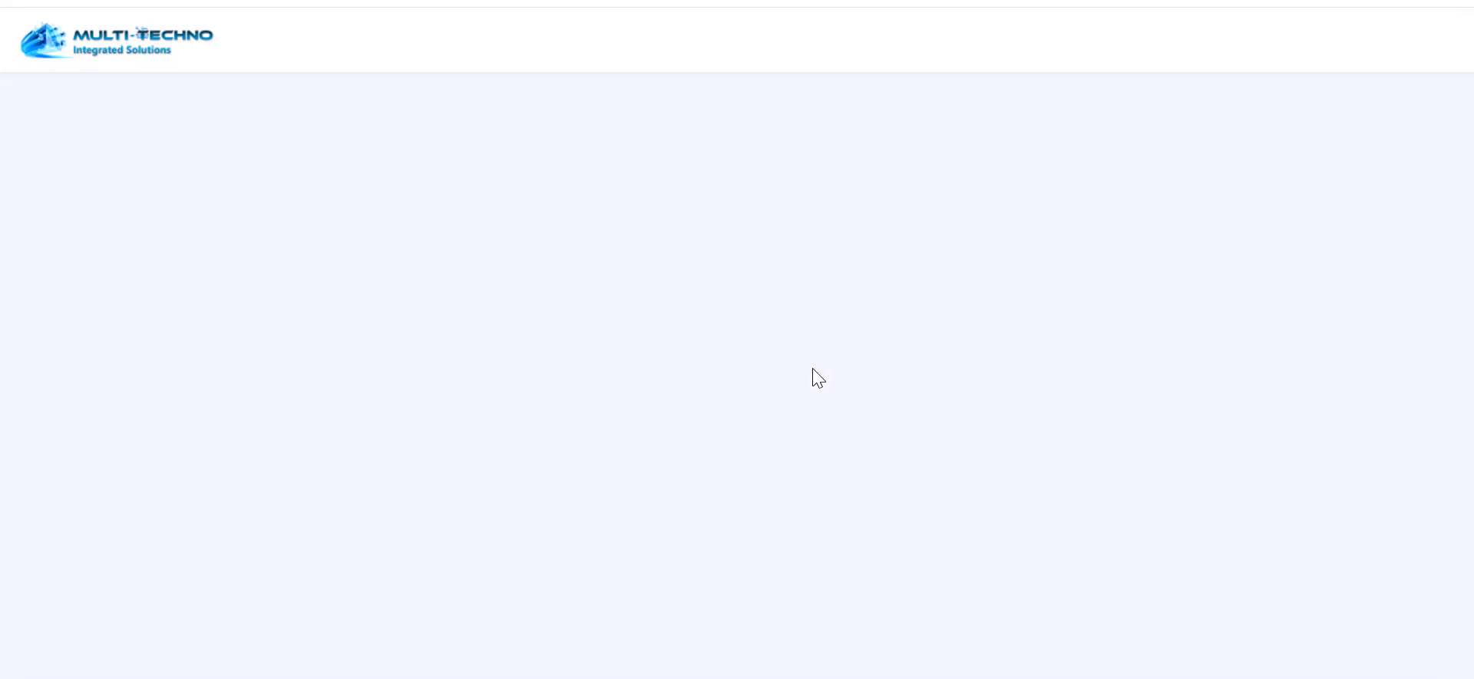
scroll(572, 304, "down", 6)
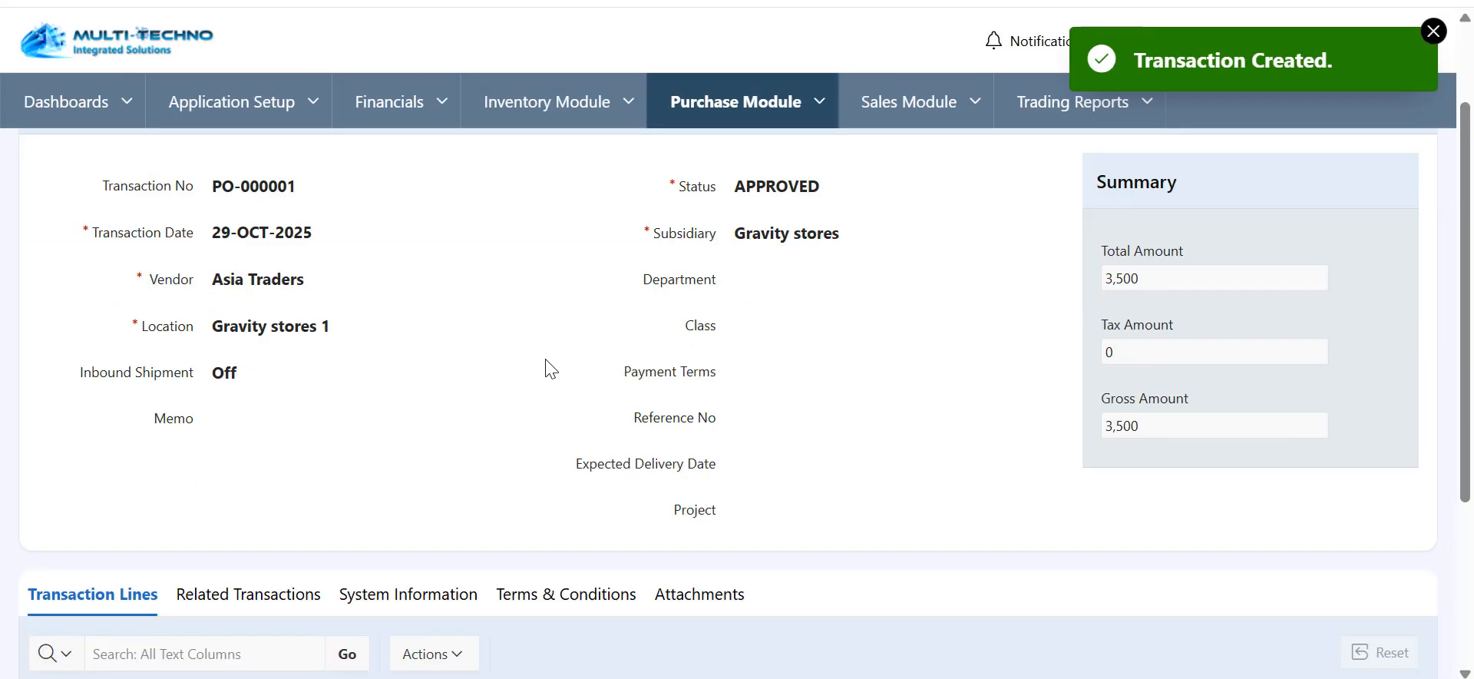
- Start receiving the saved purchase order, select all its lines and open the inventory details of the item line
scroll(527, 280, "up", 6)
left_click(247, 173)
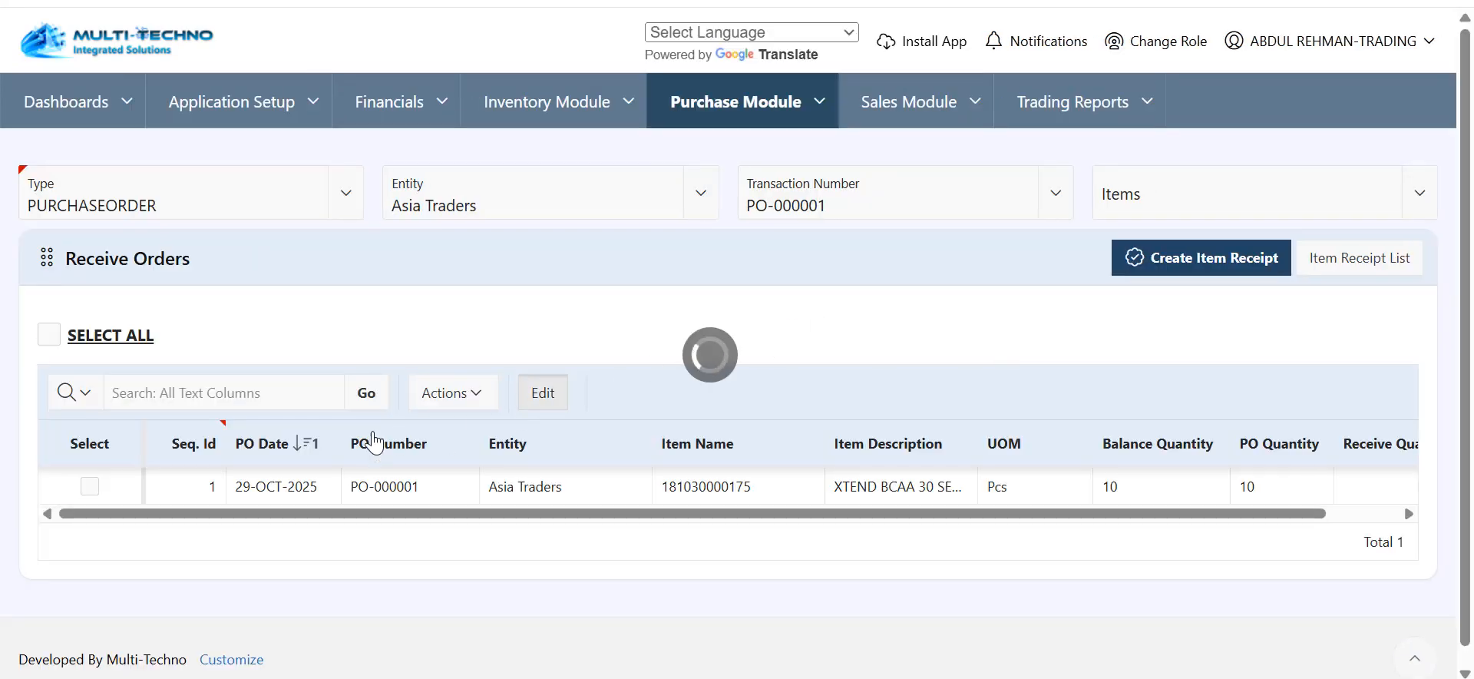
left_click(48, 334)
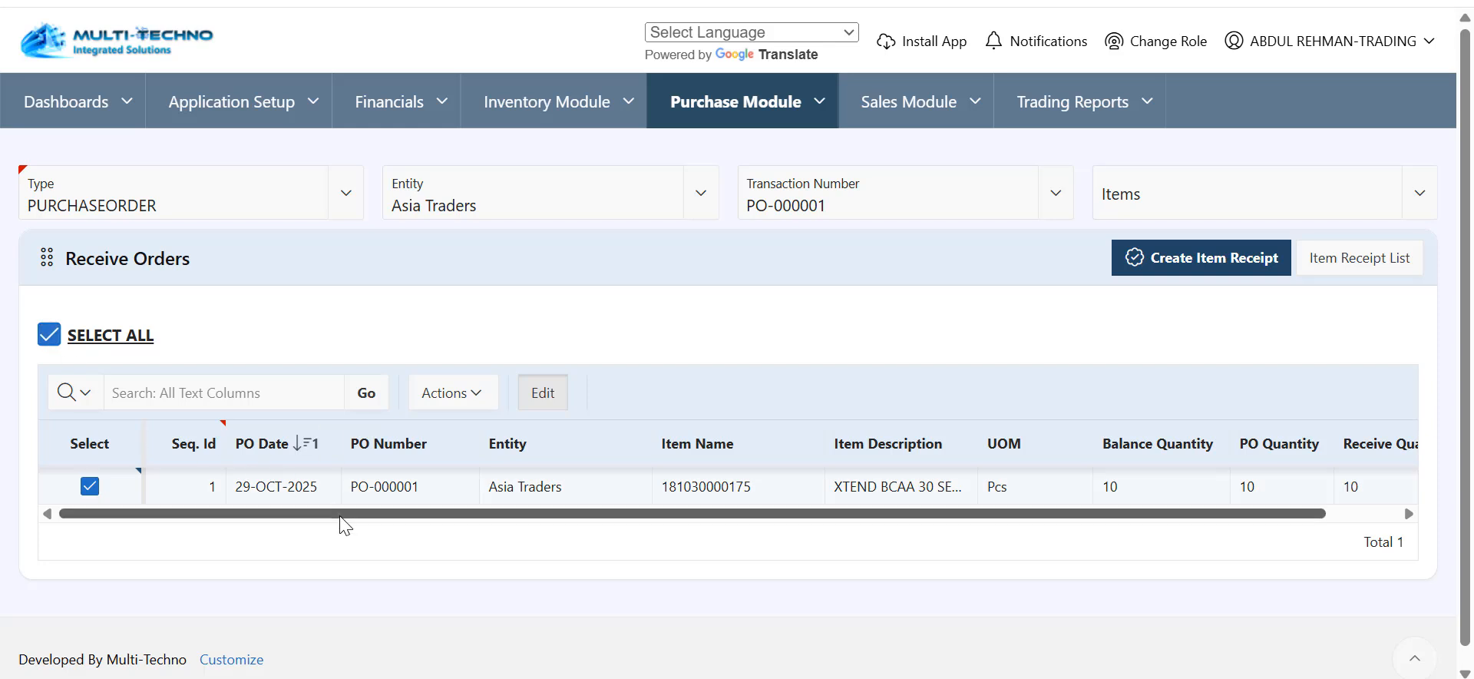
left_click_drag(342, 515, 813, 526)
left_click(1391, 486)
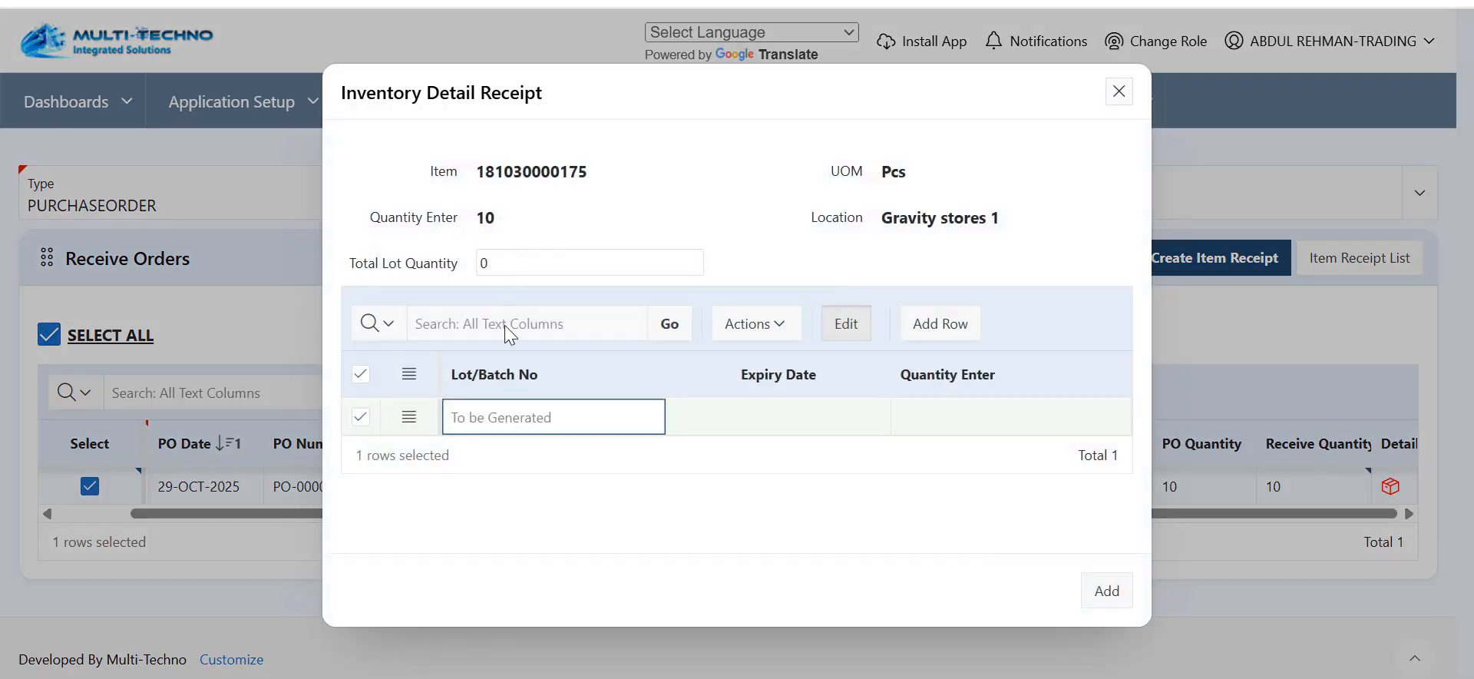
- Add lot 125454 with expiry date 31-OCT-2025 and quantity 10 to the received item
type("125454")
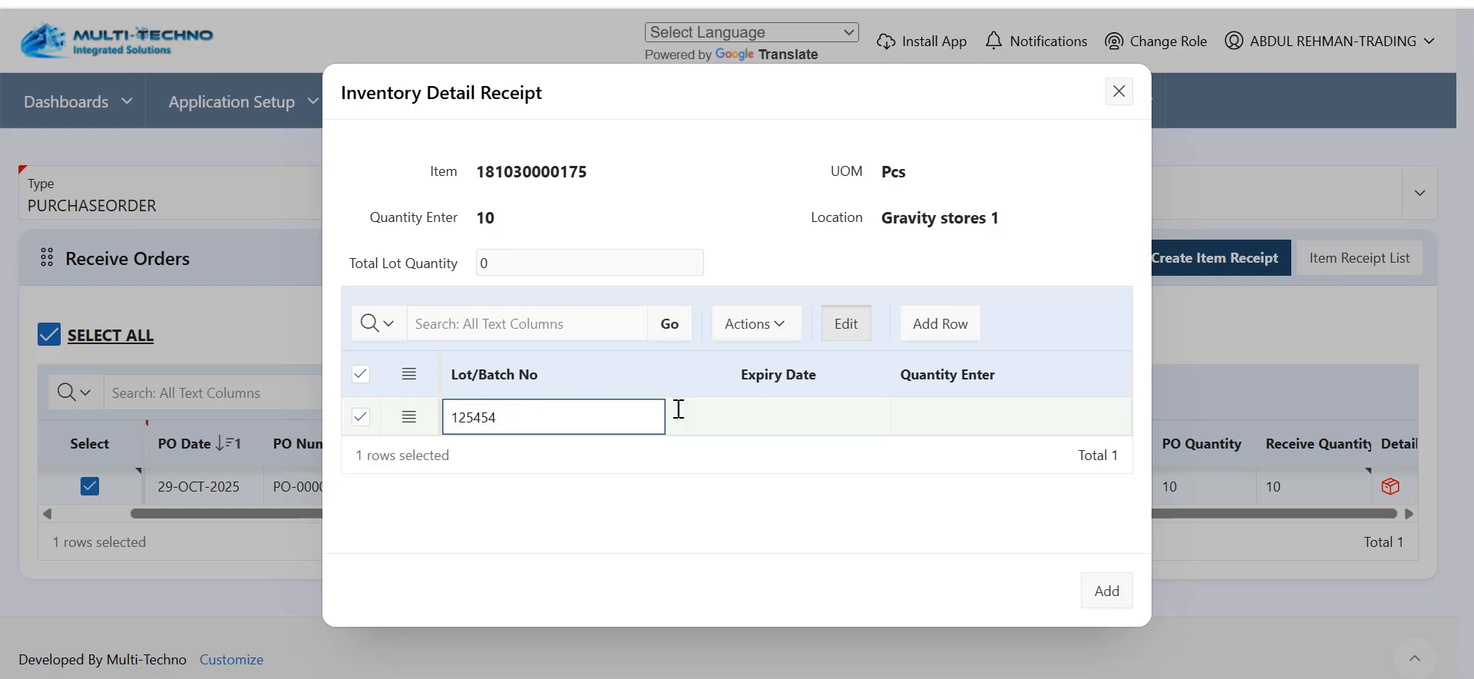
left_click(760, 430)
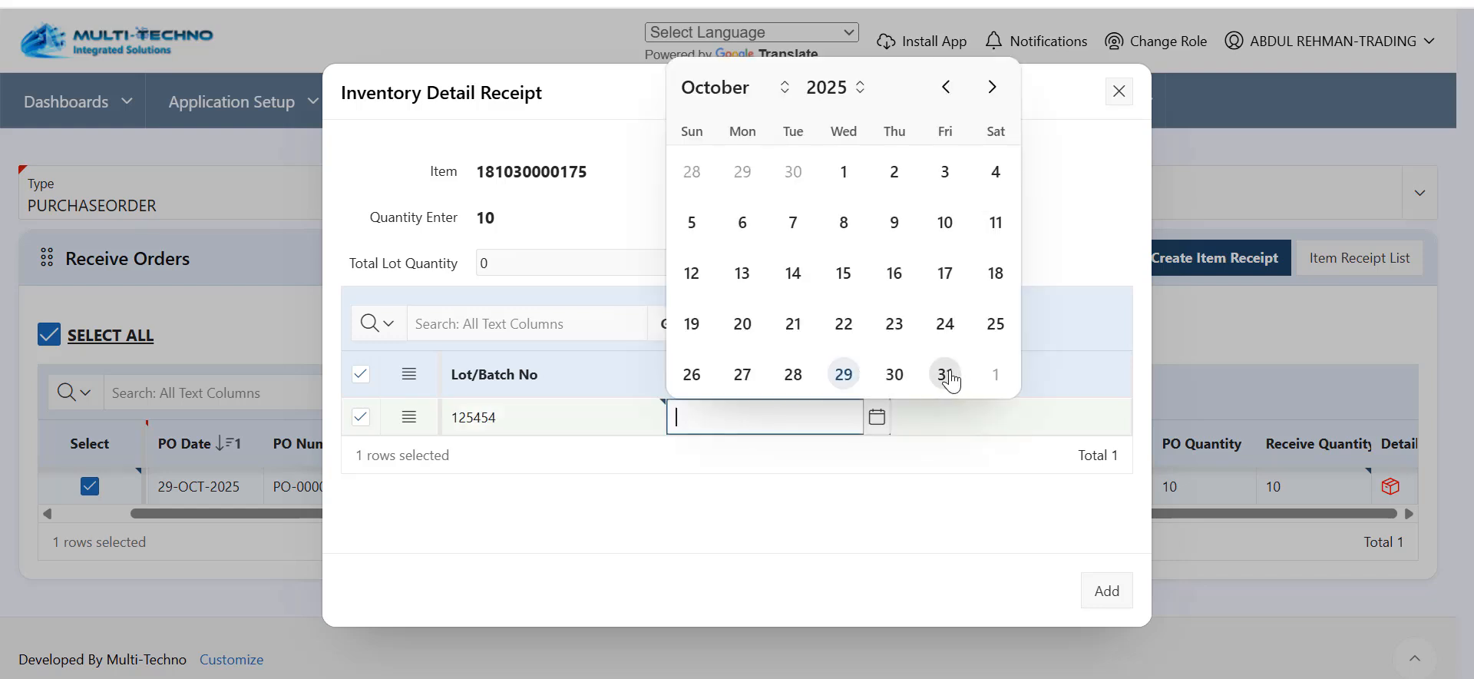
left_click(946, 466)
left_click(956, 419)
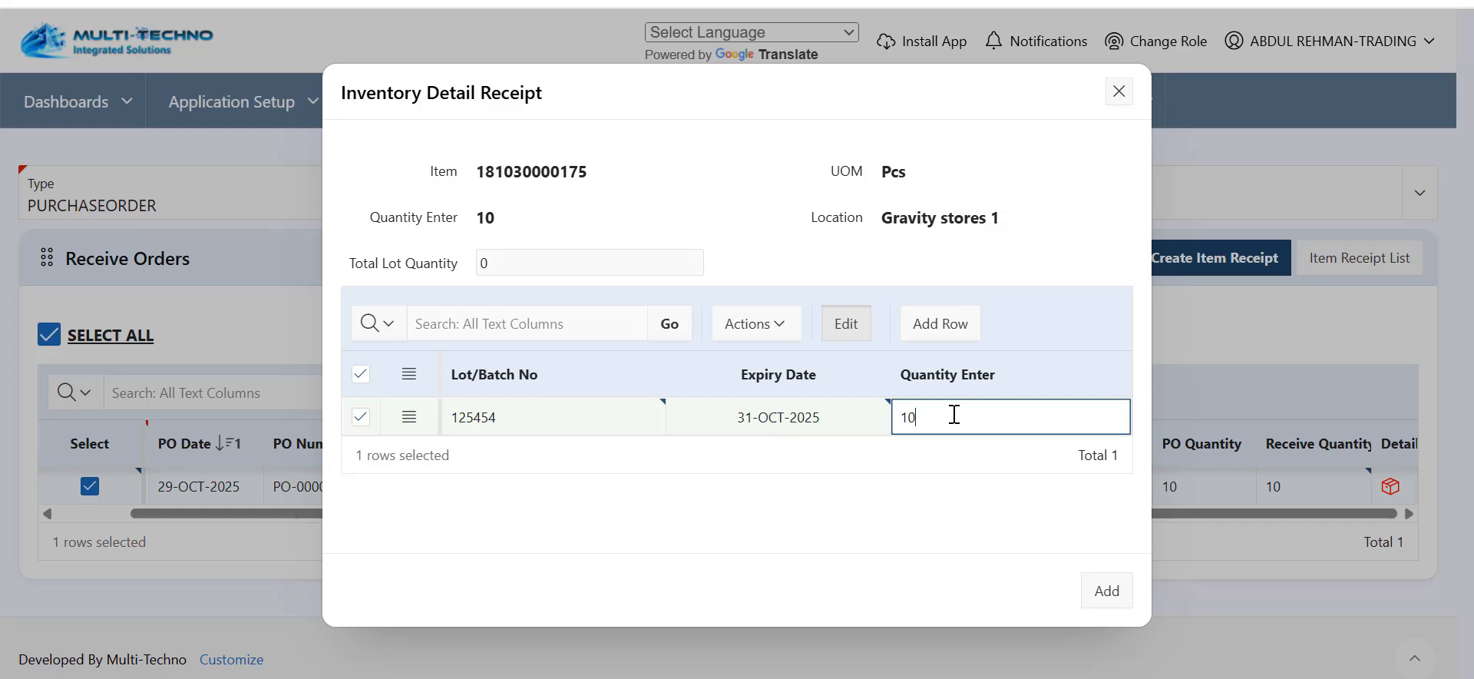
left_click(1099, 590)
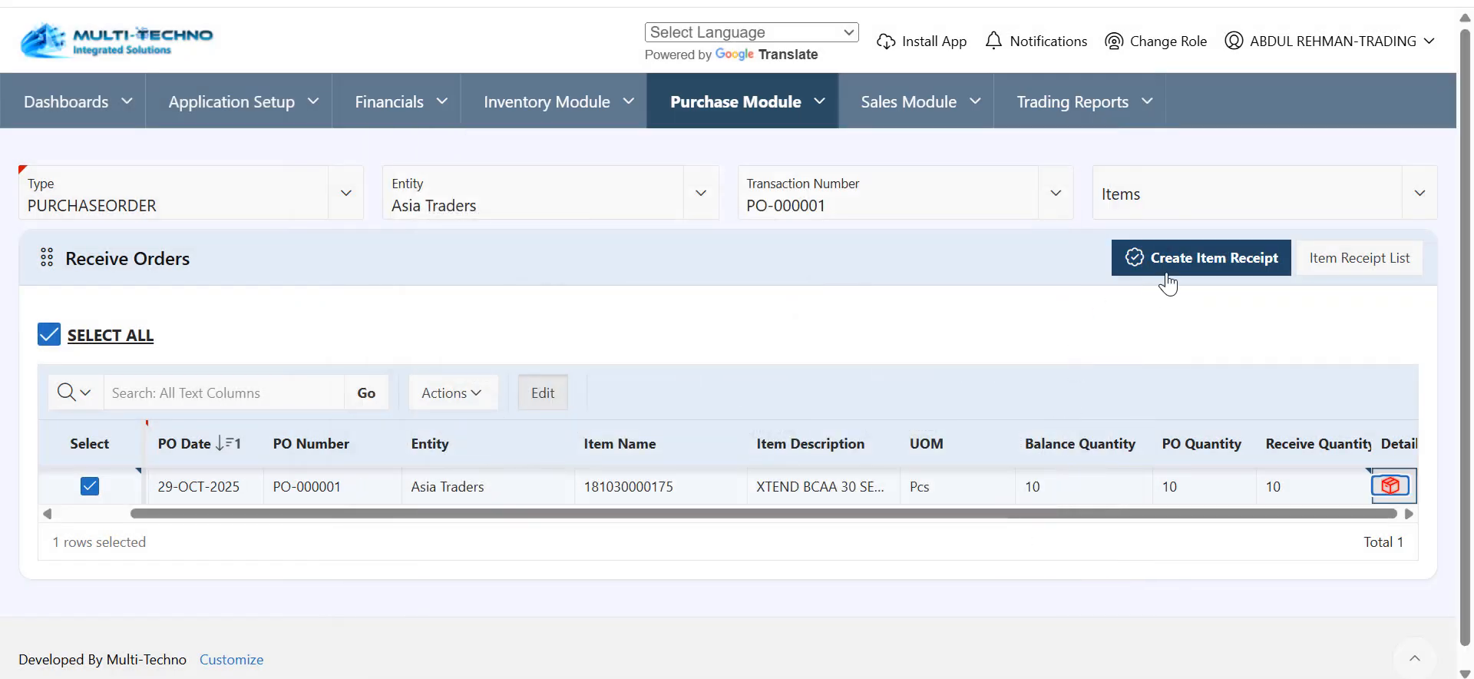
- Create the item receipt from the selected order line, save it and review its transaction lines
left_click(1173, 261)
left_click(806, 393)
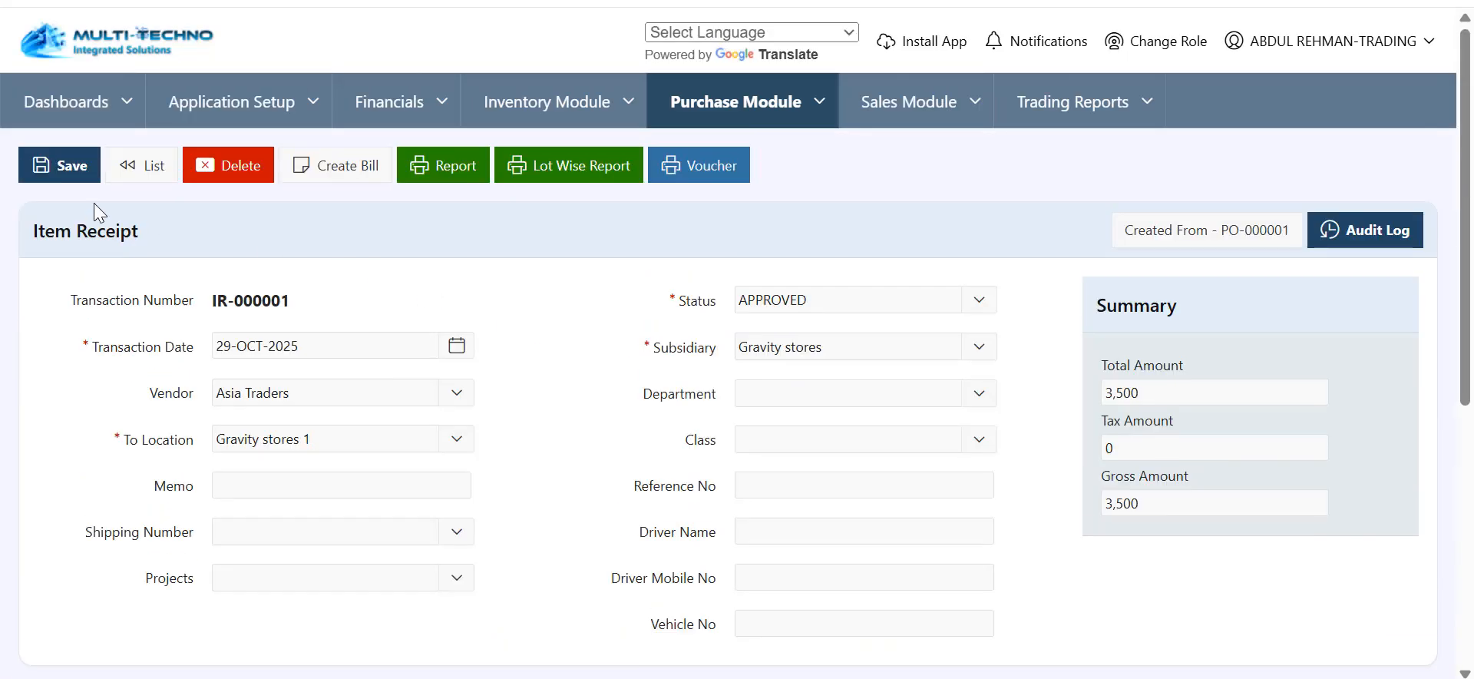
left_click(61, 165)
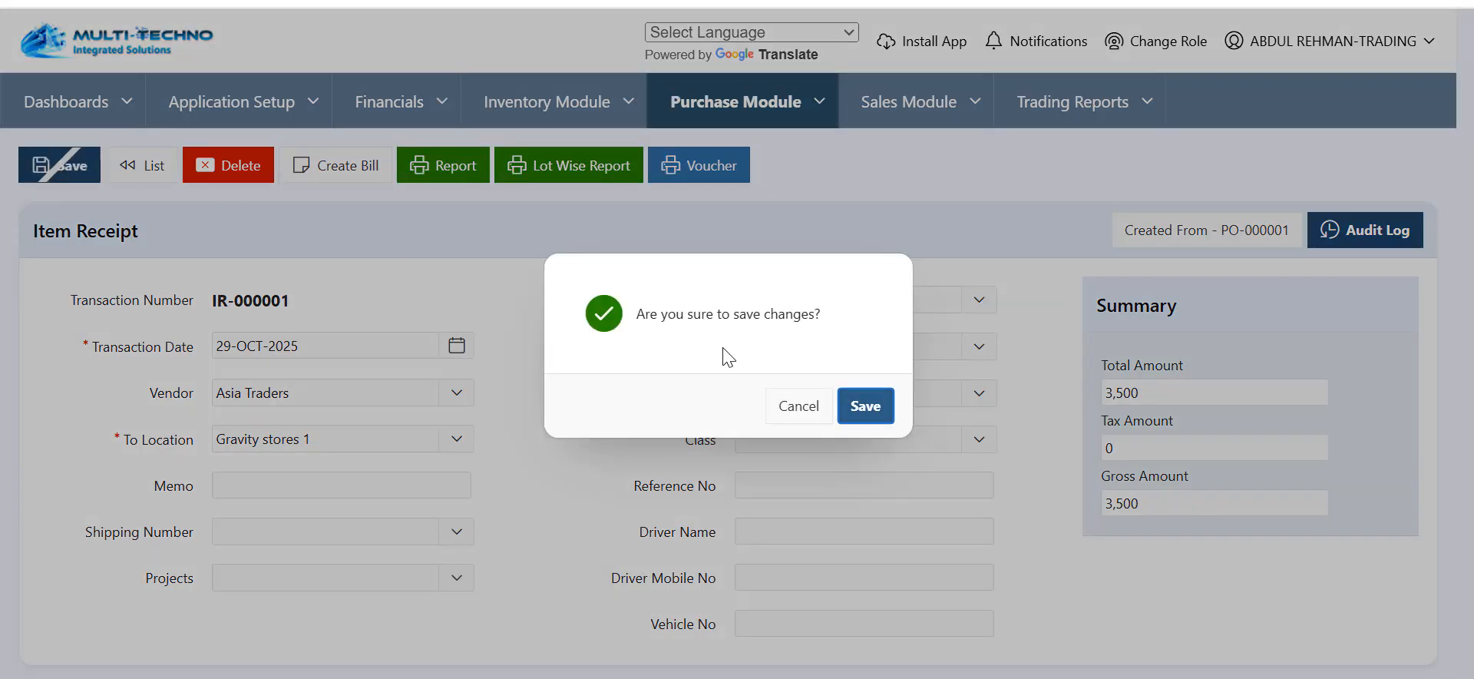
left_click(865, 496)
scroll(721, 388, "down", 5)
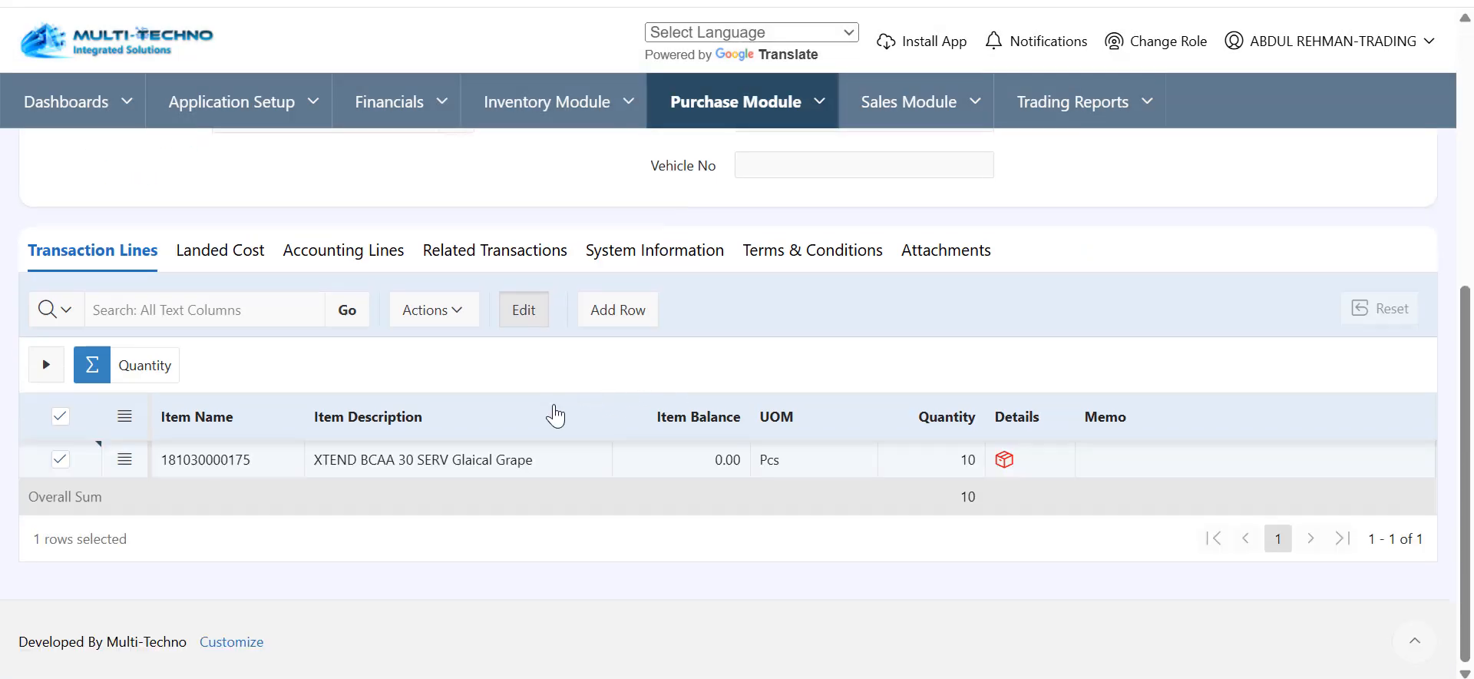
scroll(330, 468, "down", 8)
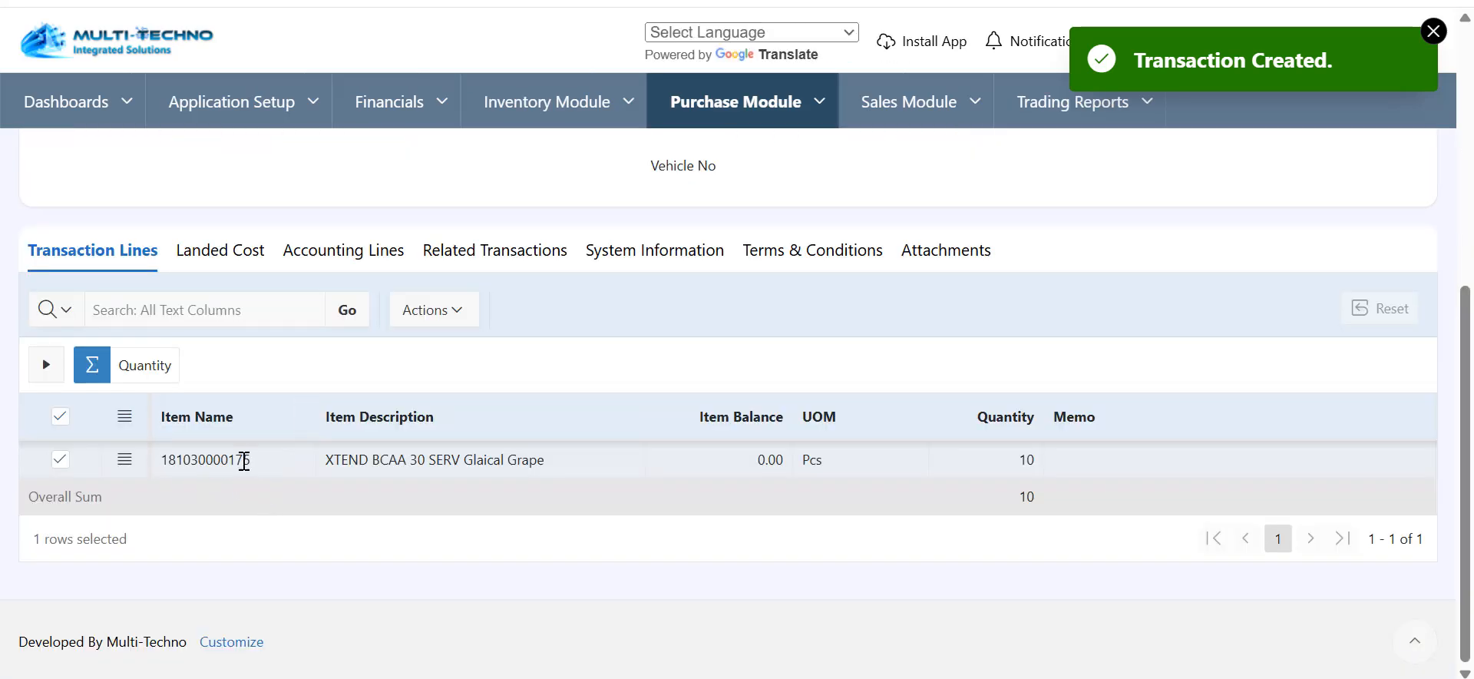
left_click(239, 460)
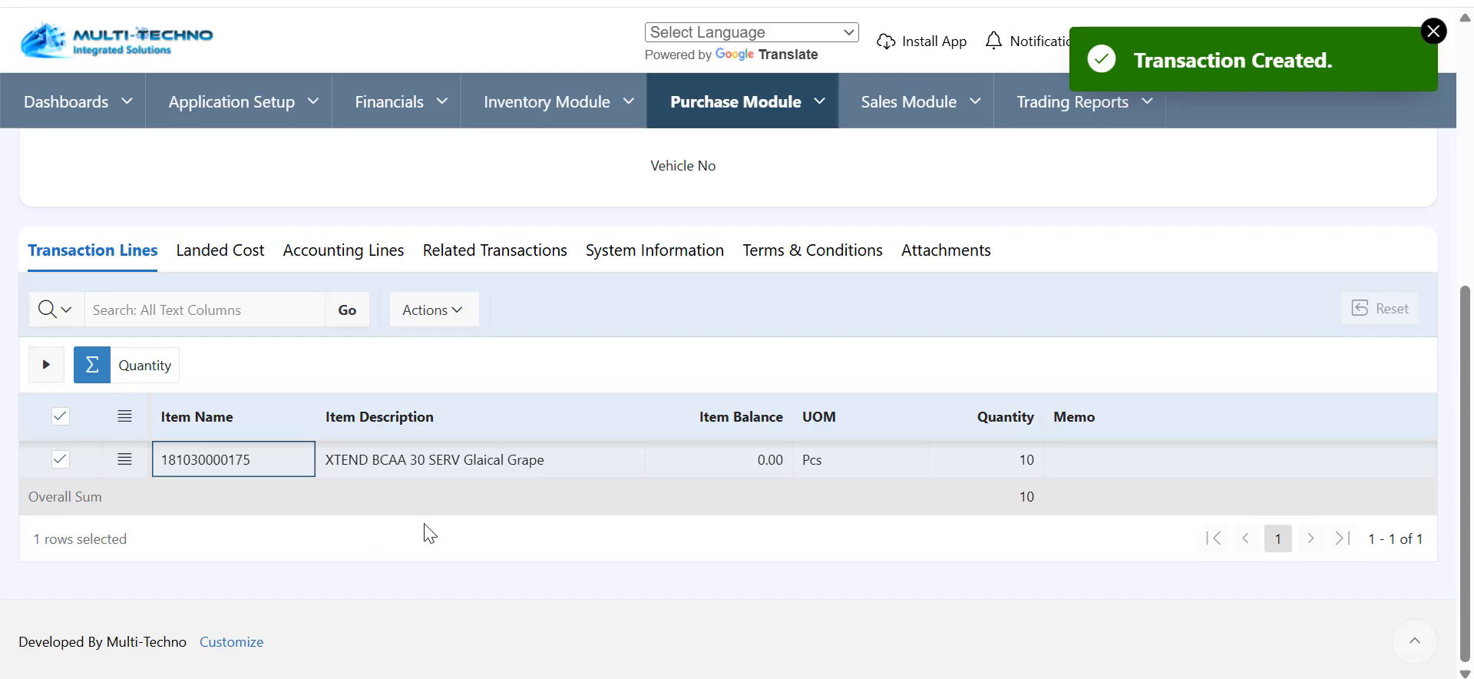
scroll(424, 529, "up", 6)
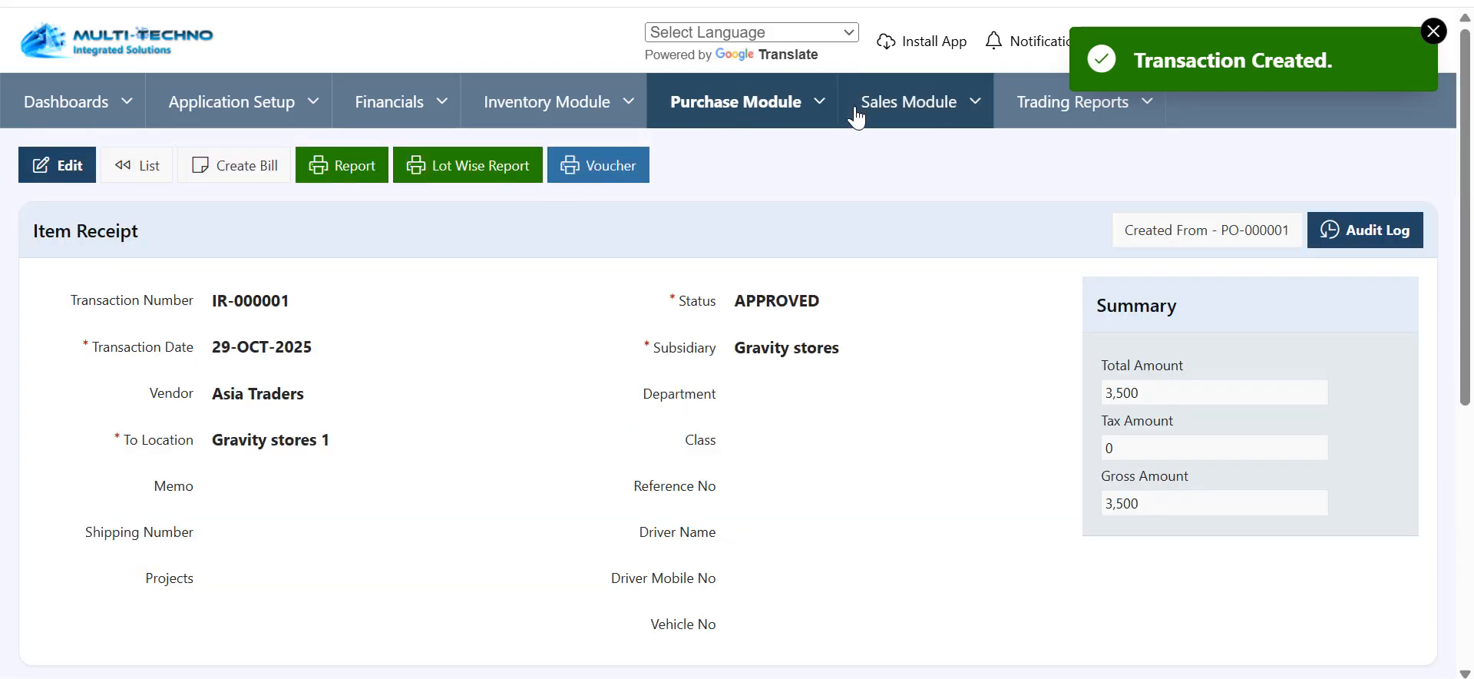
left_click(971, 108)
mouse_move(977, 280)
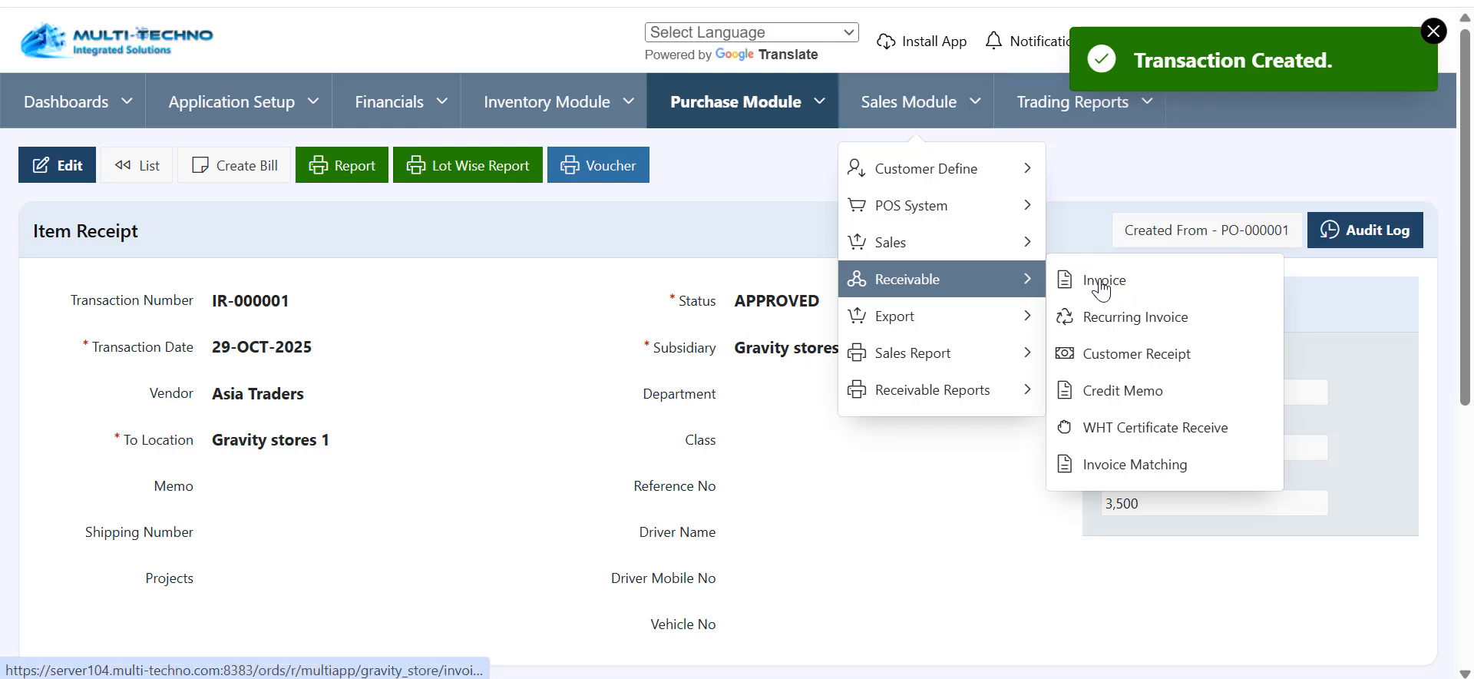
mouse_move(923, 244)
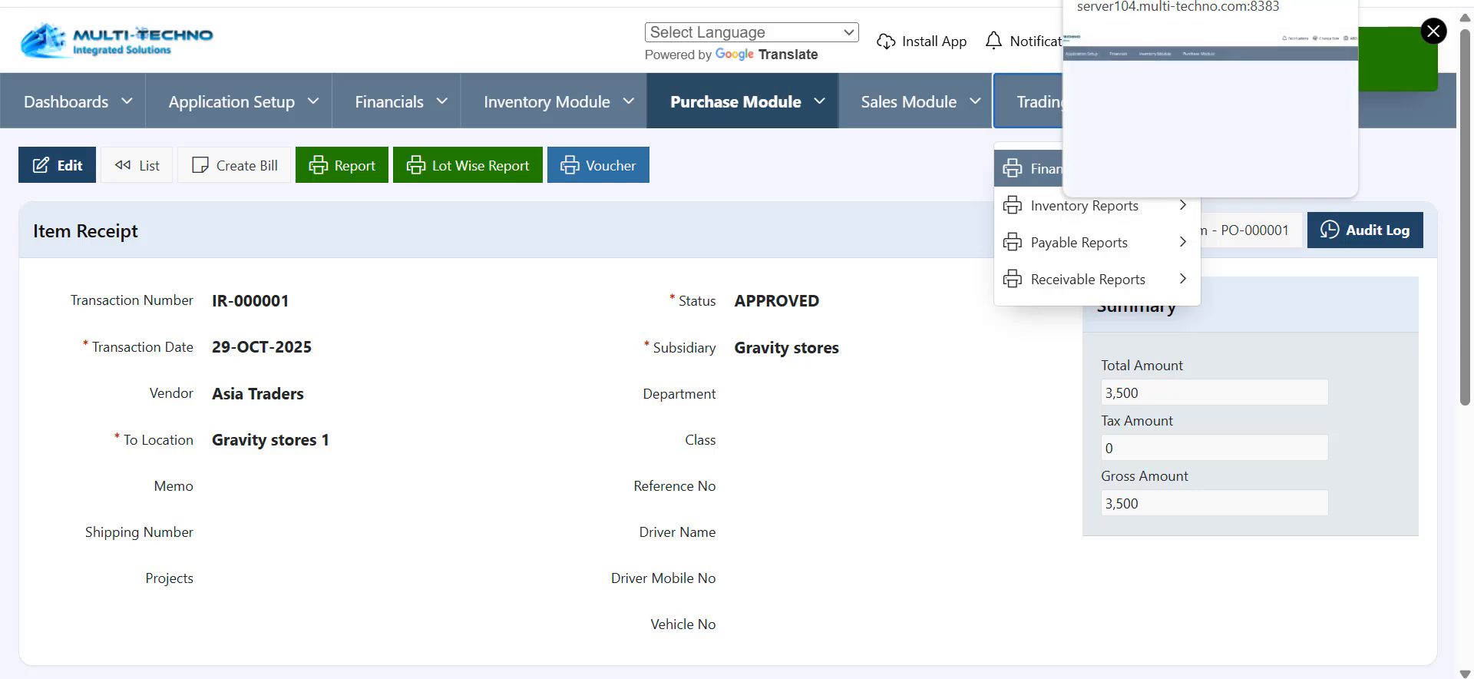
scroll(748, 319, "down", 6)
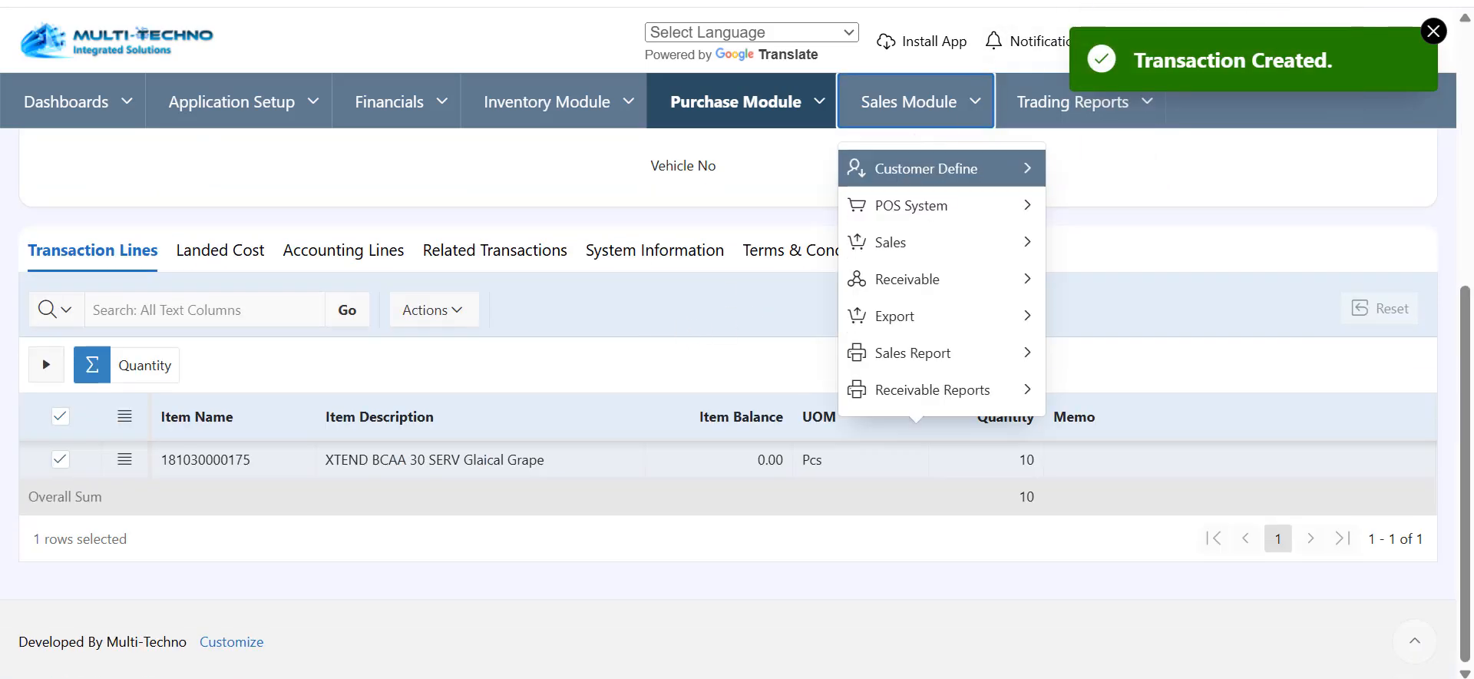
left_click(768, 2)
left_click(99, 169)
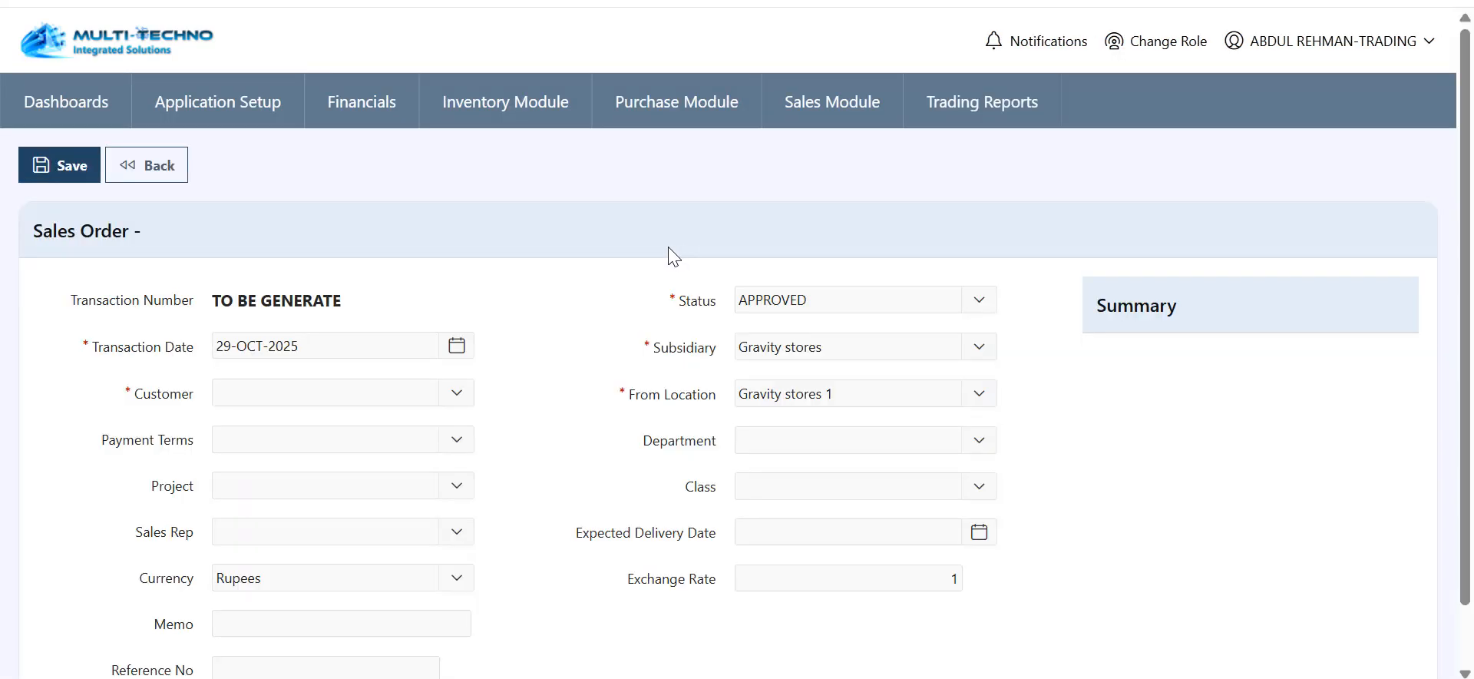
- Leave the unsaved sales order for the customer list and start a new customer record
left_click(973, 102)
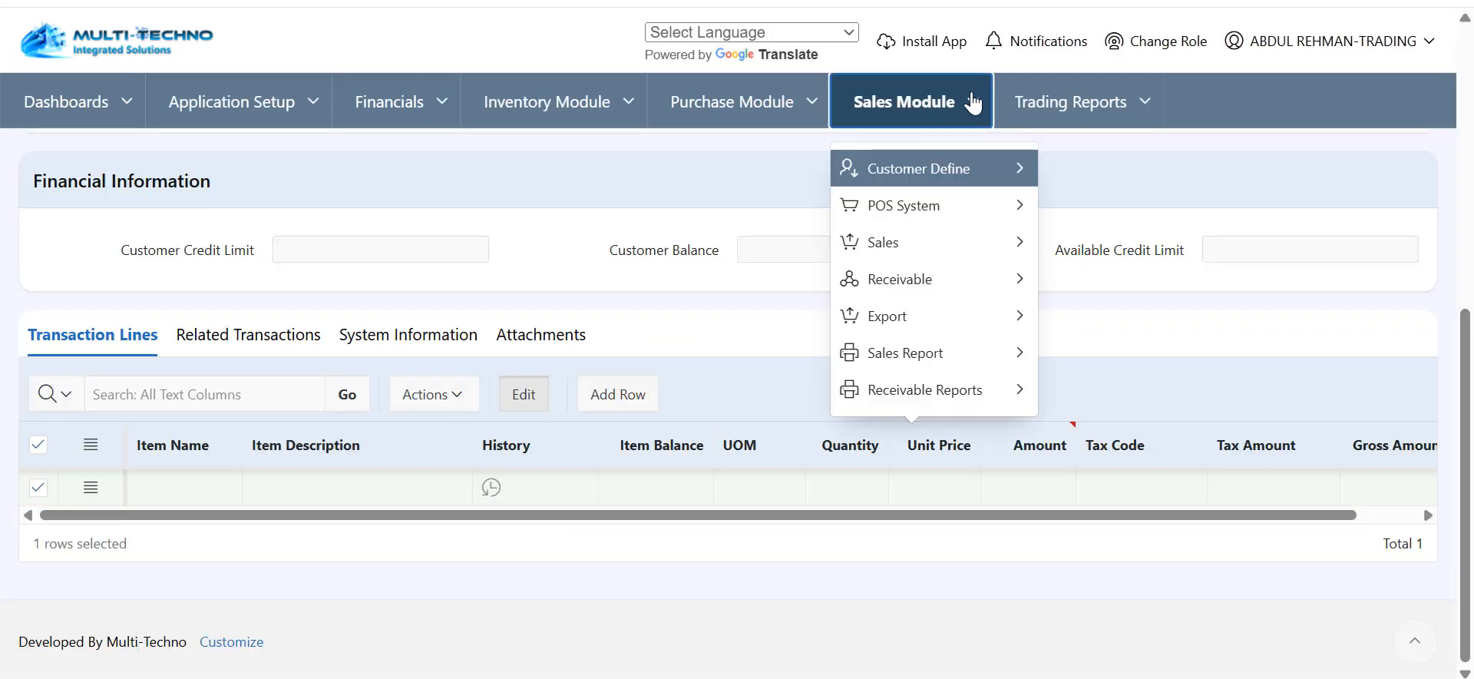
mouse_move(975, 179)
left_click(1119, 179)
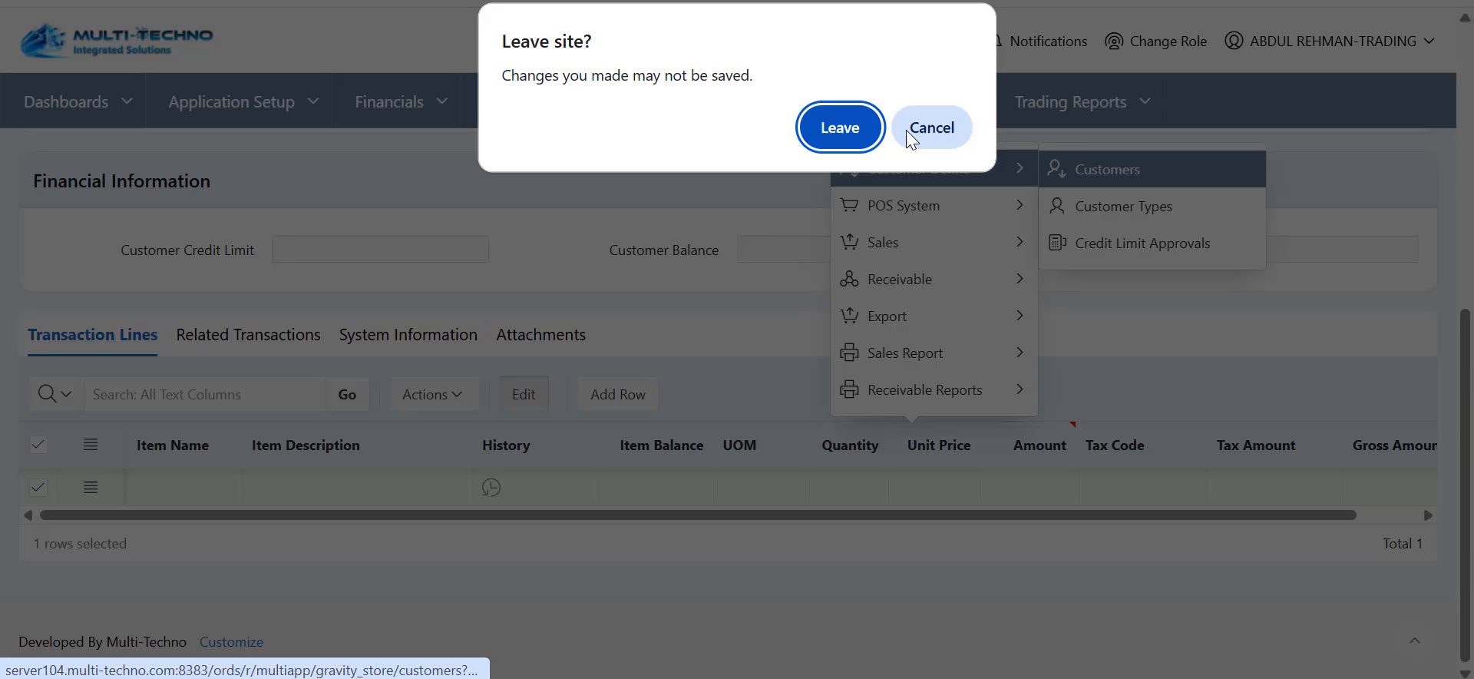
left_click(837, 131)
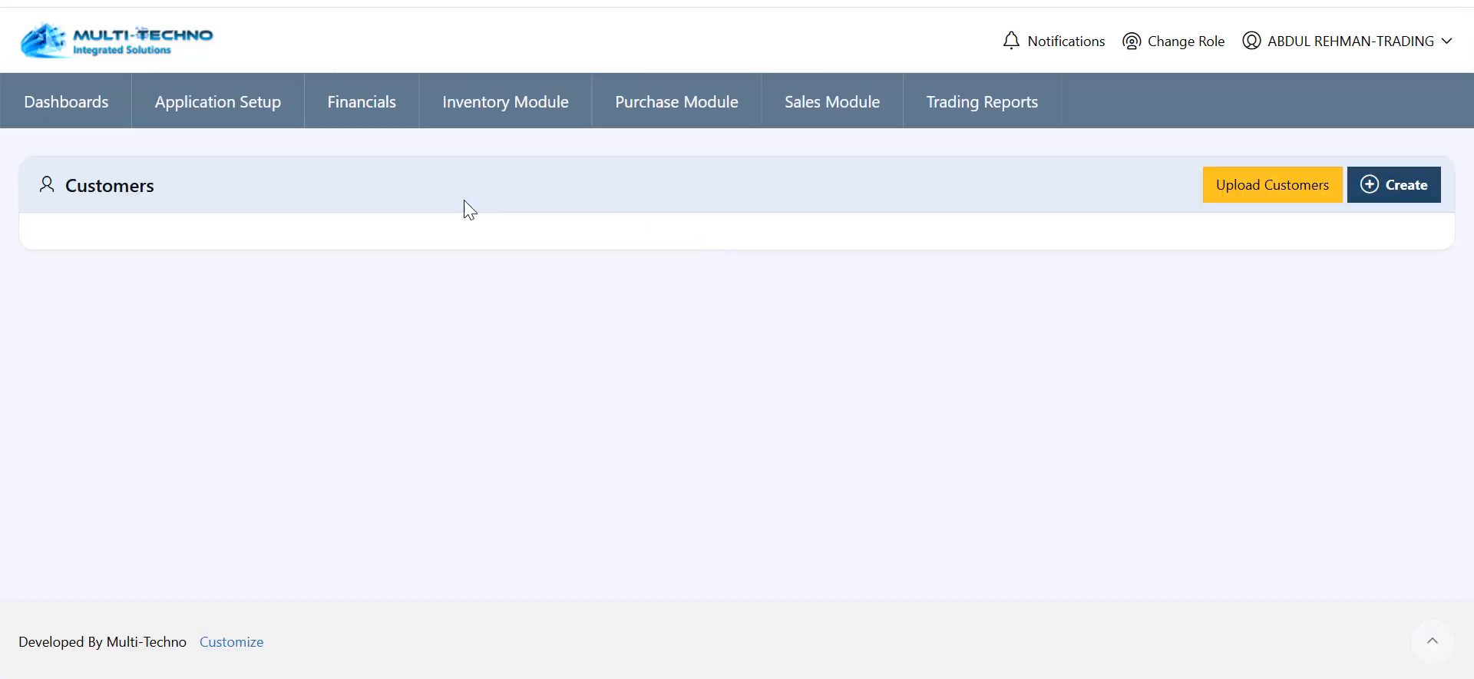
left_click(1376, 191)
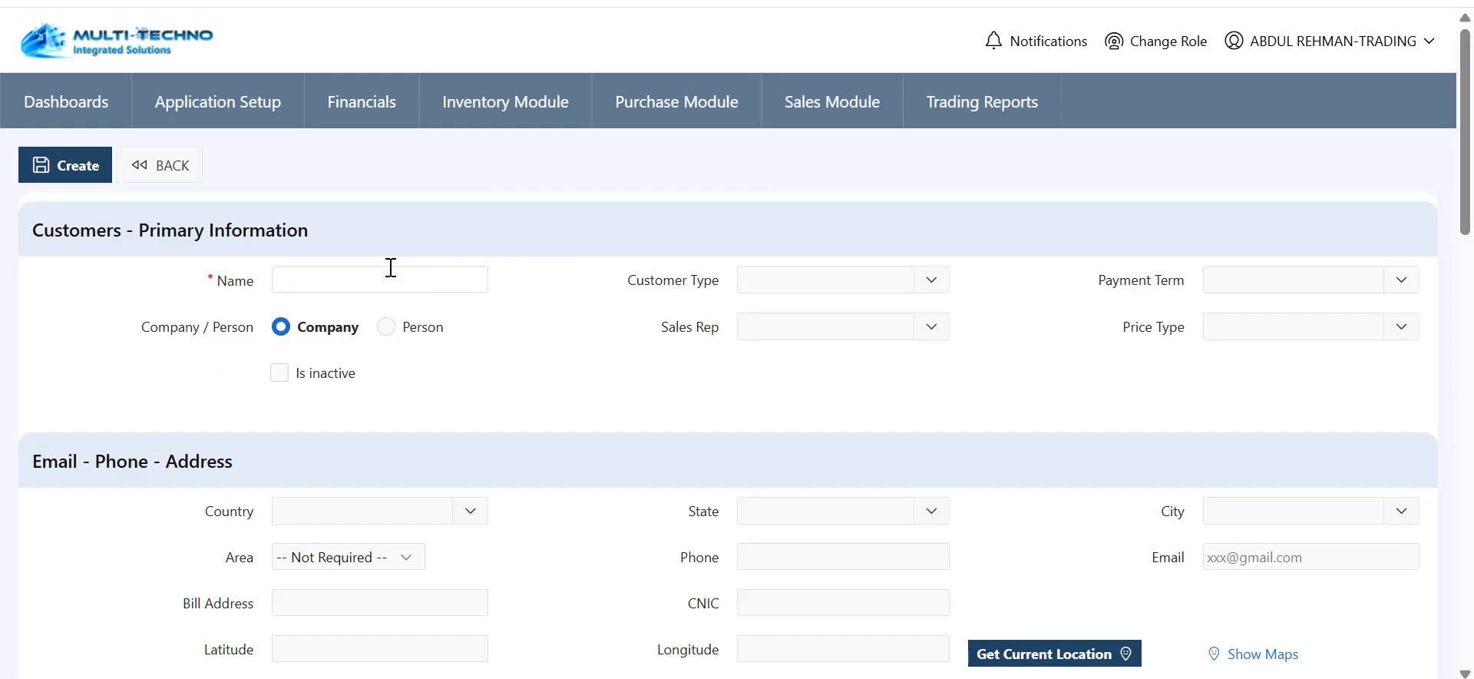
- Create the company customer "walk in customer" with contact and address fields from the saved AXON ERP entry, and save its address in the browser
left_click(391, 267)
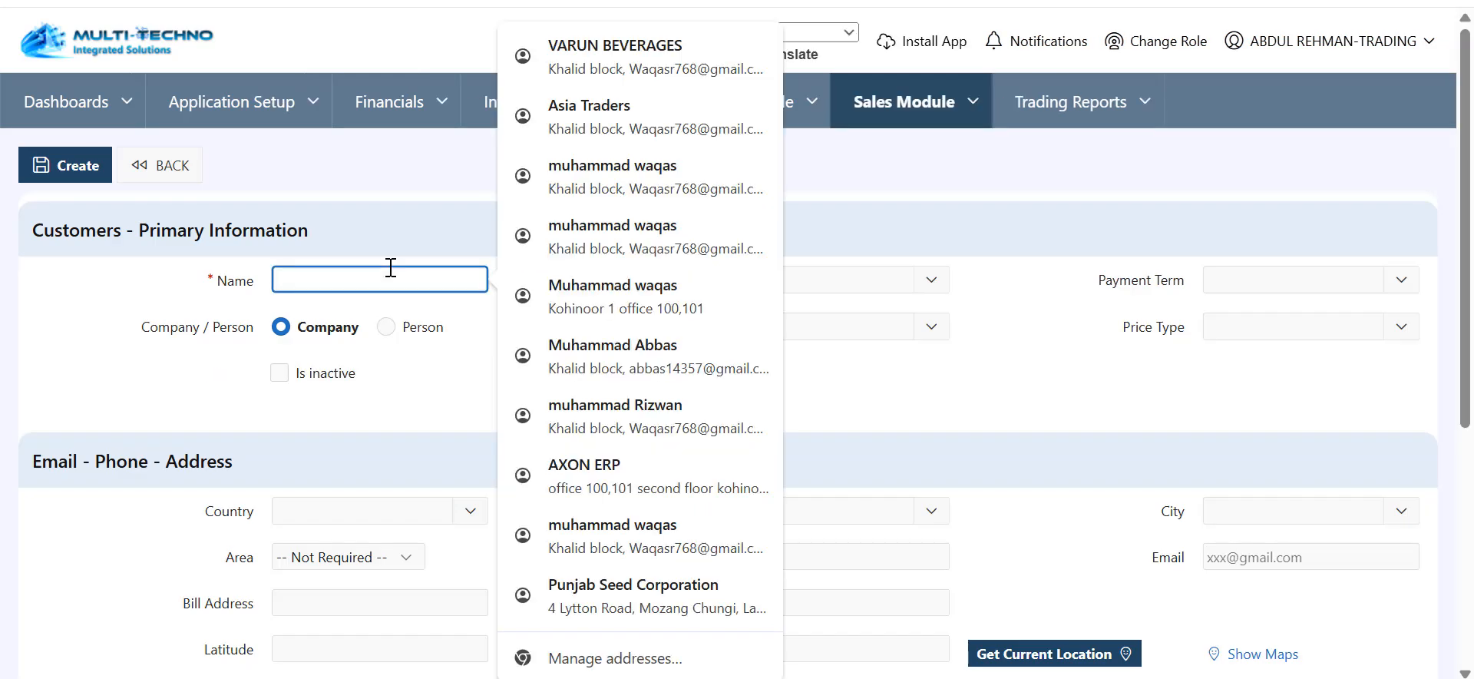
left_click(606, 493)
left_click(45, 164)
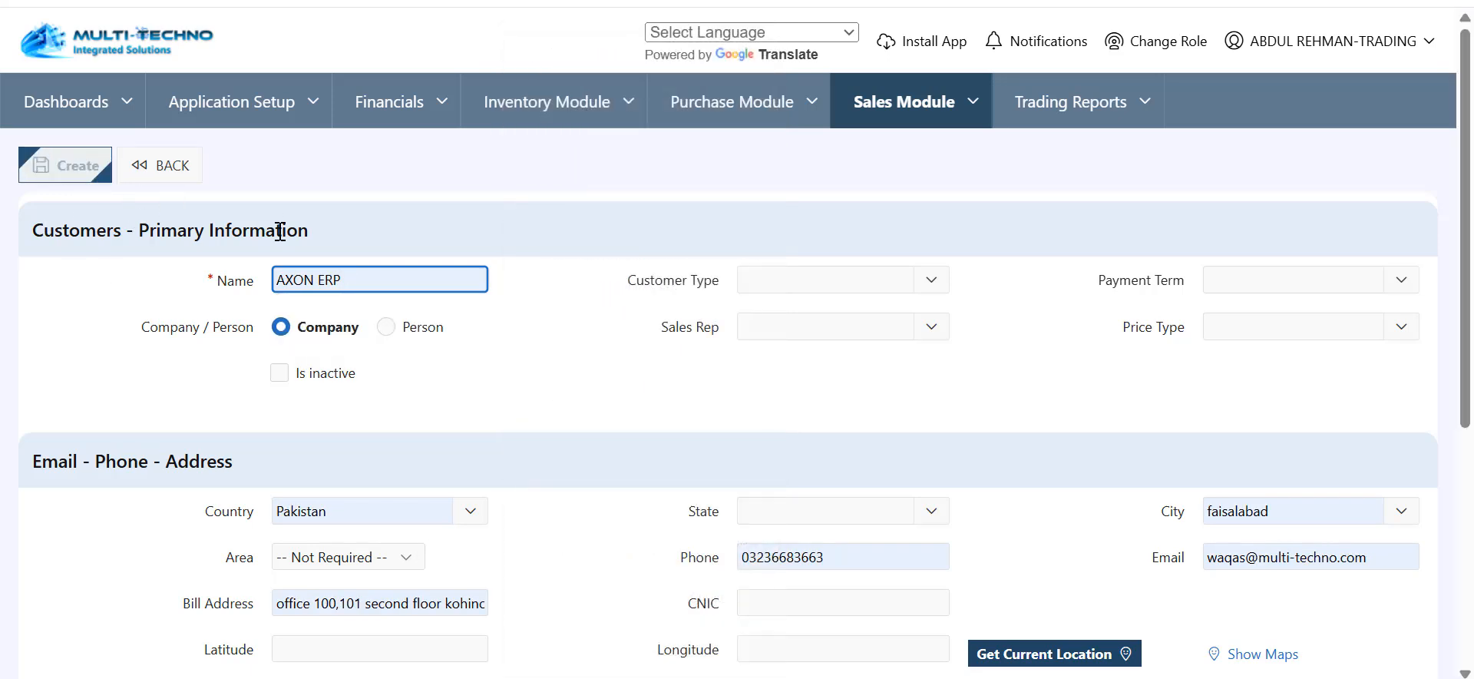
triple_click(385, 278)
key("BackSpace")
type("walk in customer")
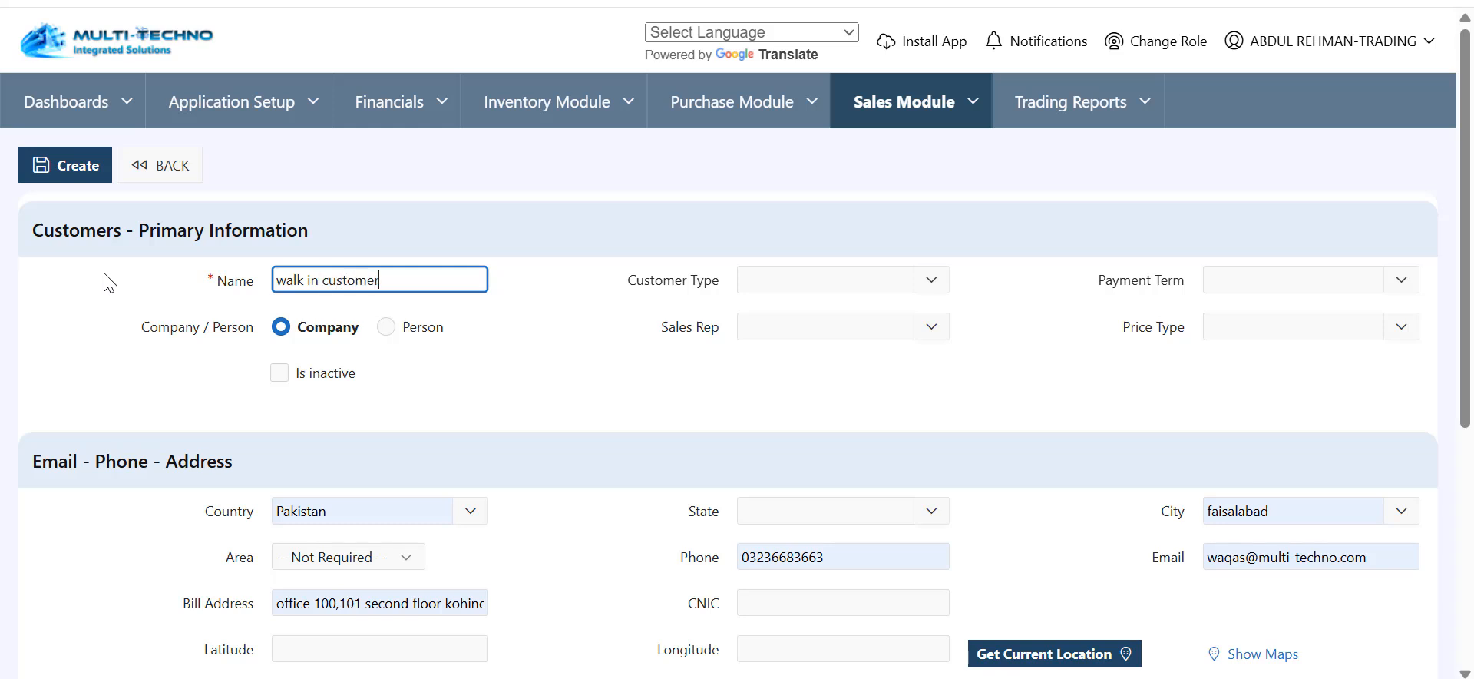
left_click(42, 165)
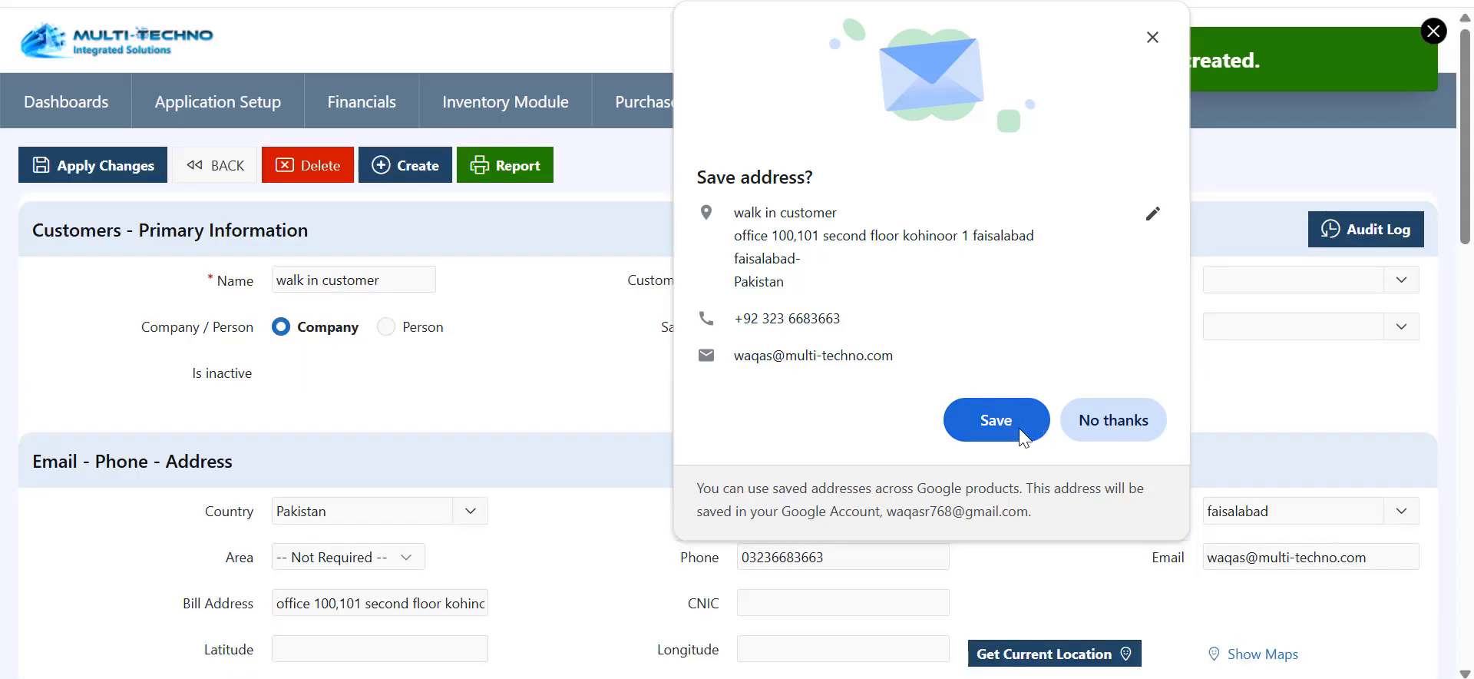
left_click(998, 420)
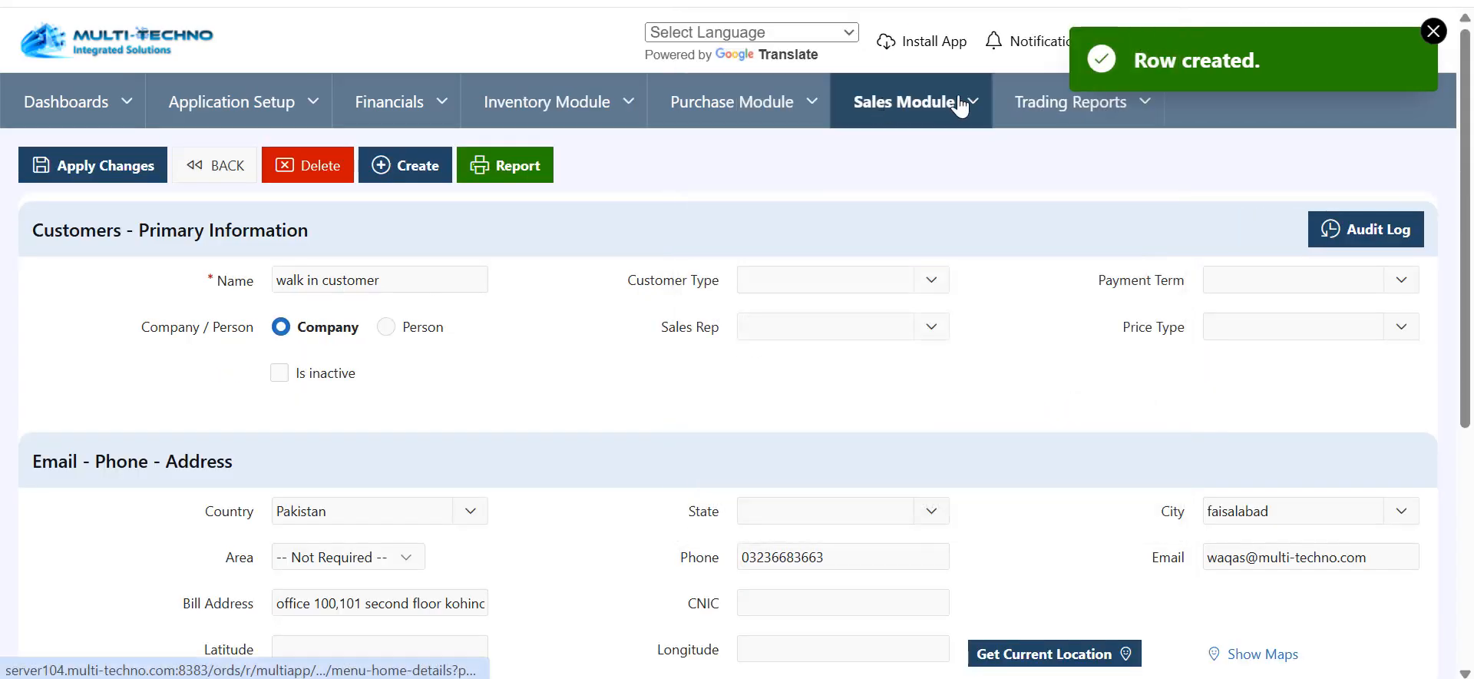
- Open the sales order list and start a new sales order
left_click(919, 102)
mouse_move(964, 282)
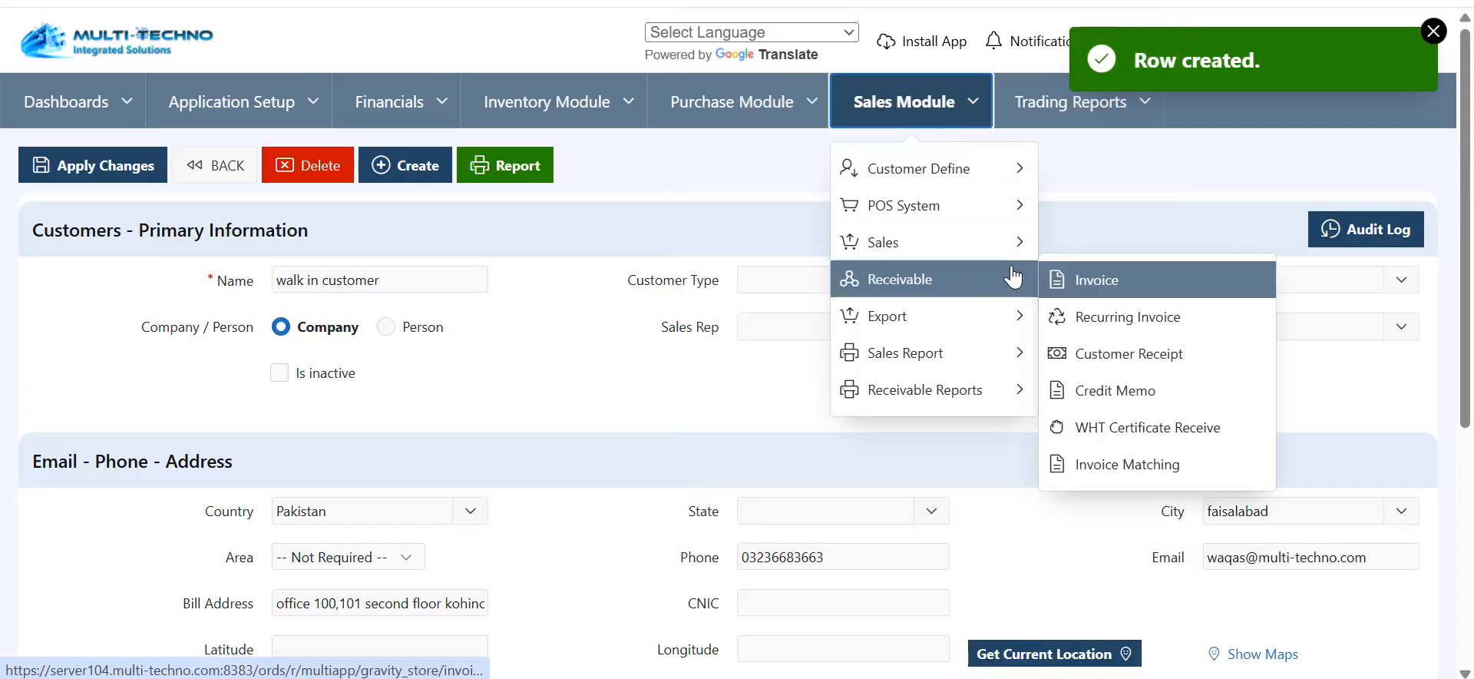
mouse_move(970, 244)
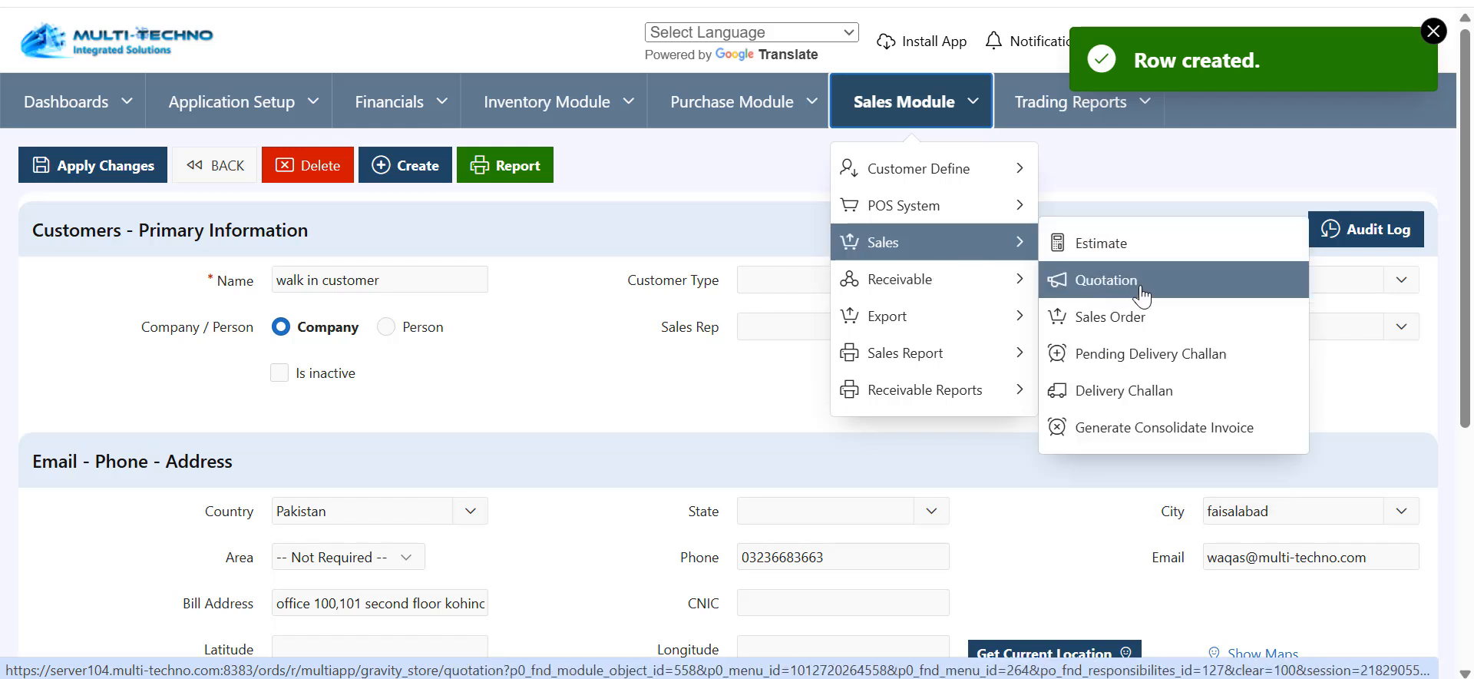
left_click(1082, 316)
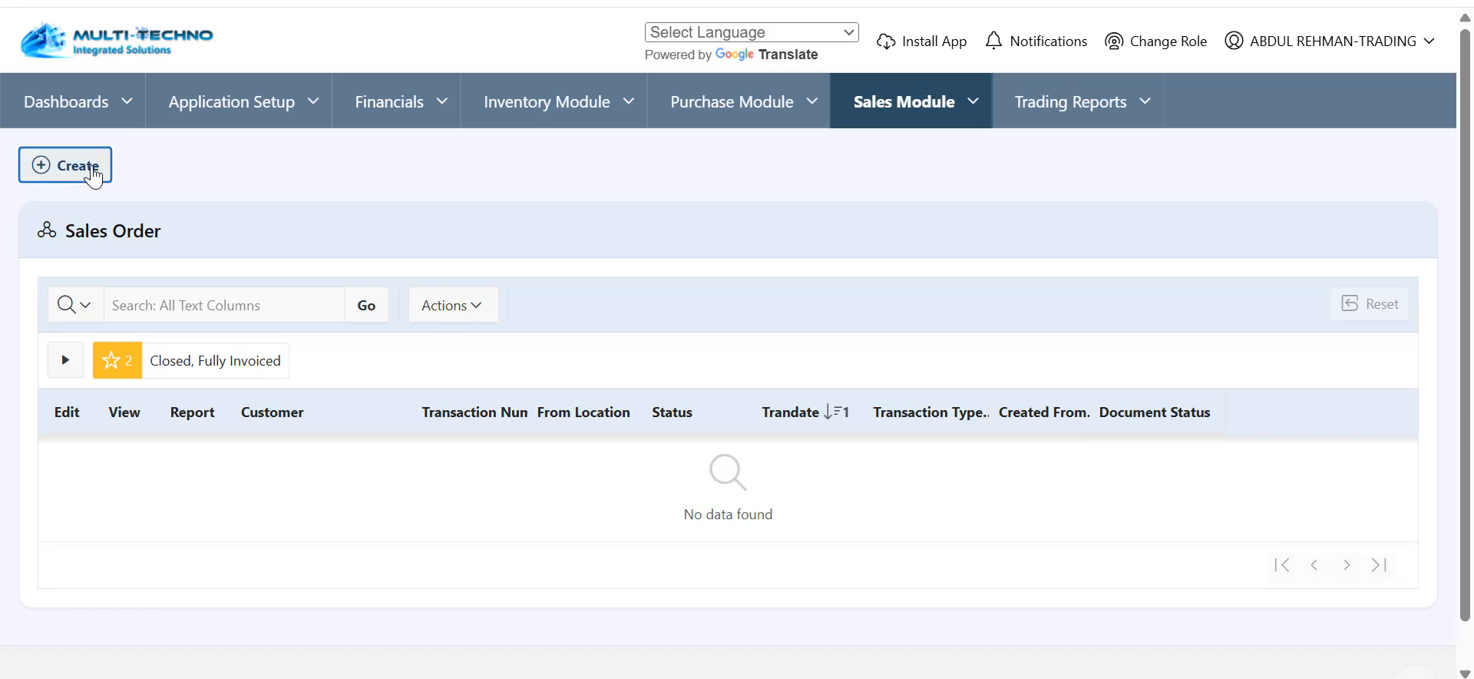
left_click(92, 175)
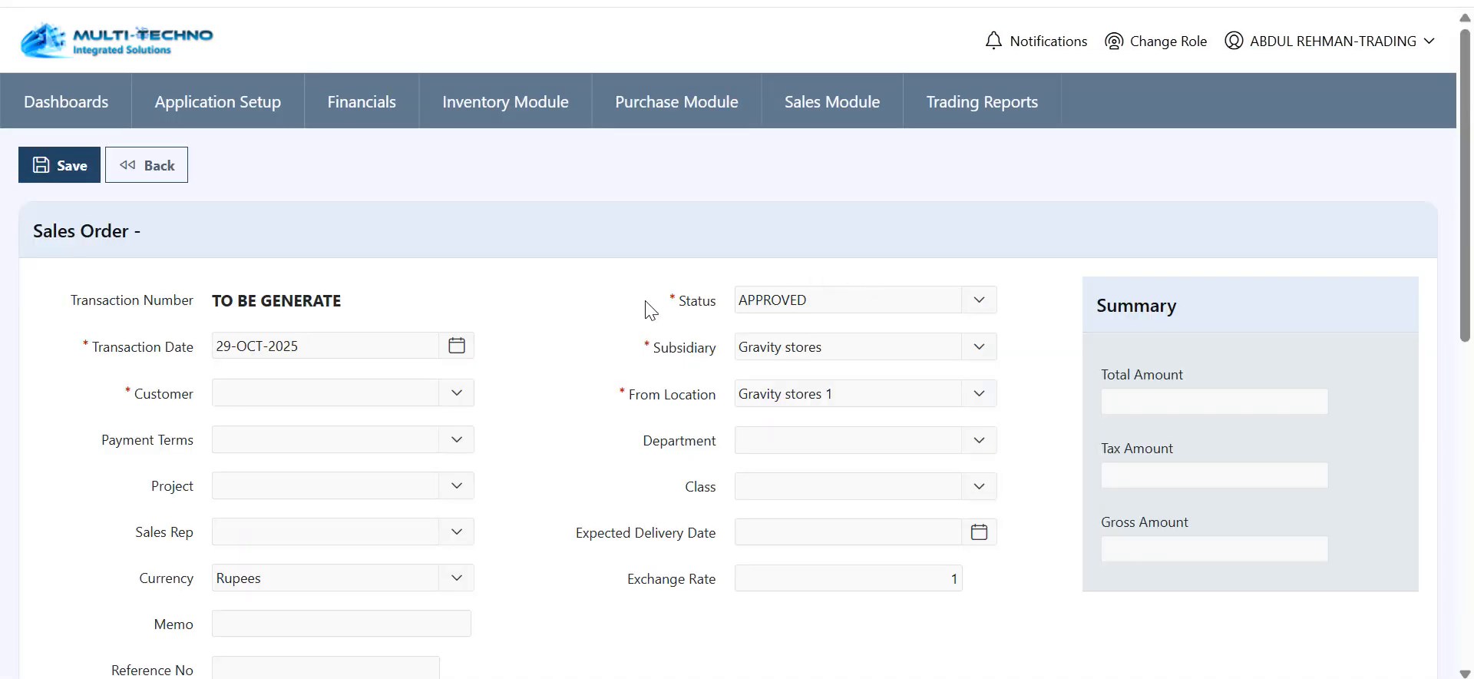
- Set the sales order's customer to walk in customer and add XTEND BCAA 30 SERV Glaical Grape as the line item
scroll(596, 310, "down", 5)
scroll(567, 314, "up", 5)
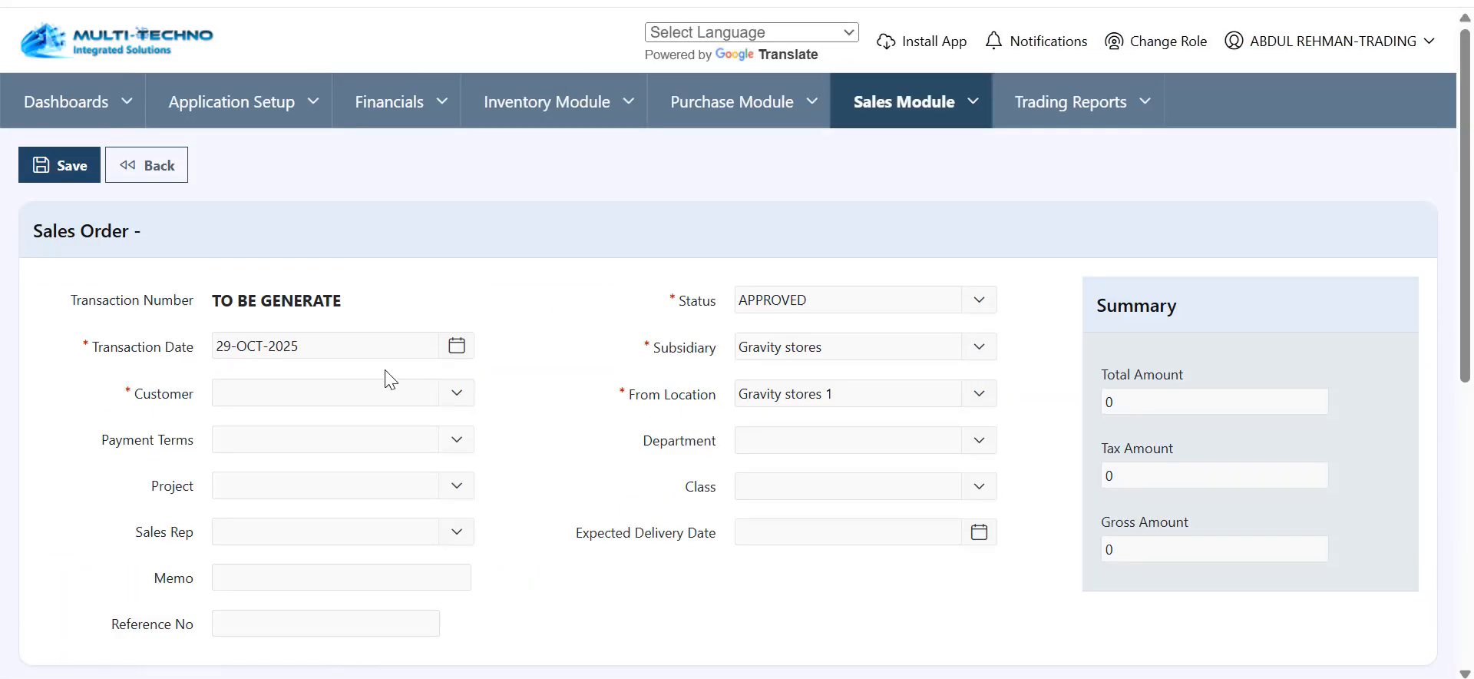
left_click(323, 390)
left_click(296, 175)
scroll(385, 454, "down", 5)
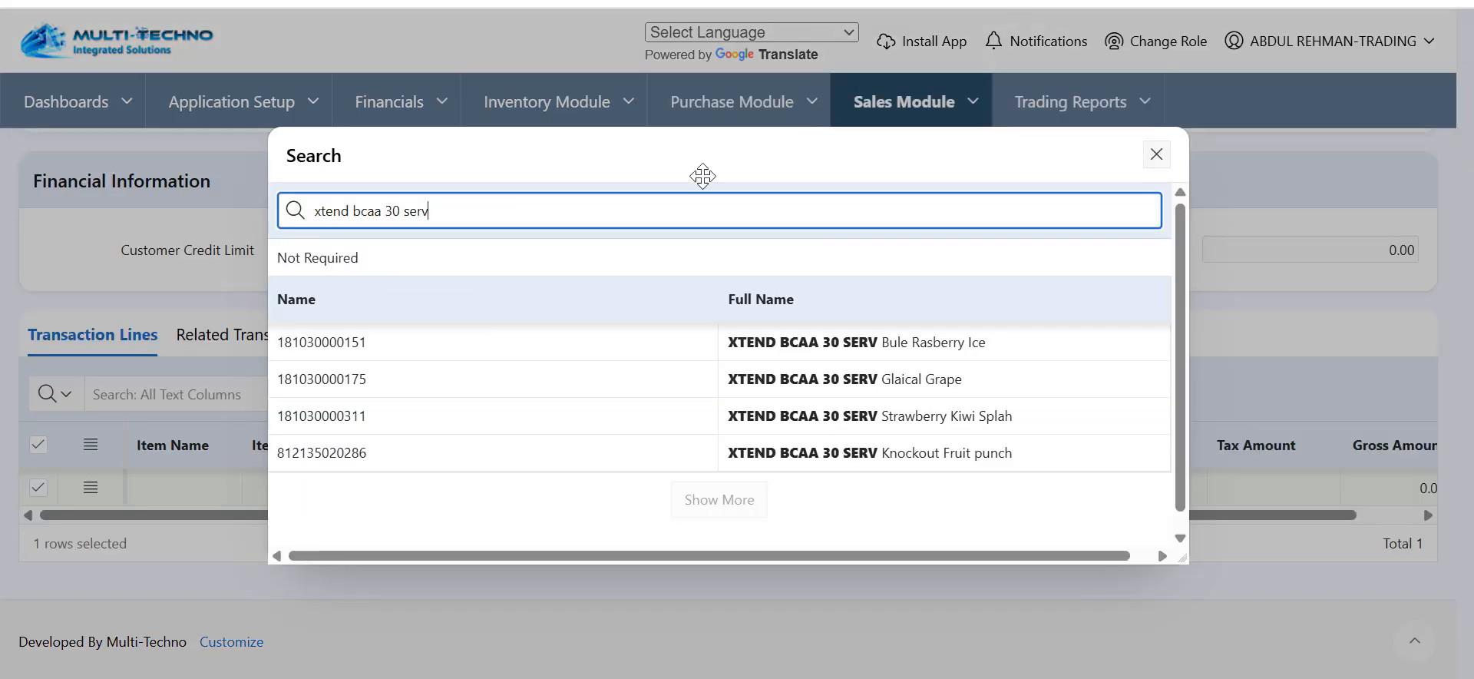
type("gla")
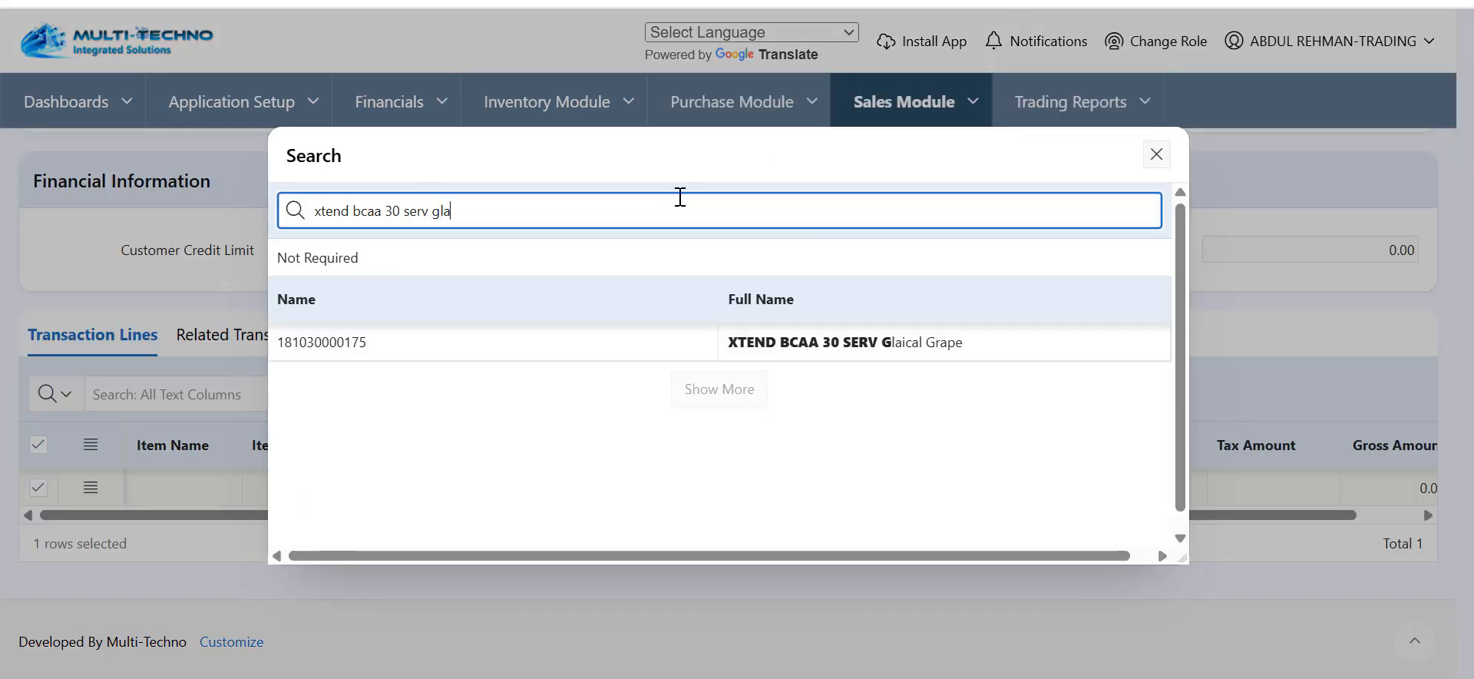
left_click(655, 348)
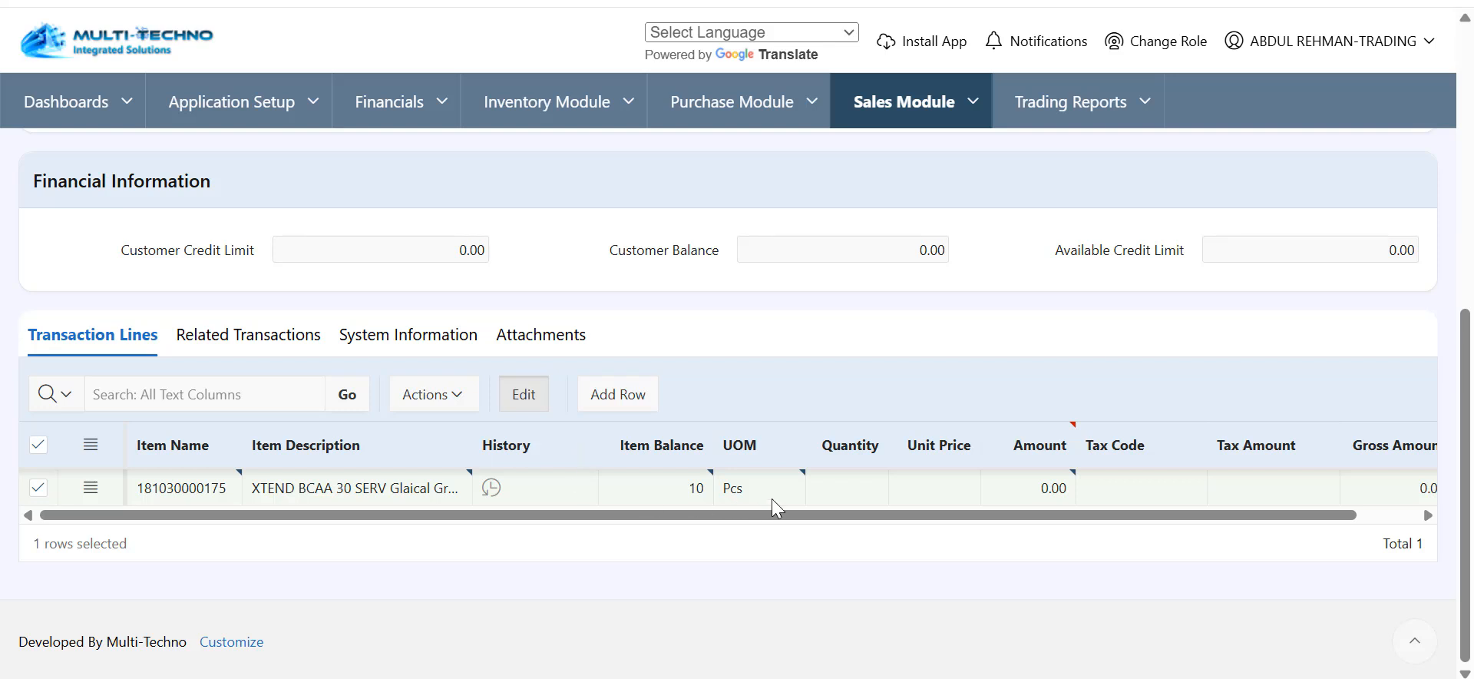
- Set the line's quantity to 5 and unit price to 450, and save the sales order
left_click(838, 496)
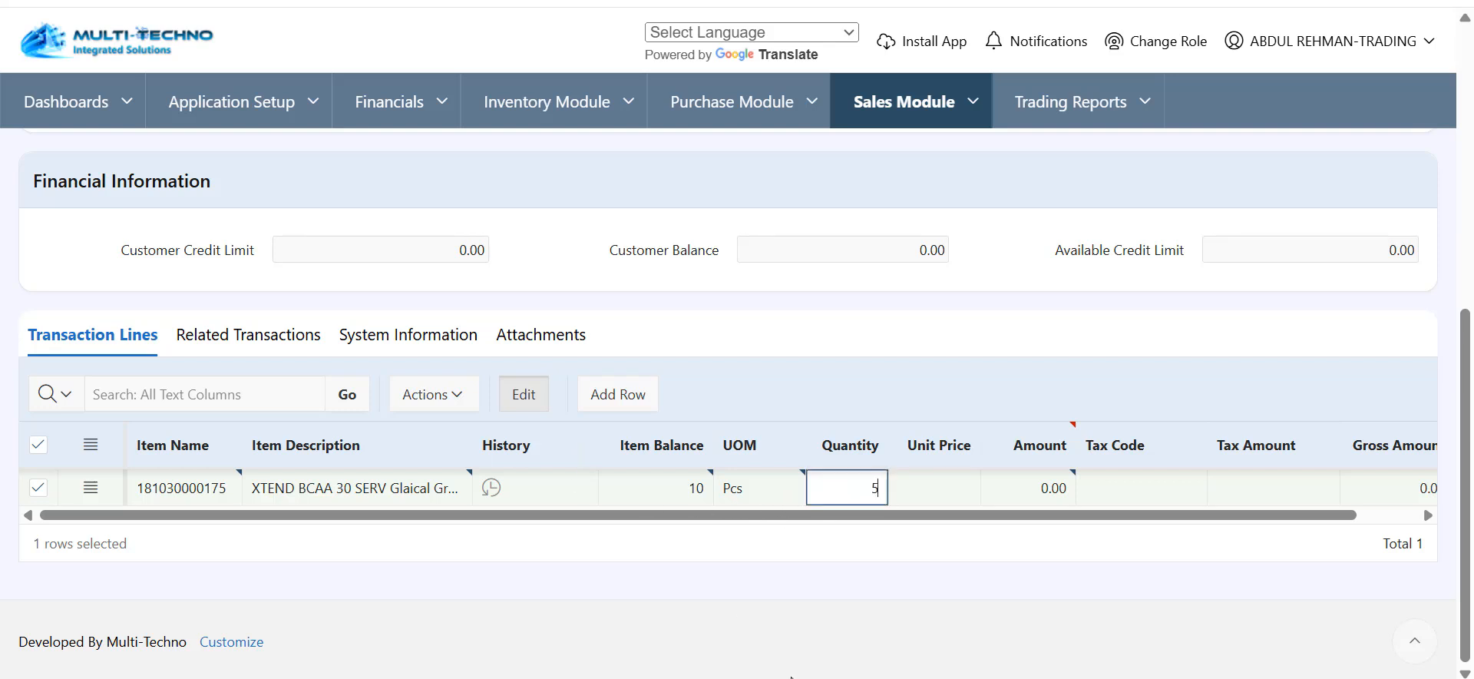
key("Tab")
left_click(949, 487)
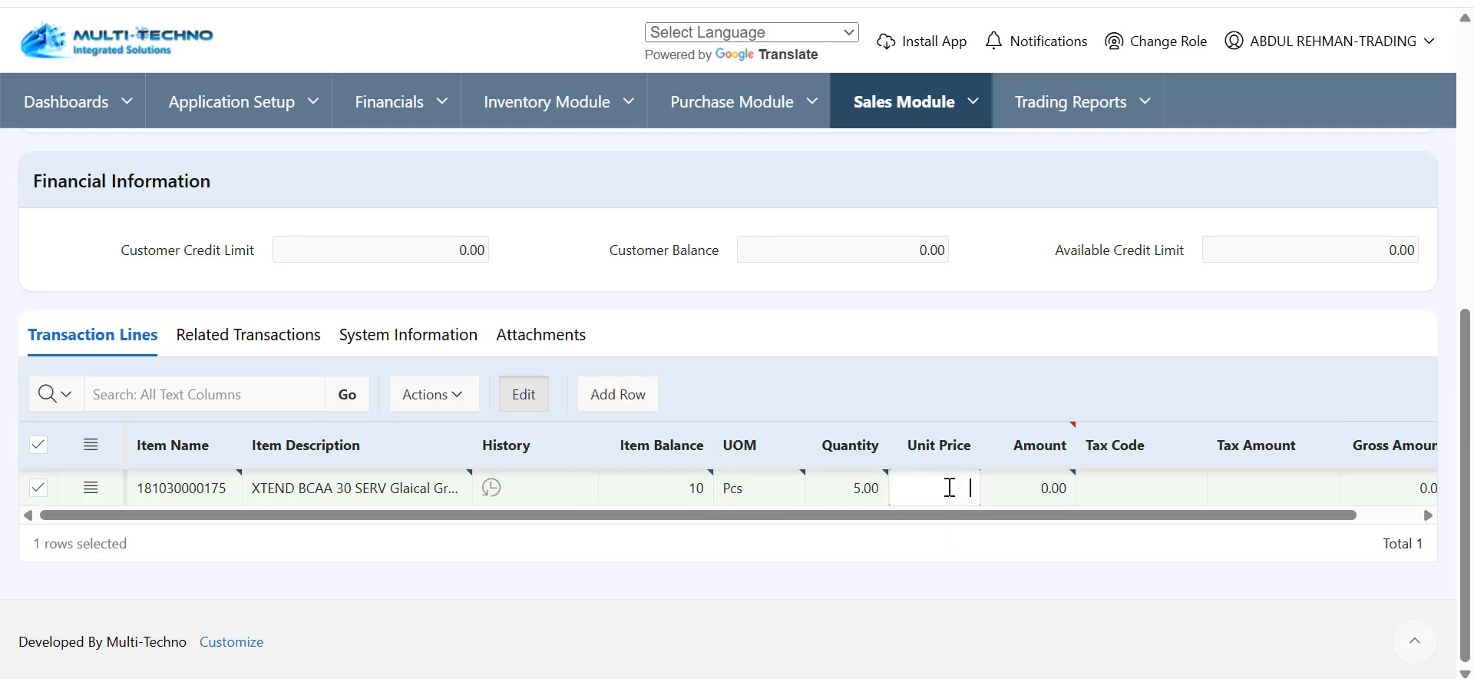
type("450")
key("Tab")
scroll(76, 303, "up", 7)
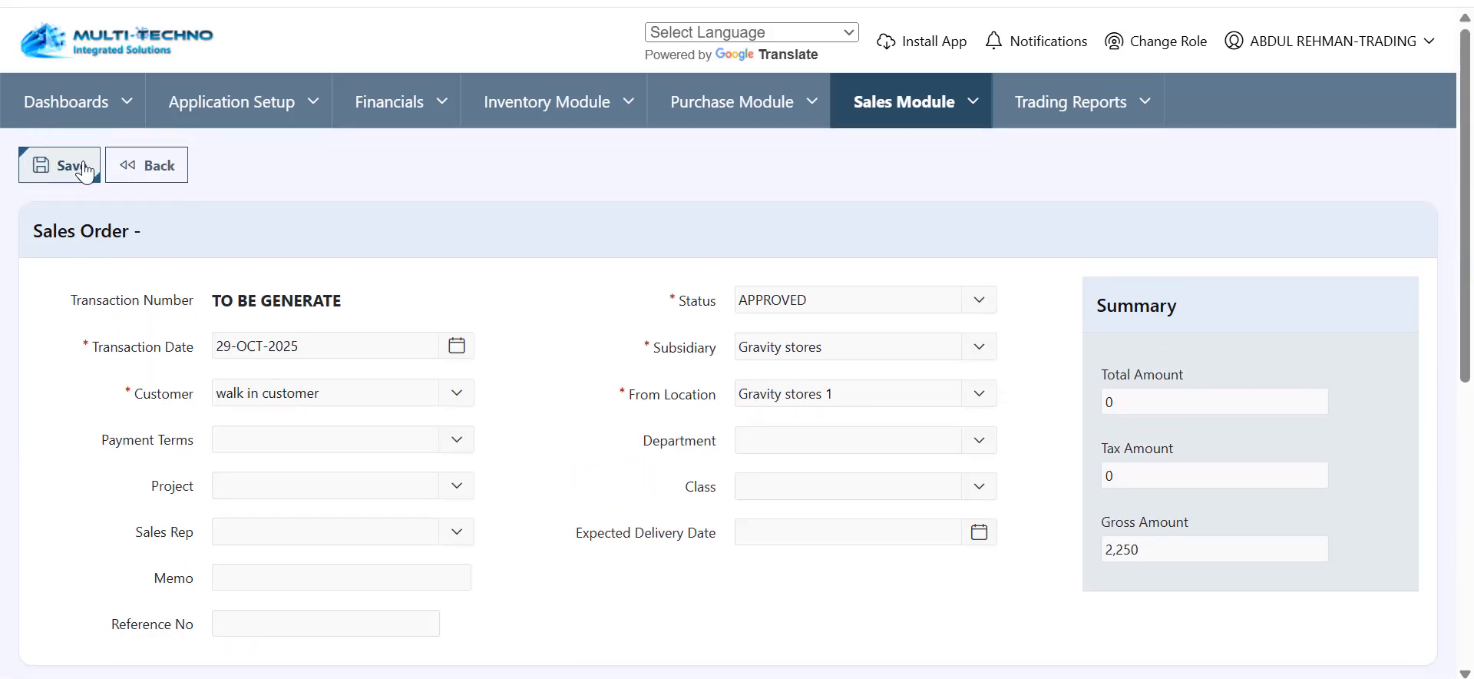
left_click(85, 169)
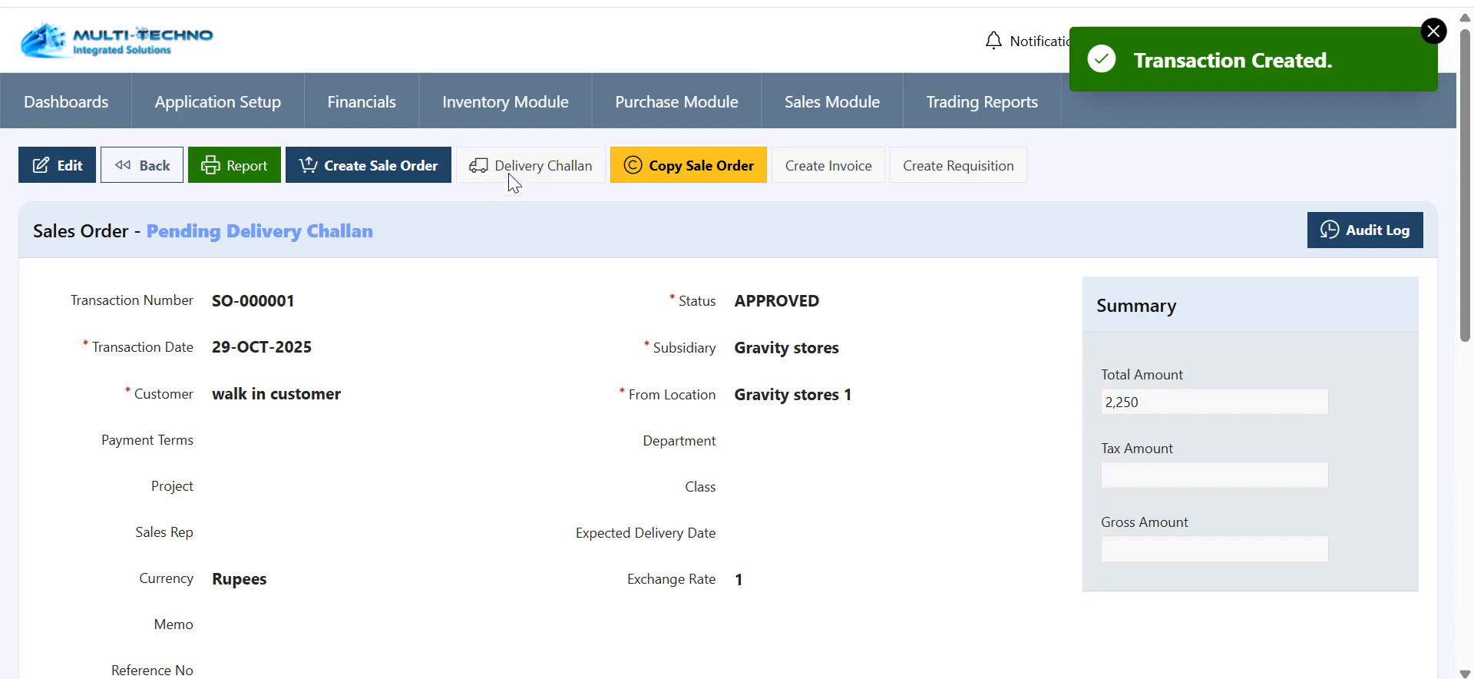
- Start a delivery challan from the saved sales order and select its pending line
left_click(516, 175)
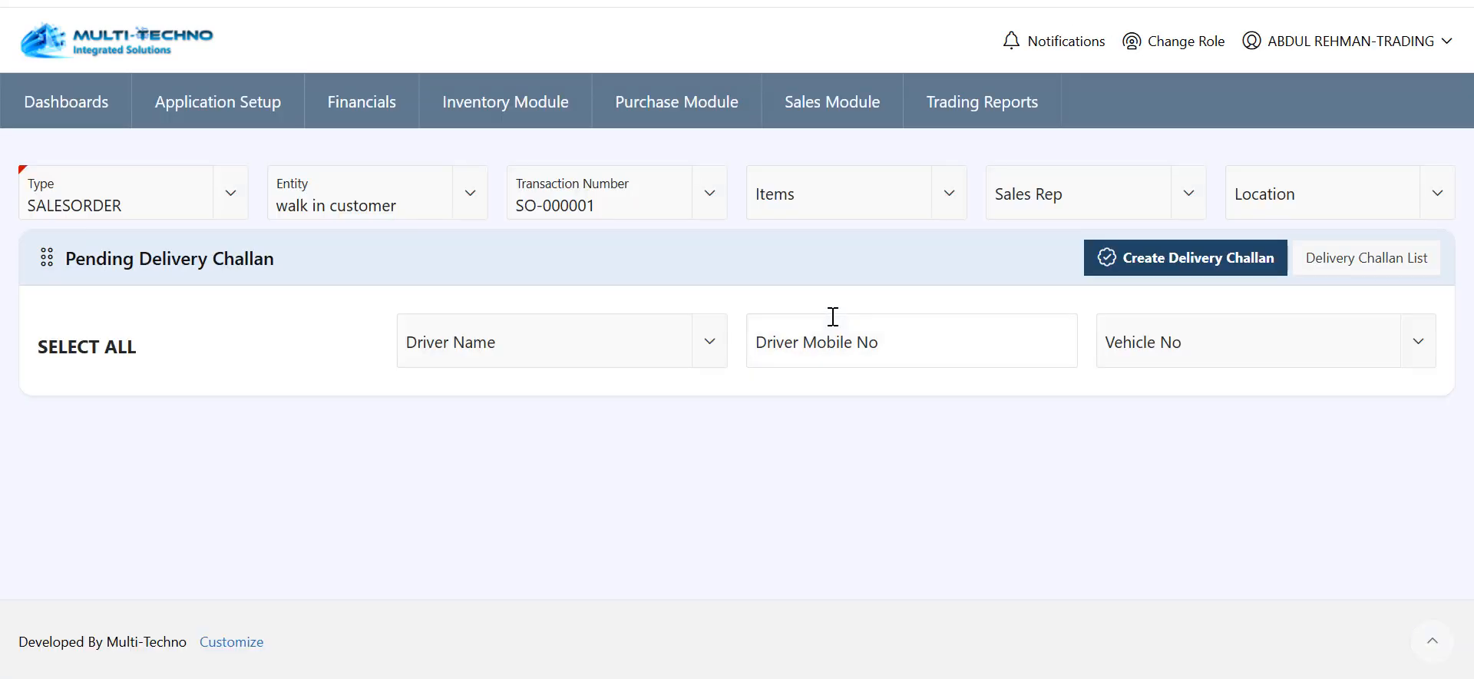
left_click(75, 501)
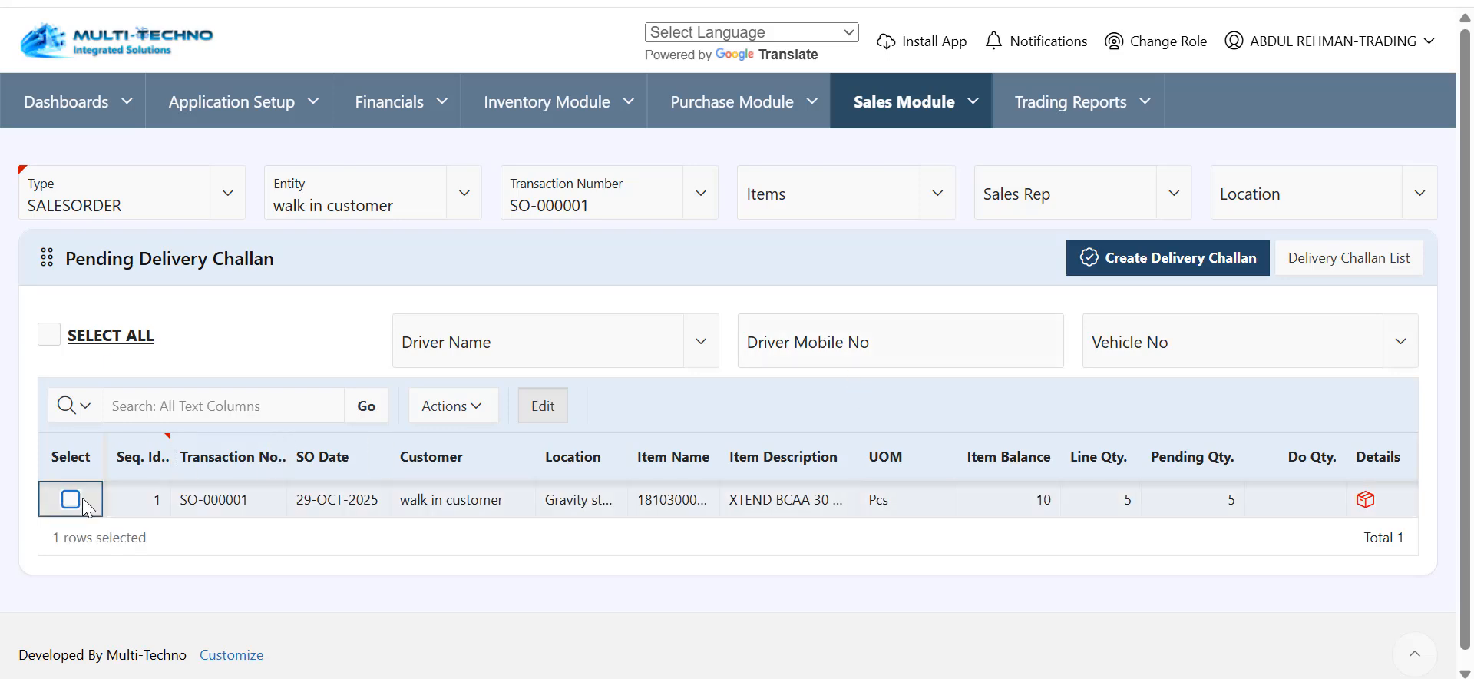
- Try to create the delivery challan without entering a batch in the line's inventory details
left_click(1364, 500)
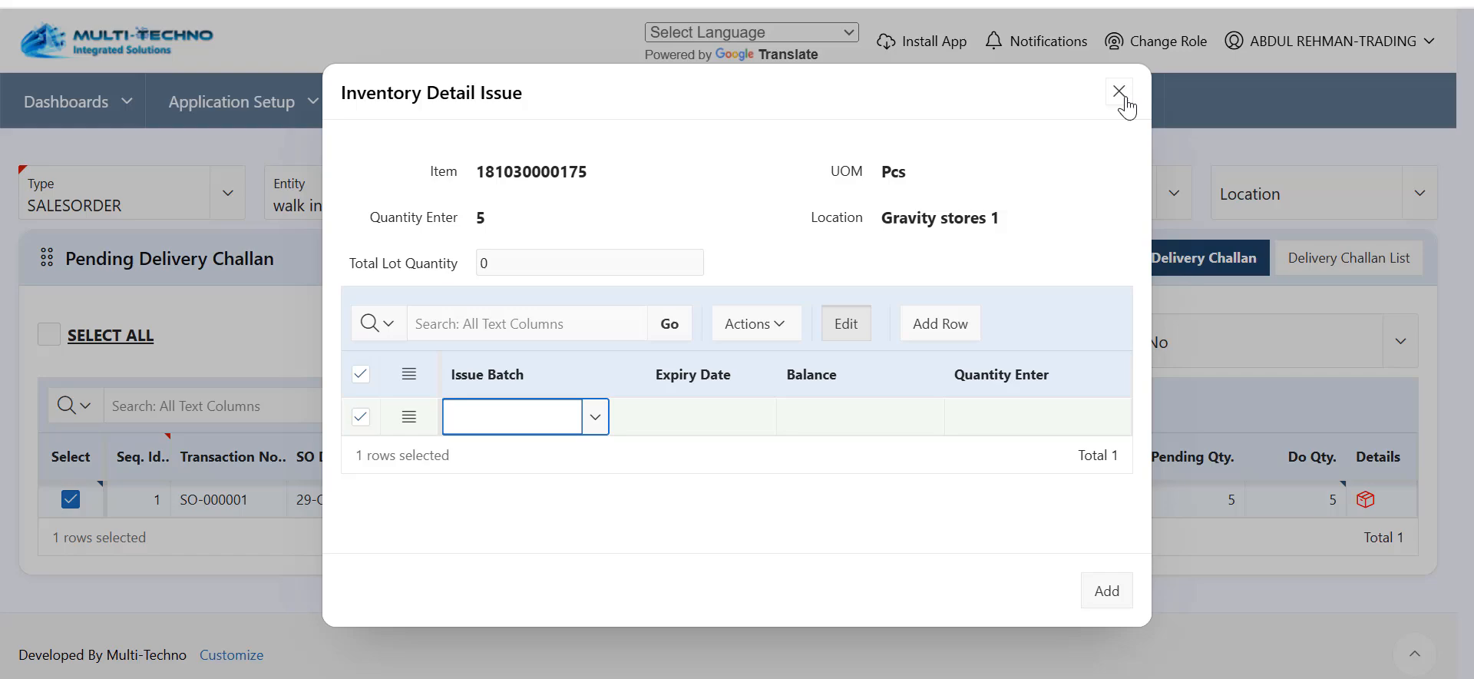
left_click(1119, 93)
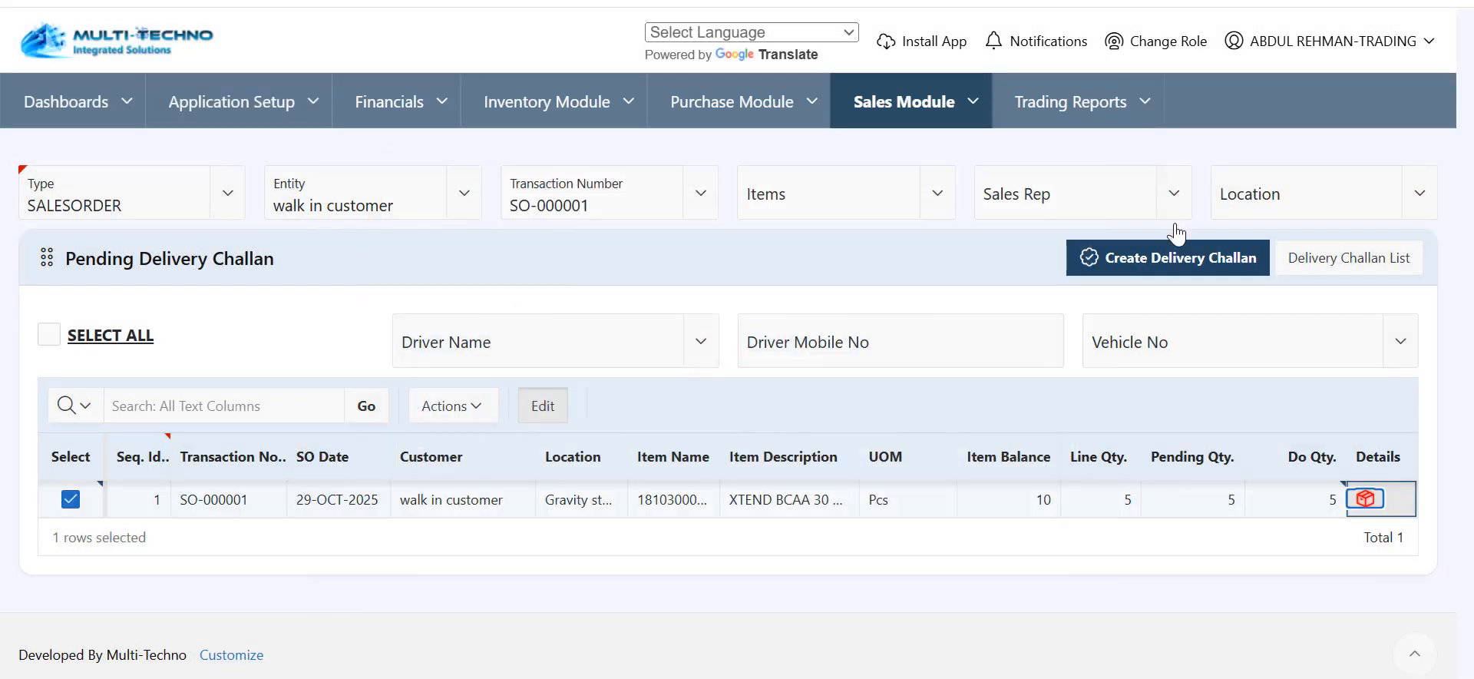
left_click(1084, 257)
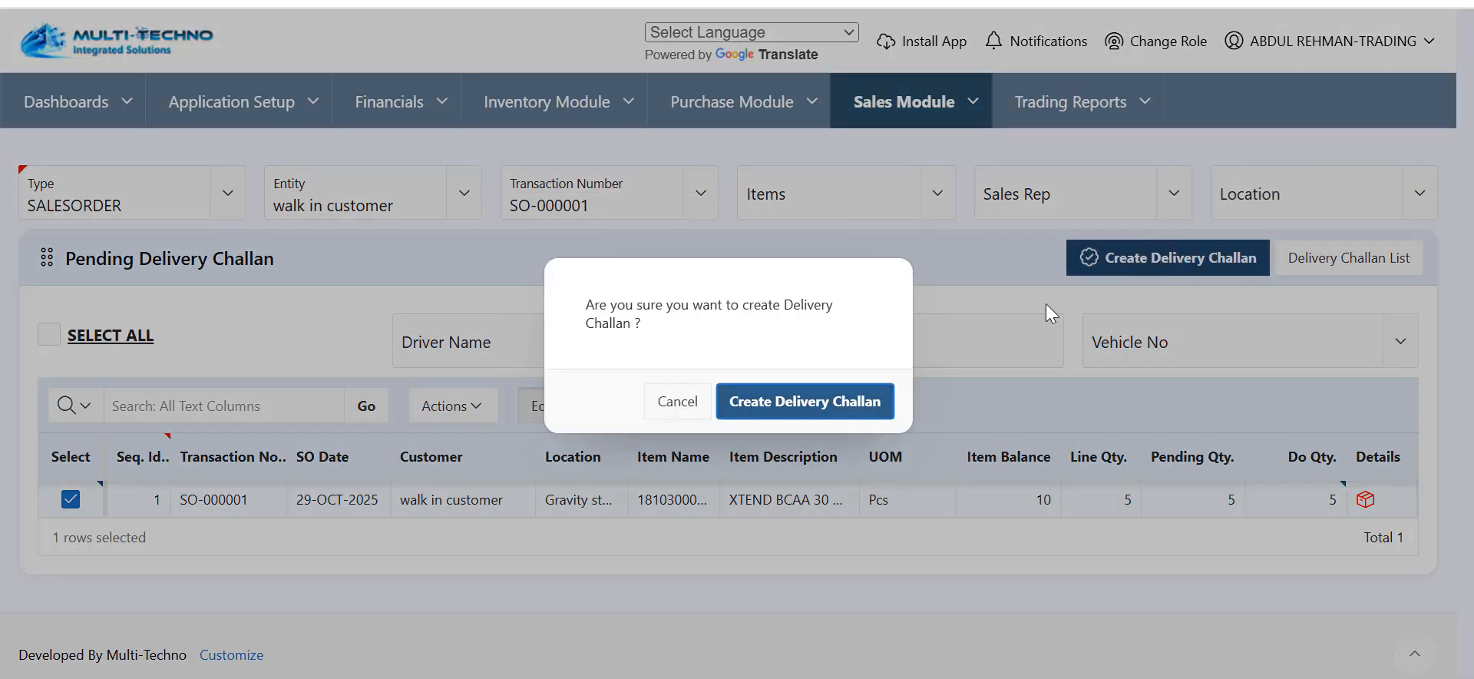
left_click(820, 411)
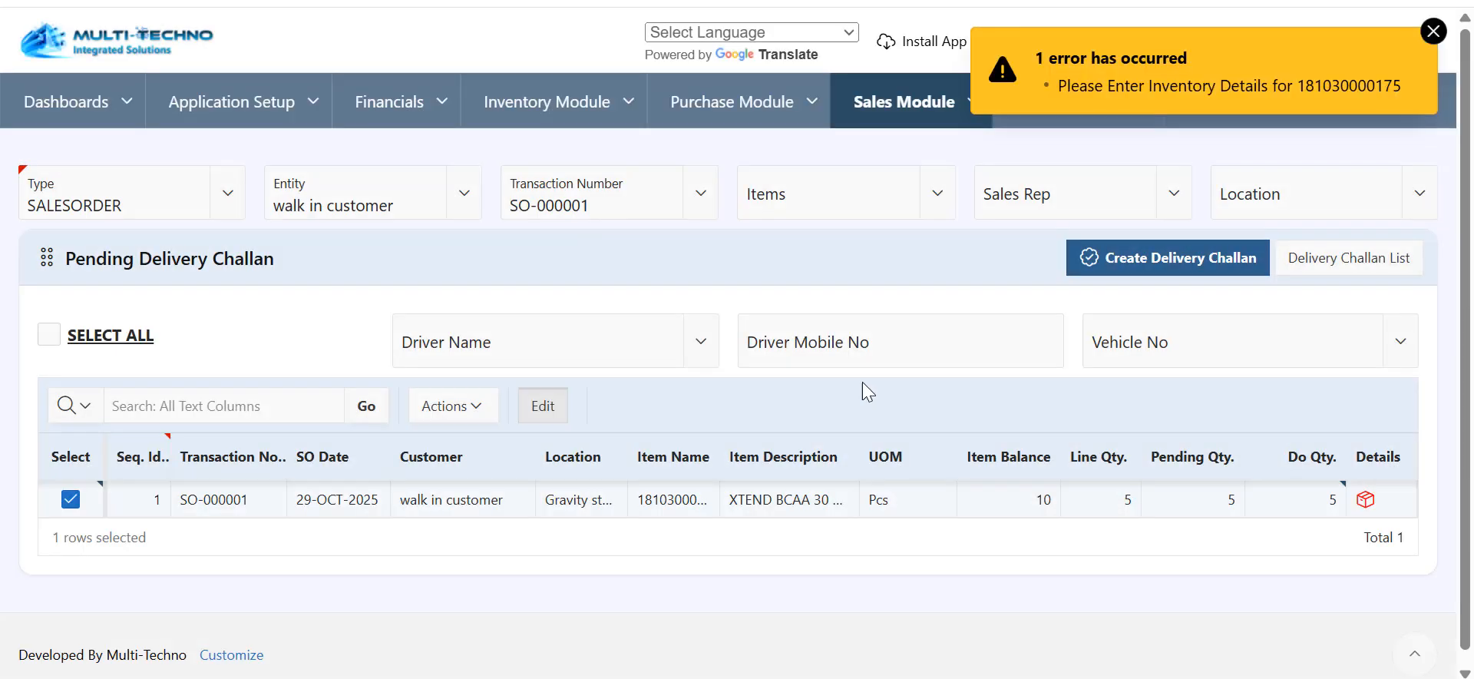
left_click(1433, 33)
- Issue a quantity of 5 from batch 125454 in the pending line's inventory details
left_click(1365, 499)
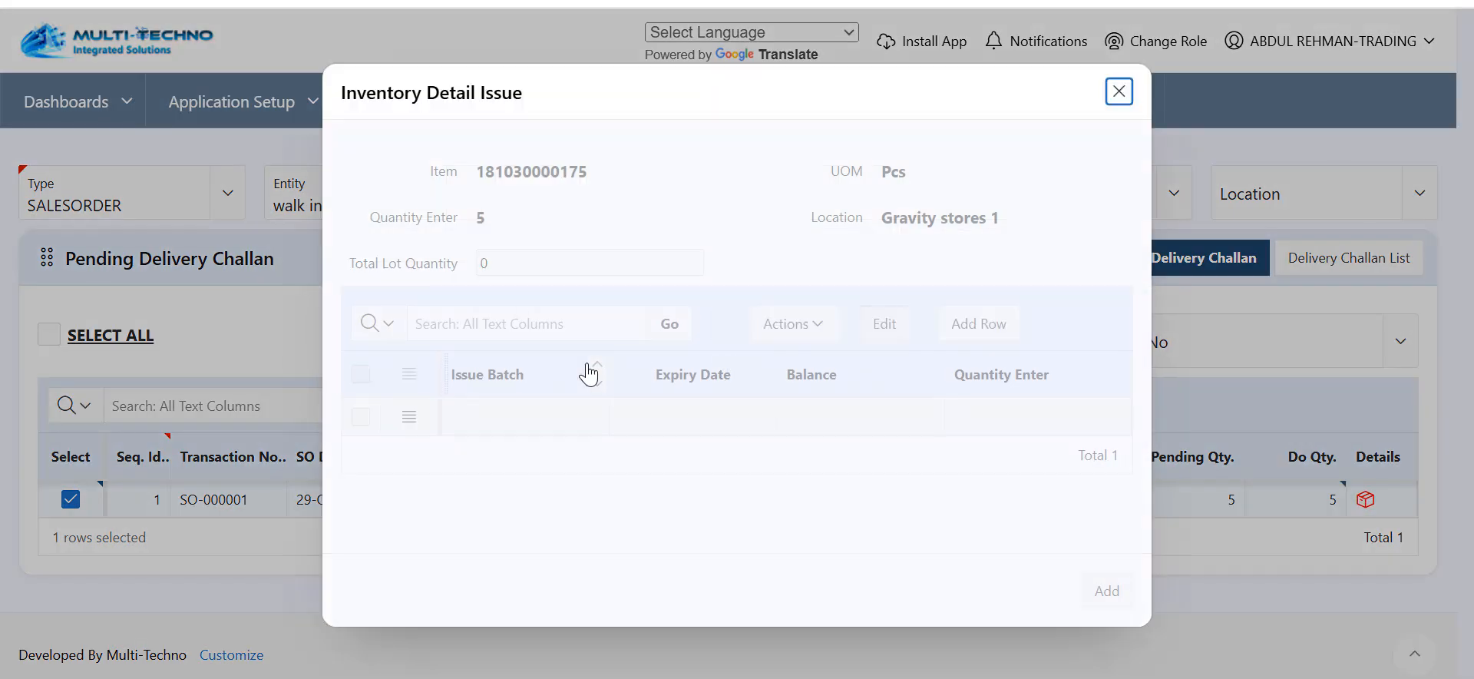
left_click(592, 415)
left_click(597, 417)
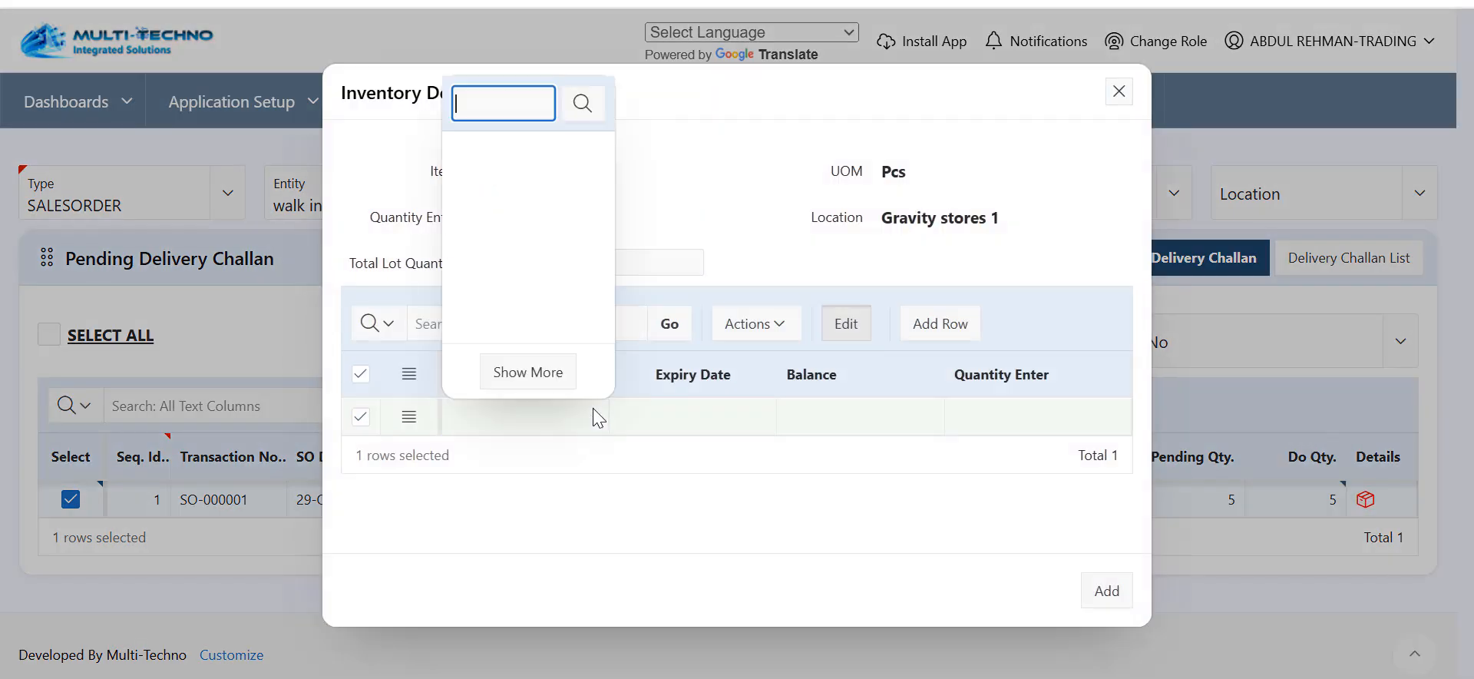
left_click(491, 147)
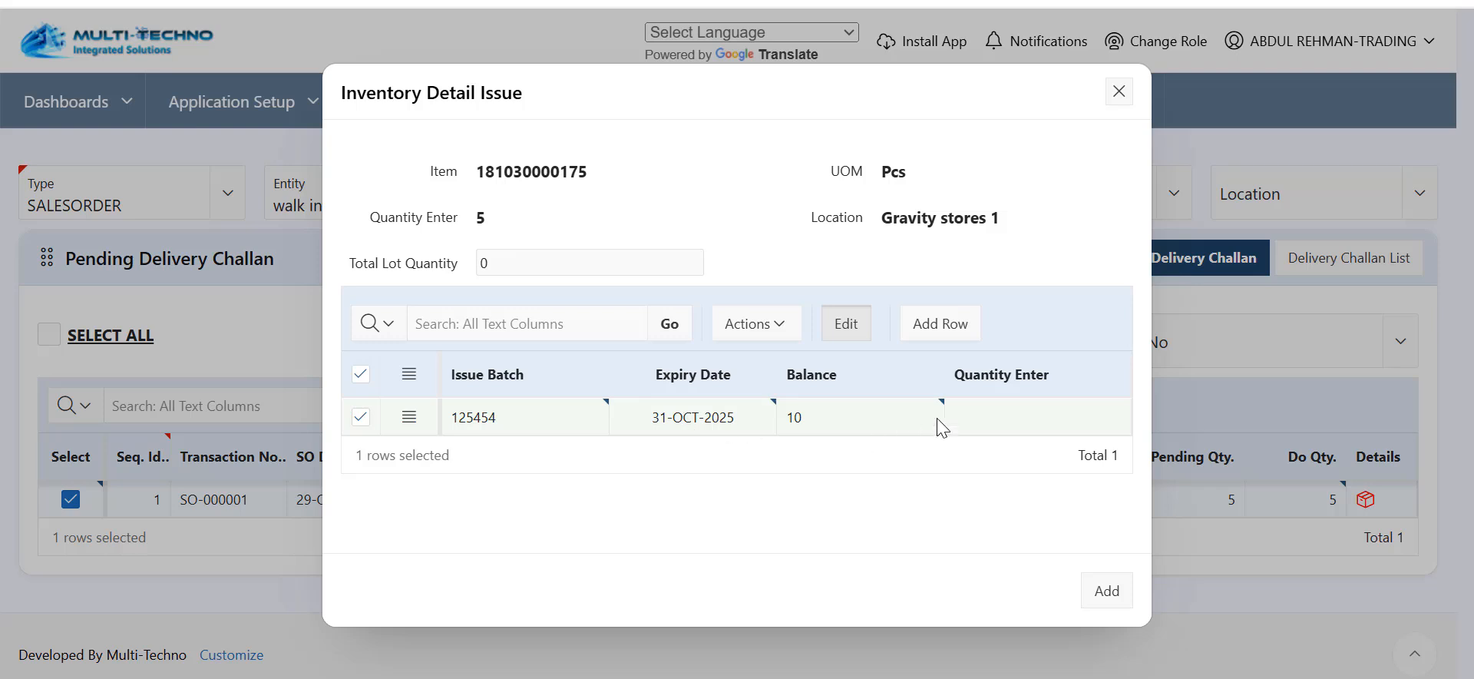
left_click(989, 422)
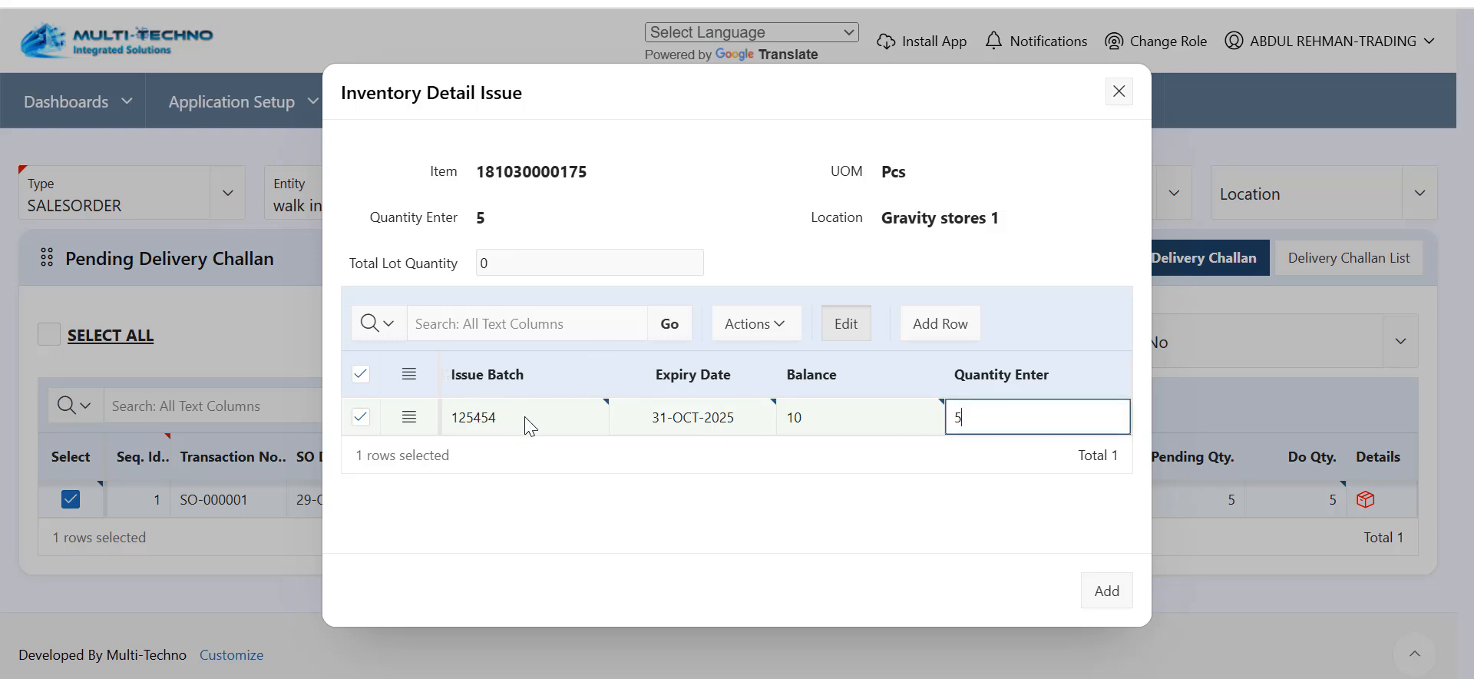
left_click(1109, 592)
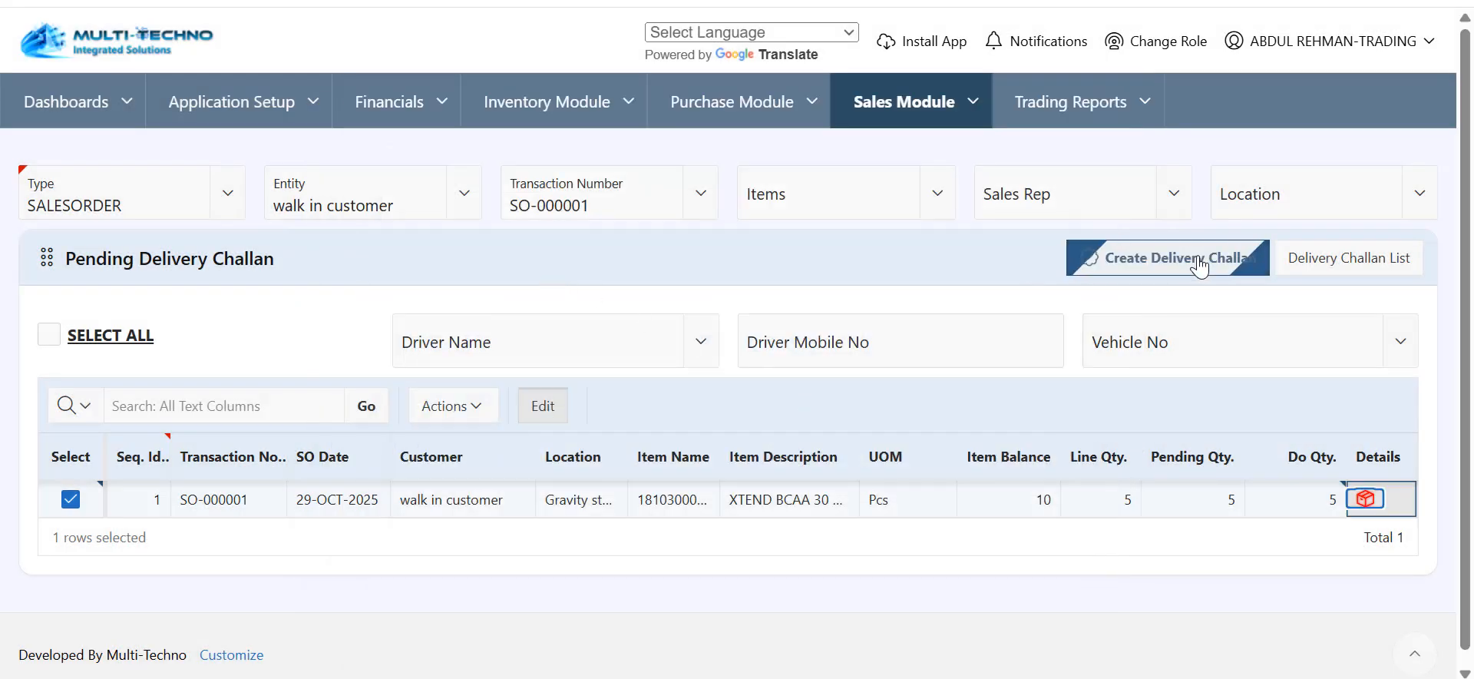
- Create the delivery challan for the selected line, checking and re-adding its batch details
left_click(1202, 265)
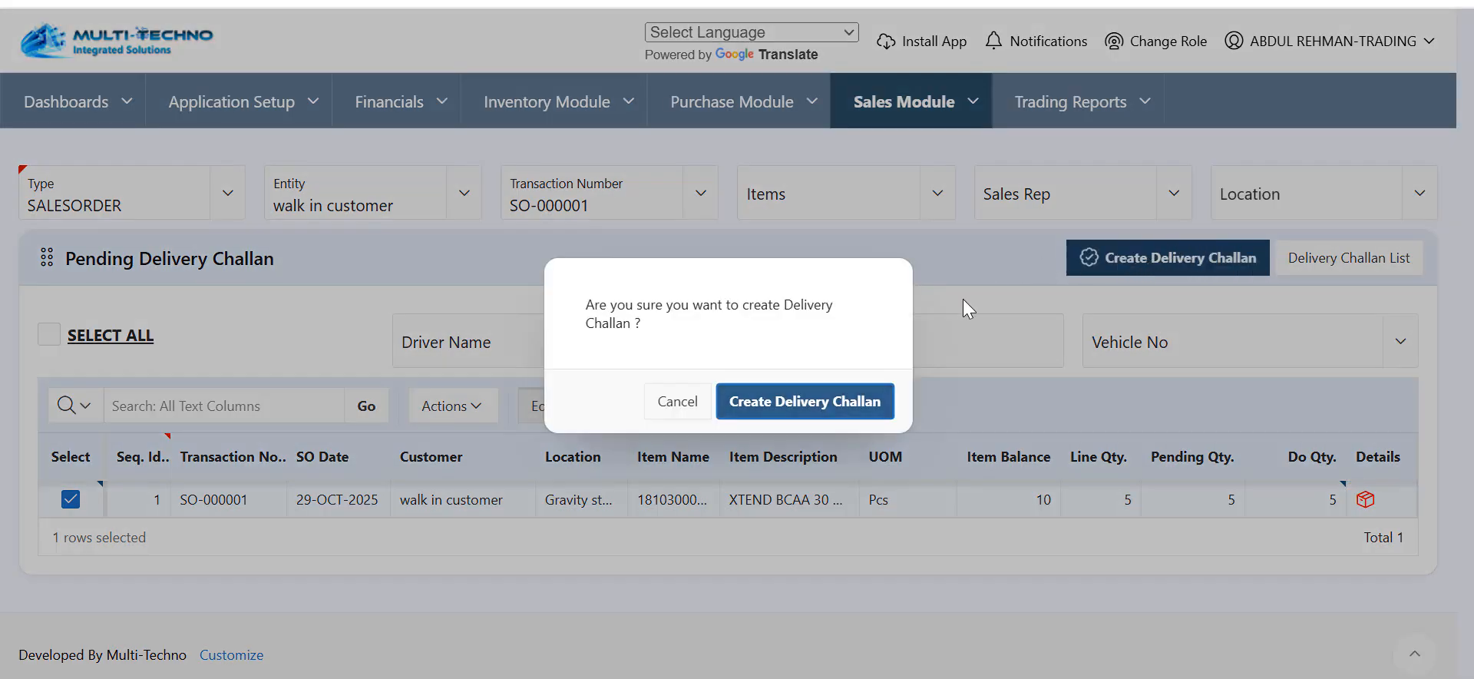
left_click(803, 407)
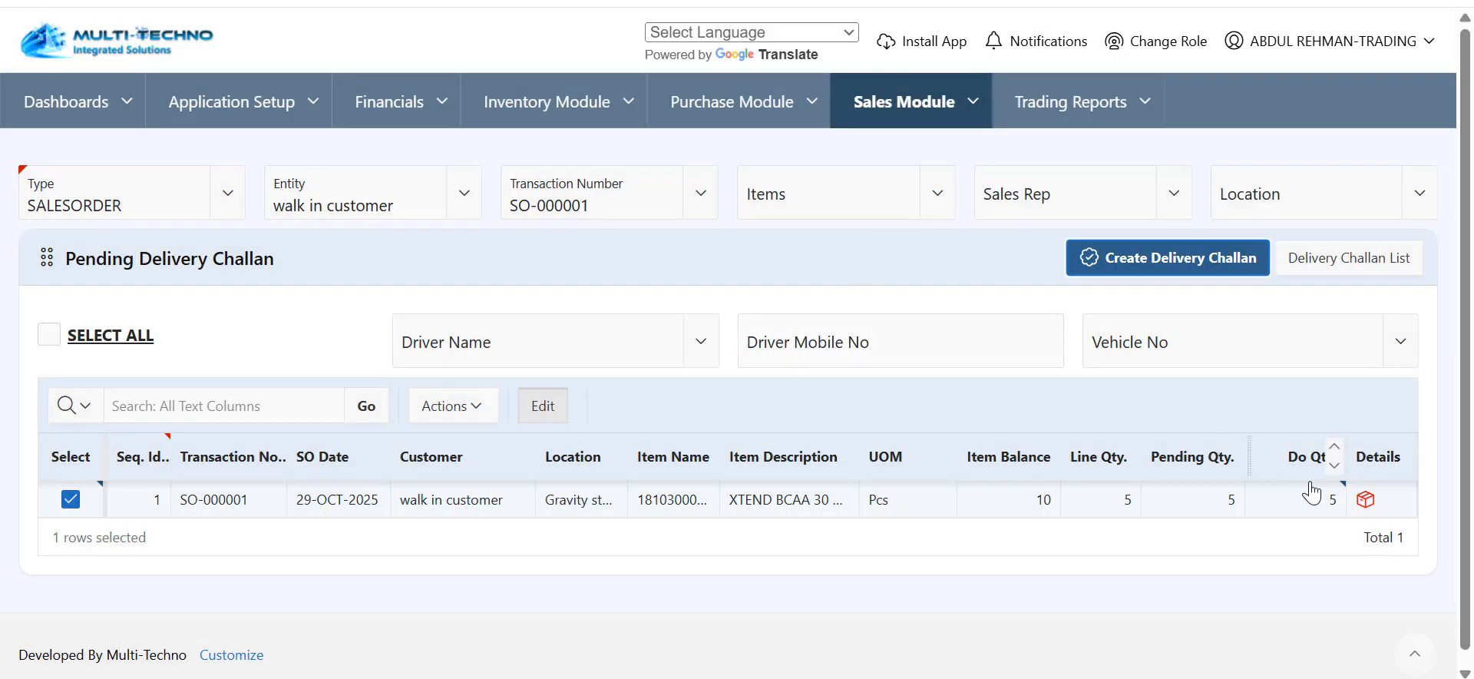
left_click(1366, 501)
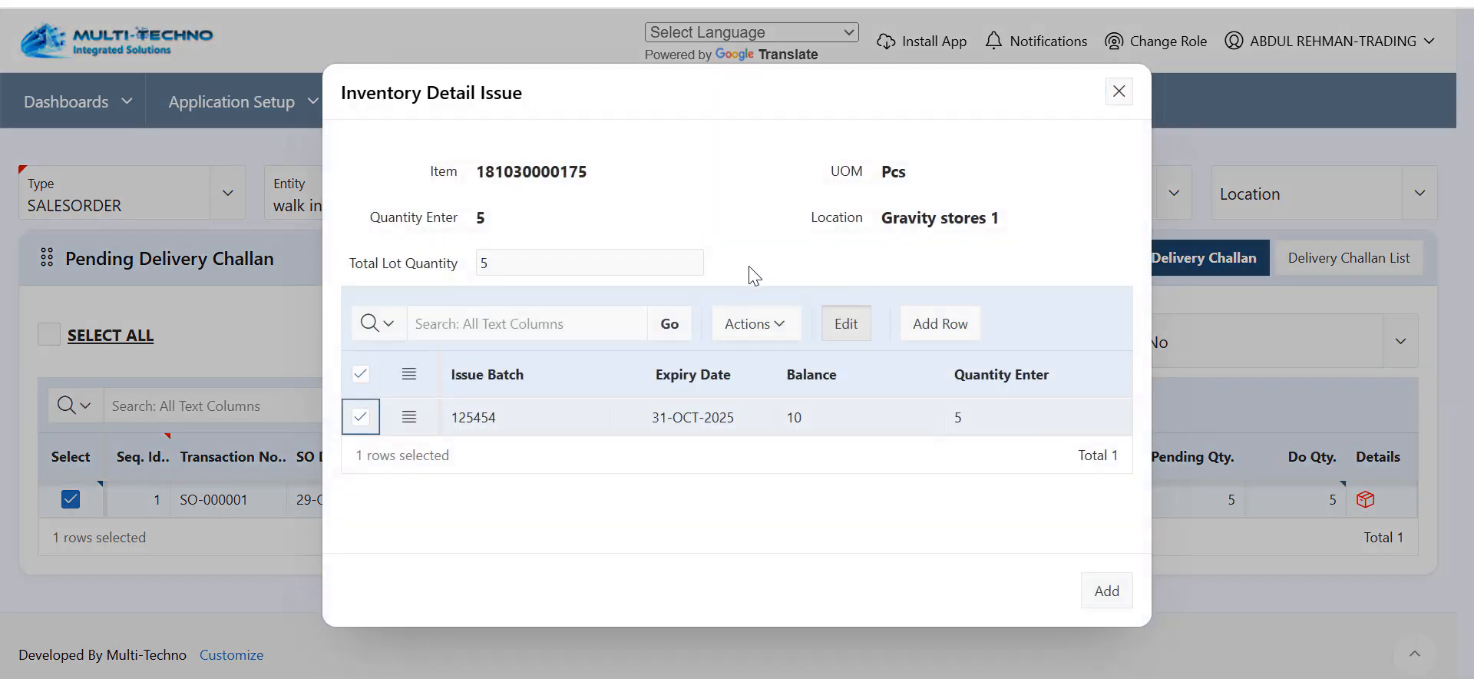
left_click(1100, 588)
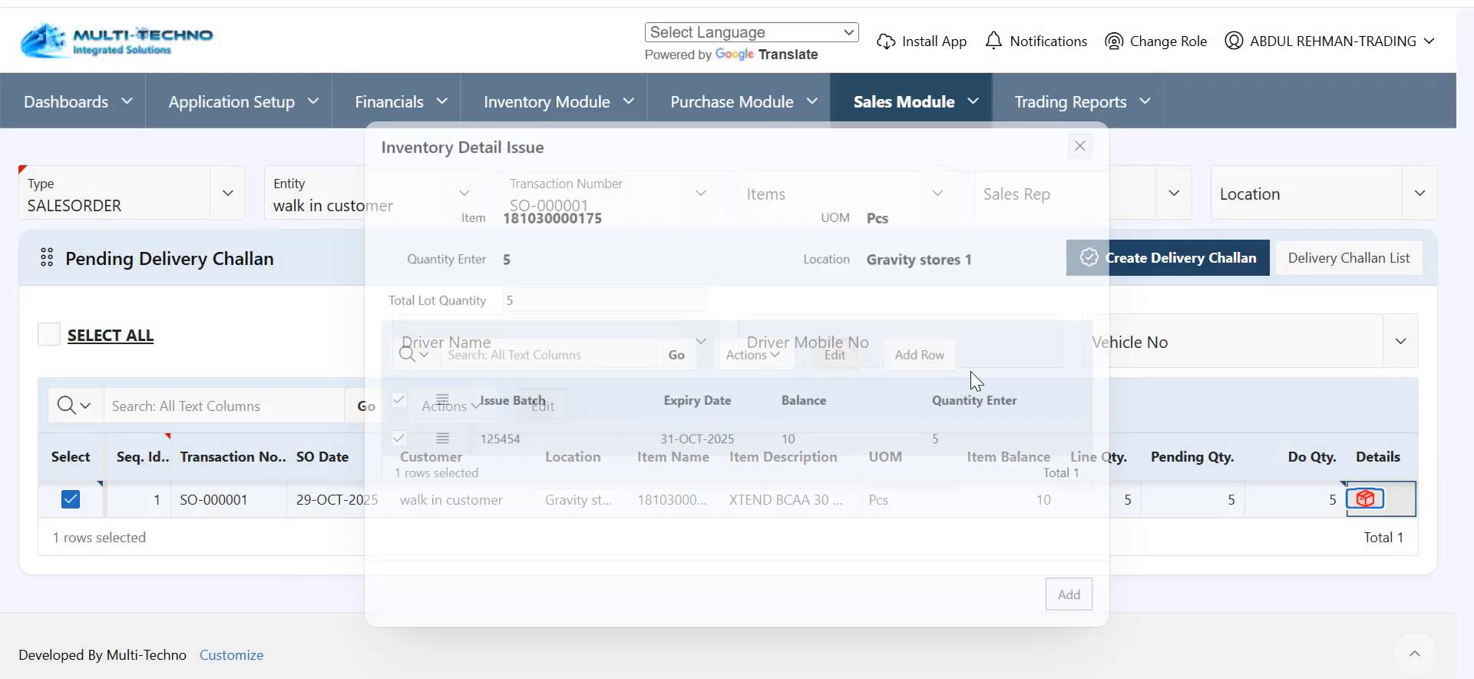
left_click(1090, 261)
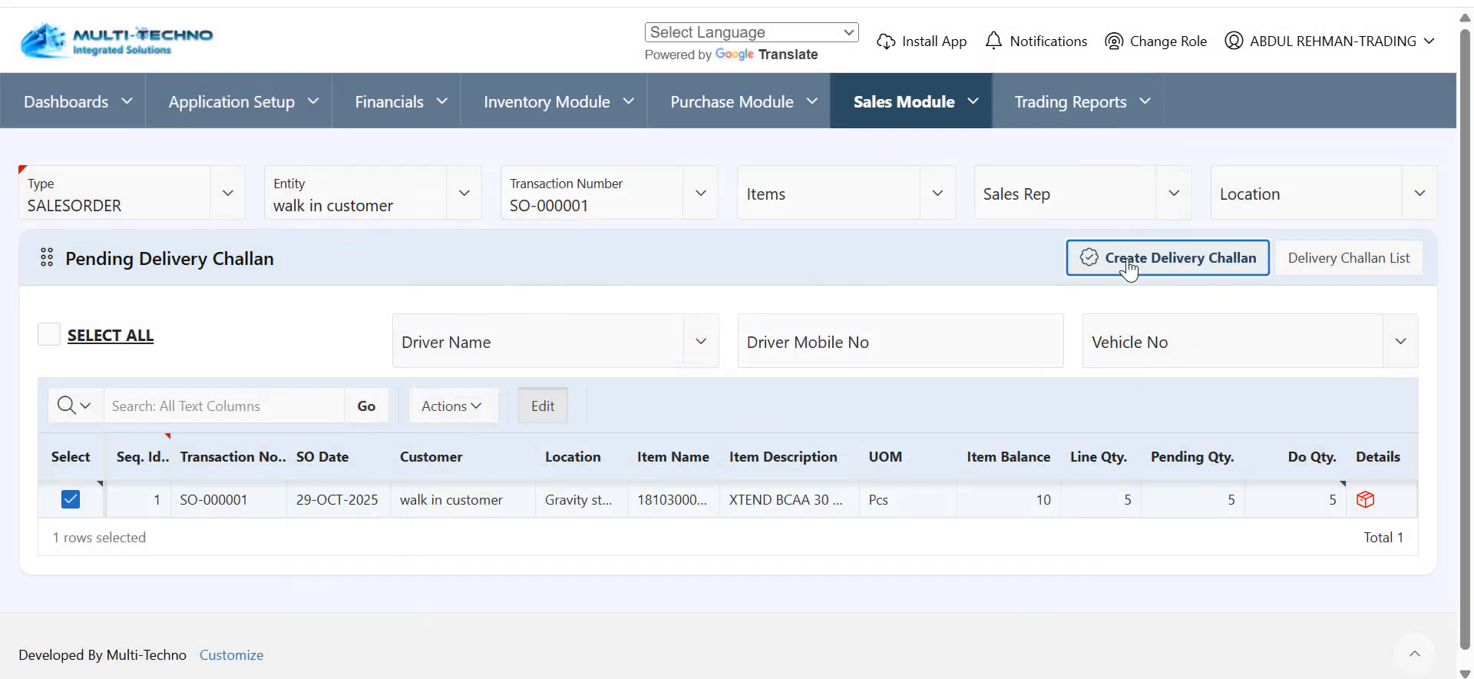
left_click(762, 411)
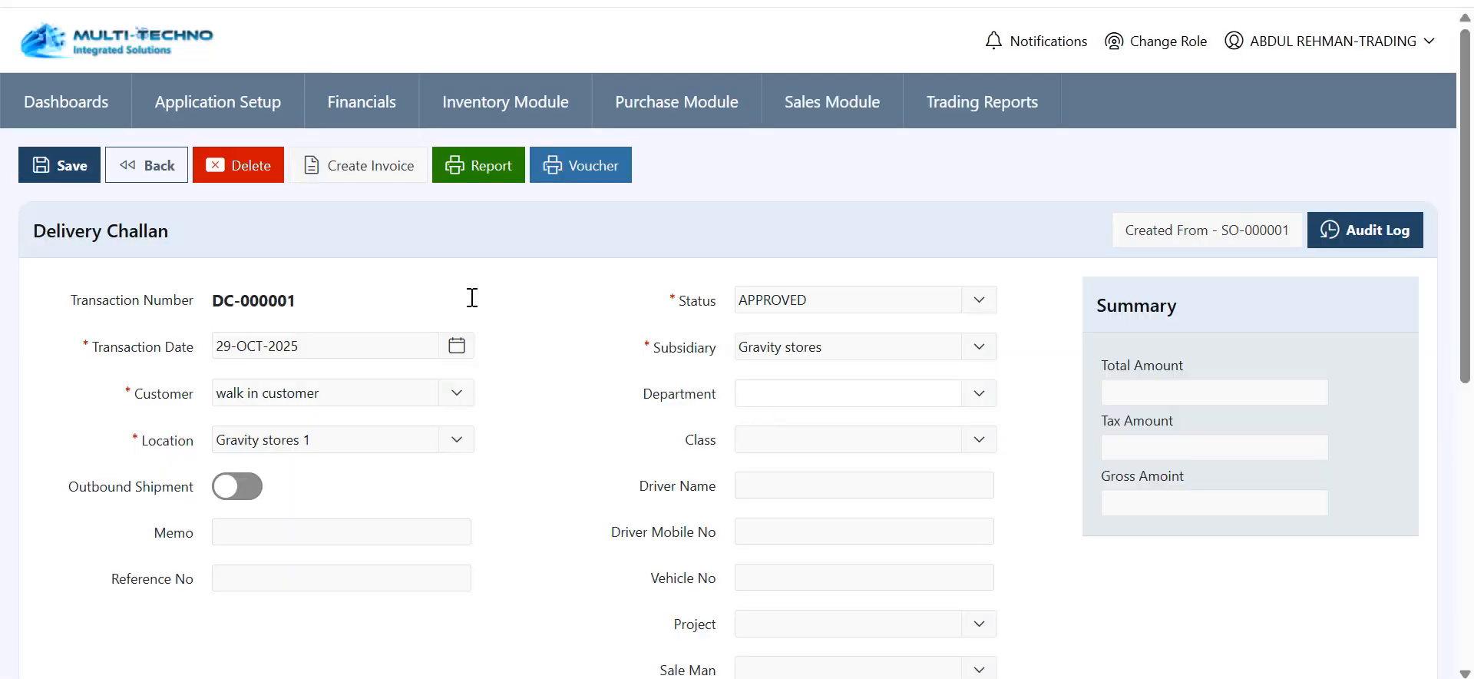
- Review the delivery challan form, save it and check its transaction lines
scroll(470, 298, "down", 10)
scroll(471, 298, "up", 10)
left_click(50, 170)
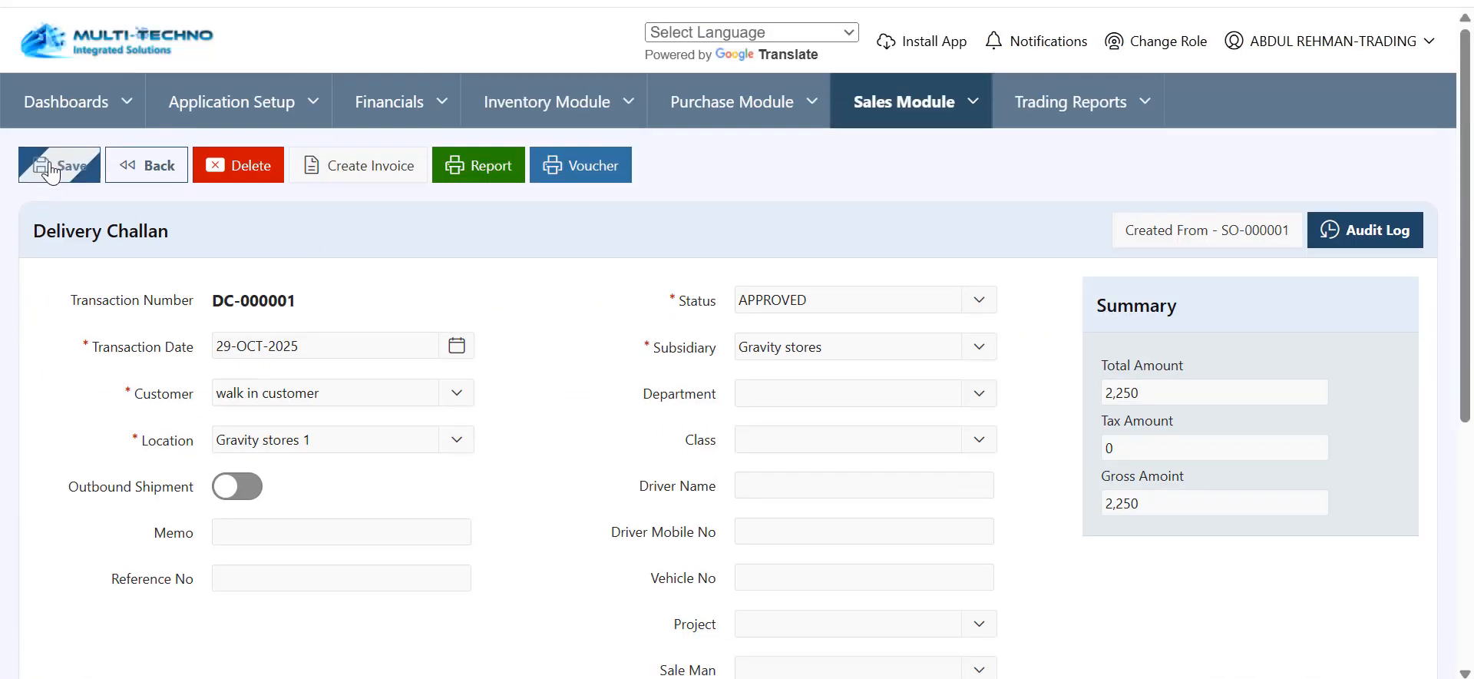
left_click(872, 407)
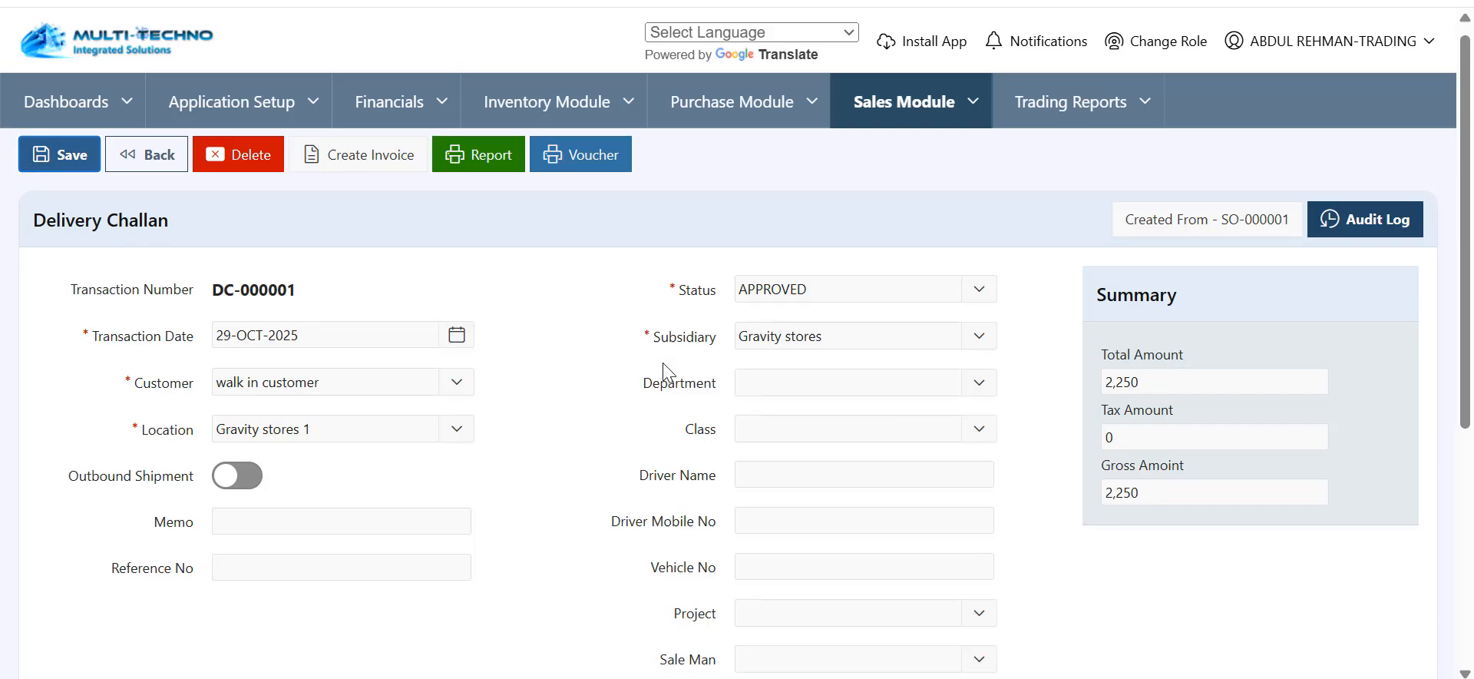
scroll(664, 372, "down", 5)
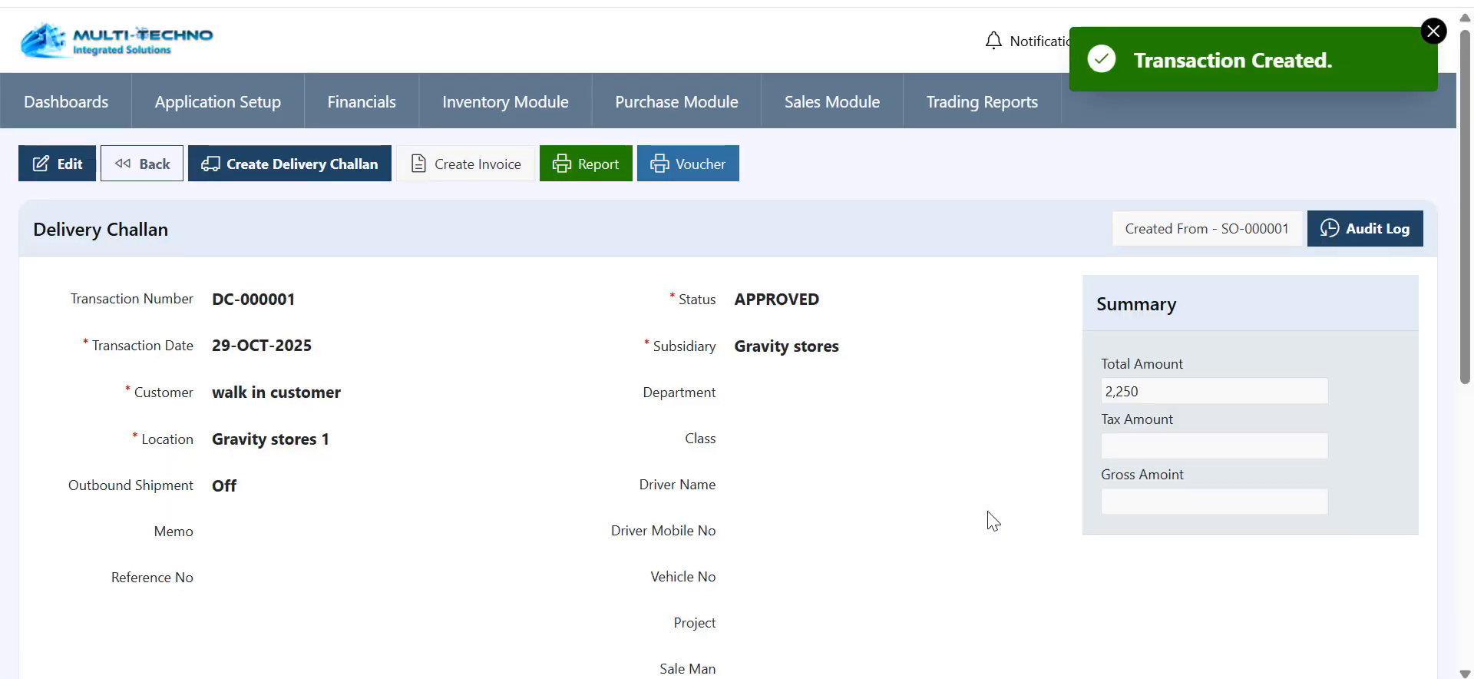
scroll(987, 517, "down", 5)
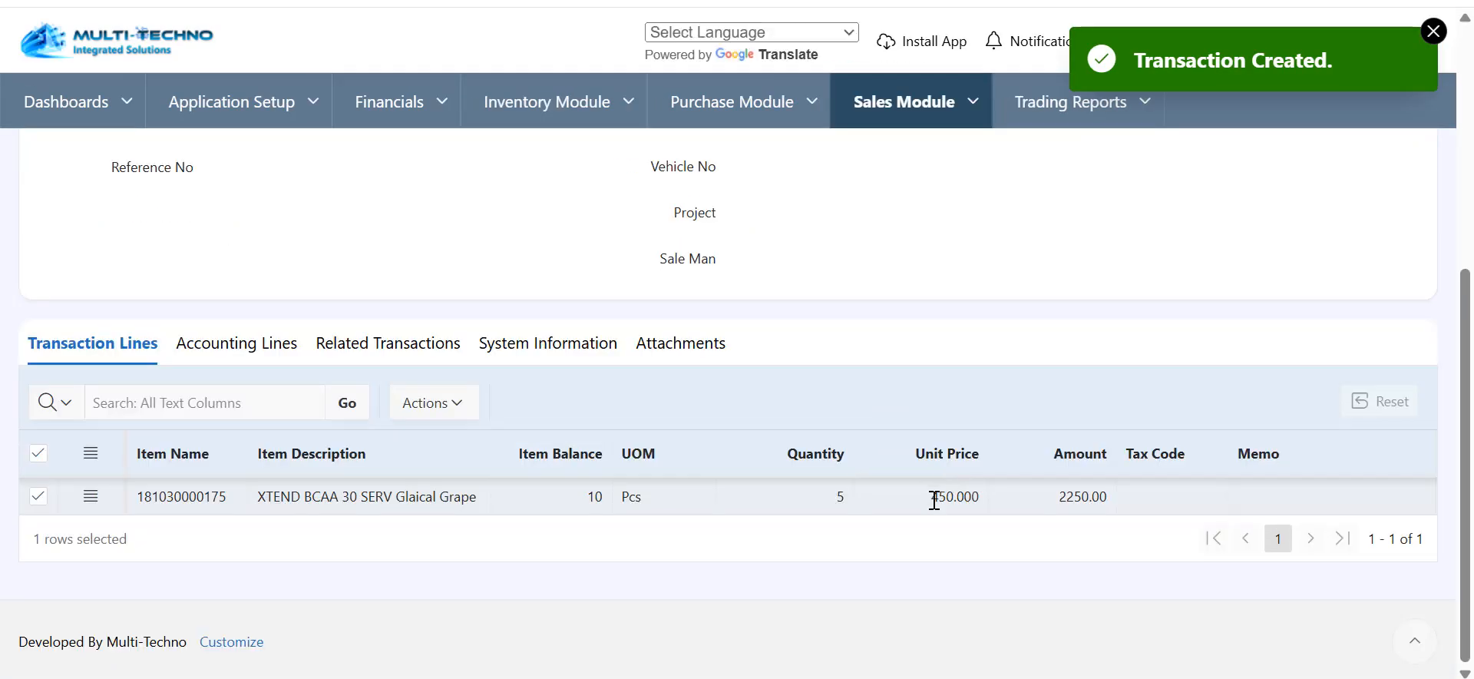
- Create an invoice from the delivery challan, review its transaction line and save the invoice
scroll(935, 500, "up", 5)
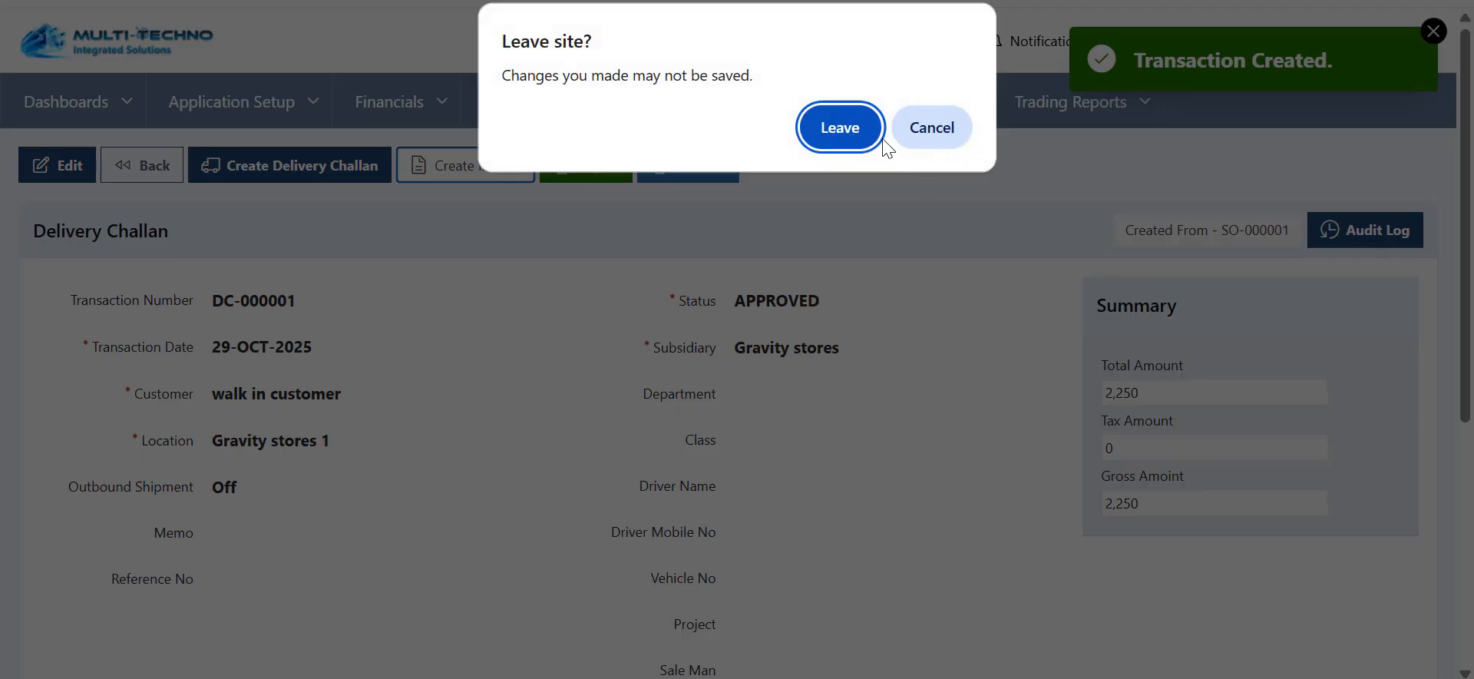
left_click(838, 127)
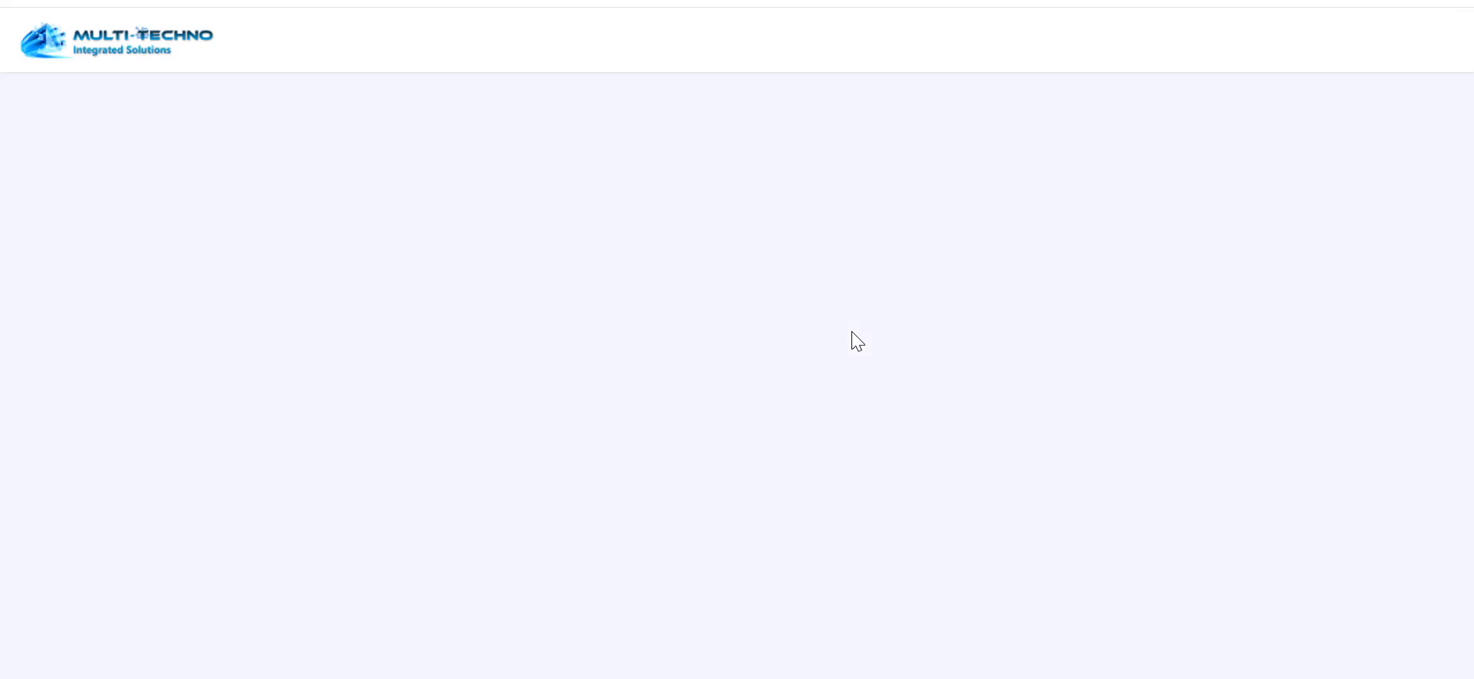
left_click(1131, 349)
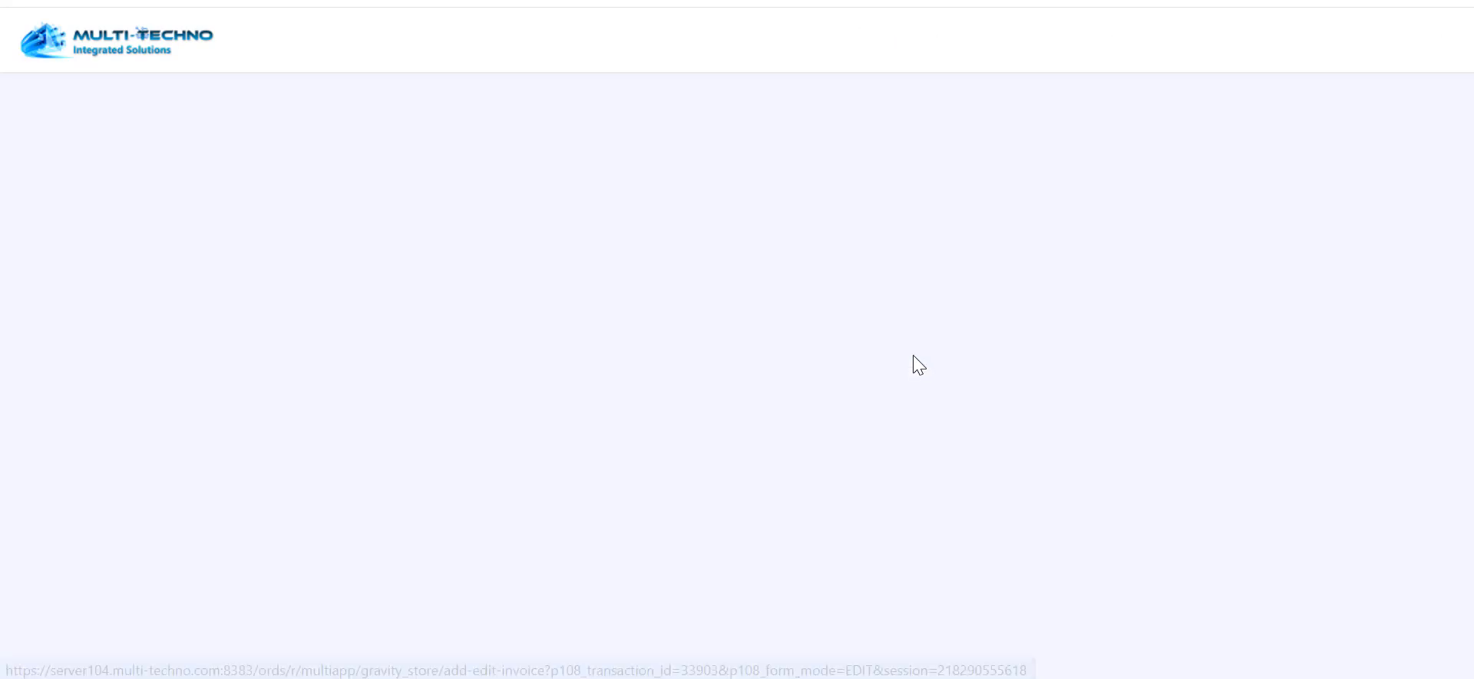
scroll(487, 255, "down", 5)
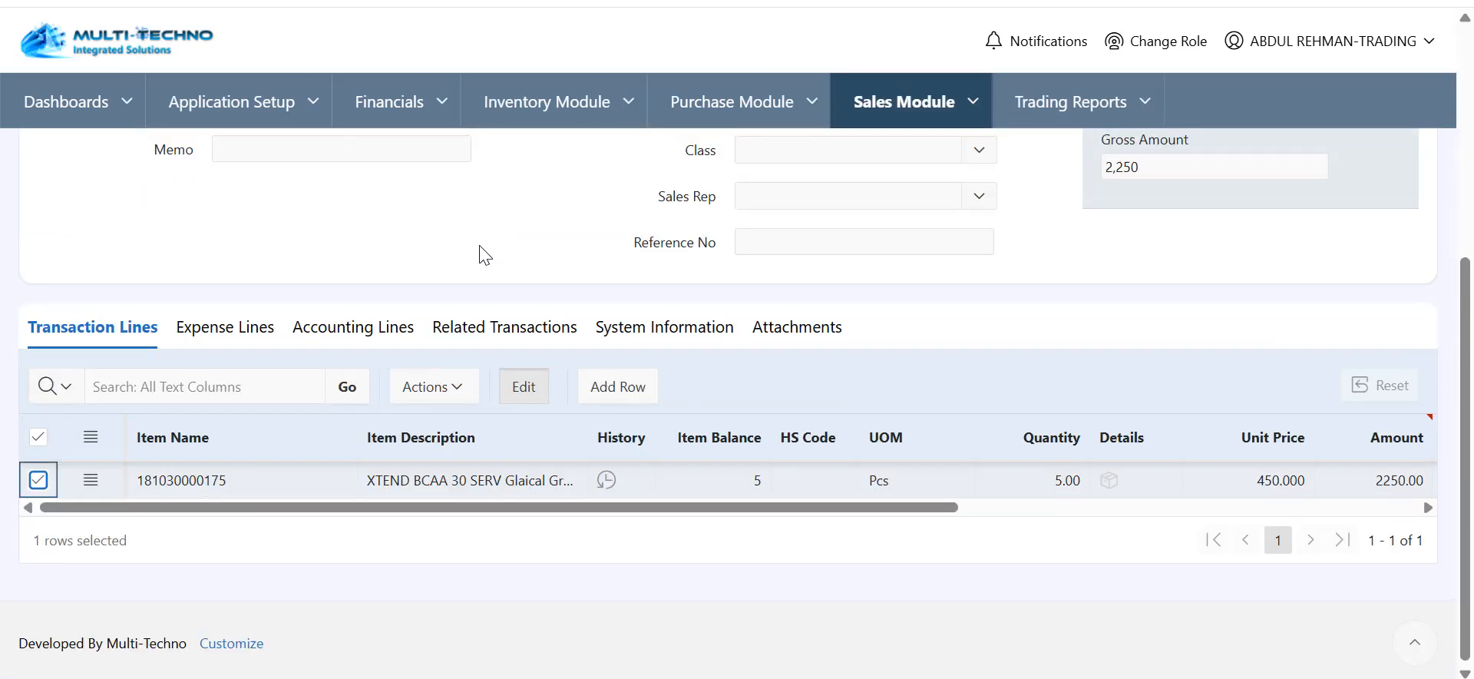
scroll(481, 250, "up", 5)
left_click(57, 166)
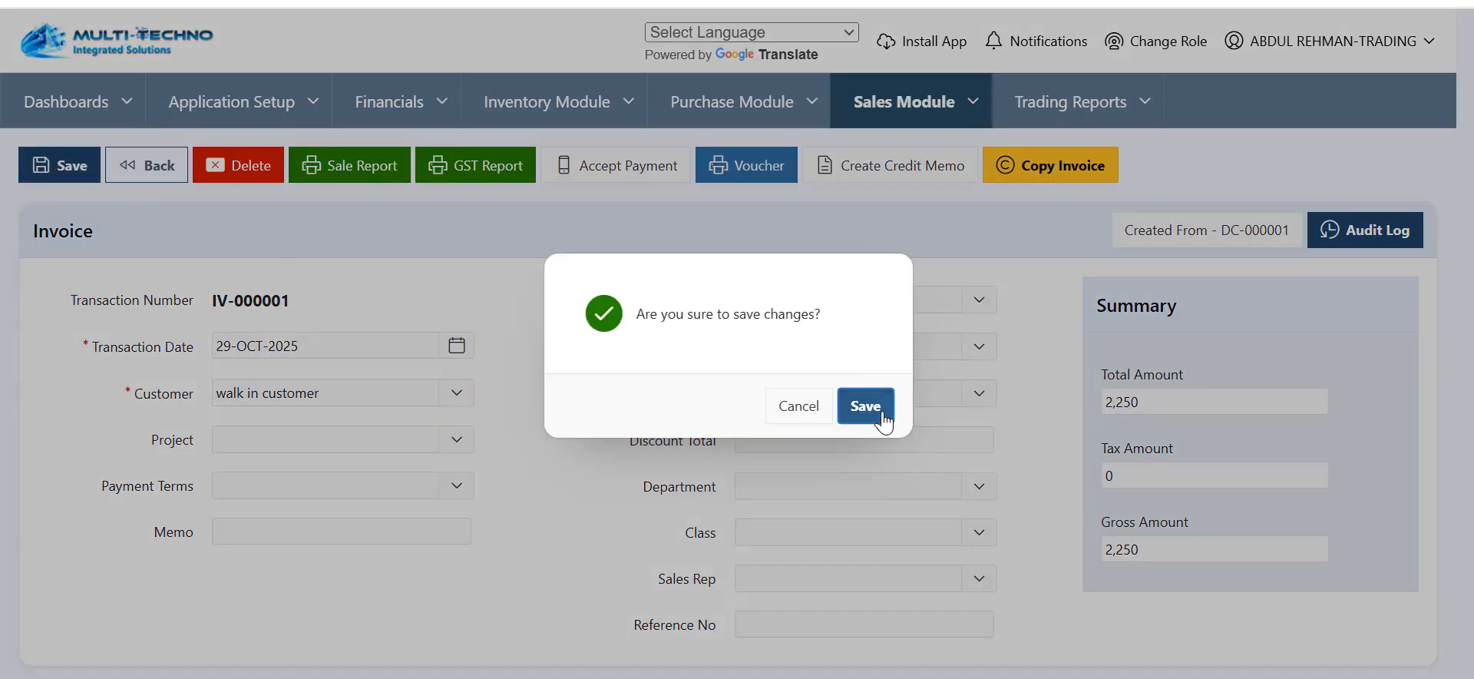
left_click(865, 407)
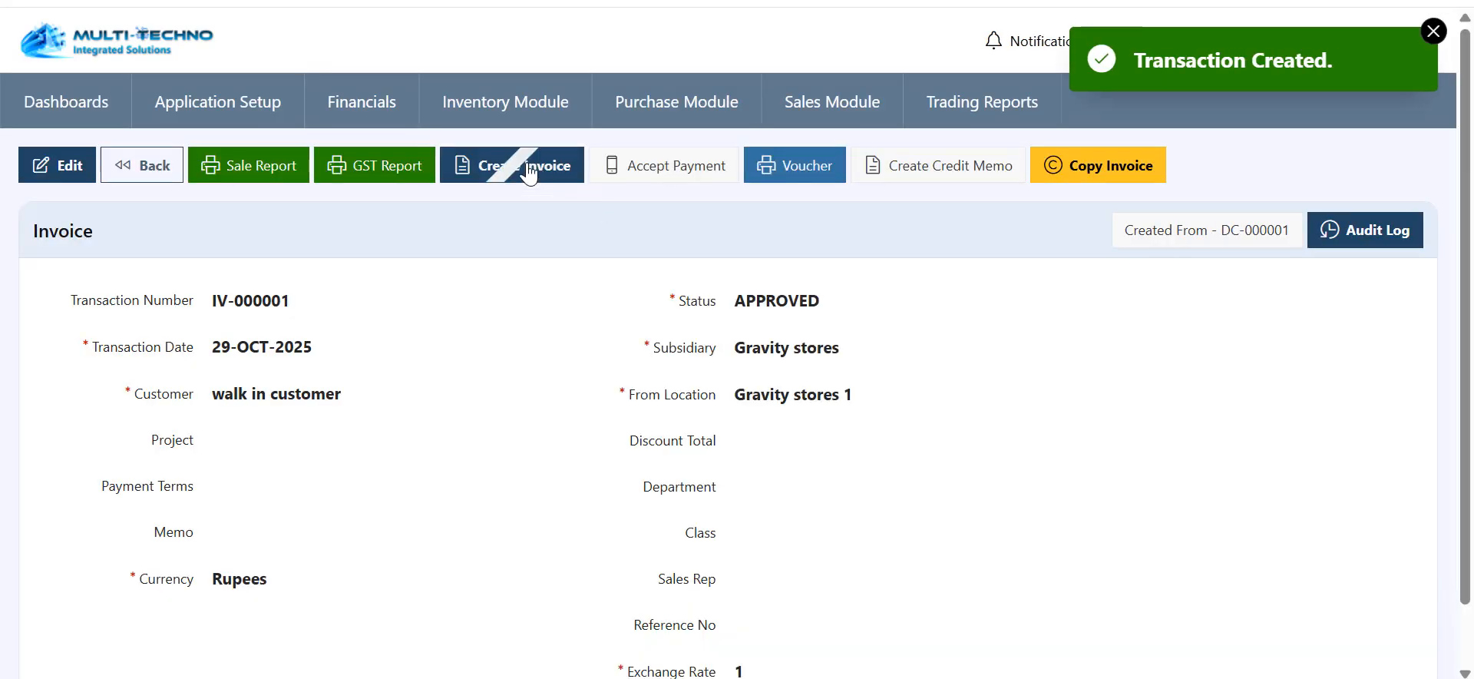
scroll(412, 330, "down", 6)
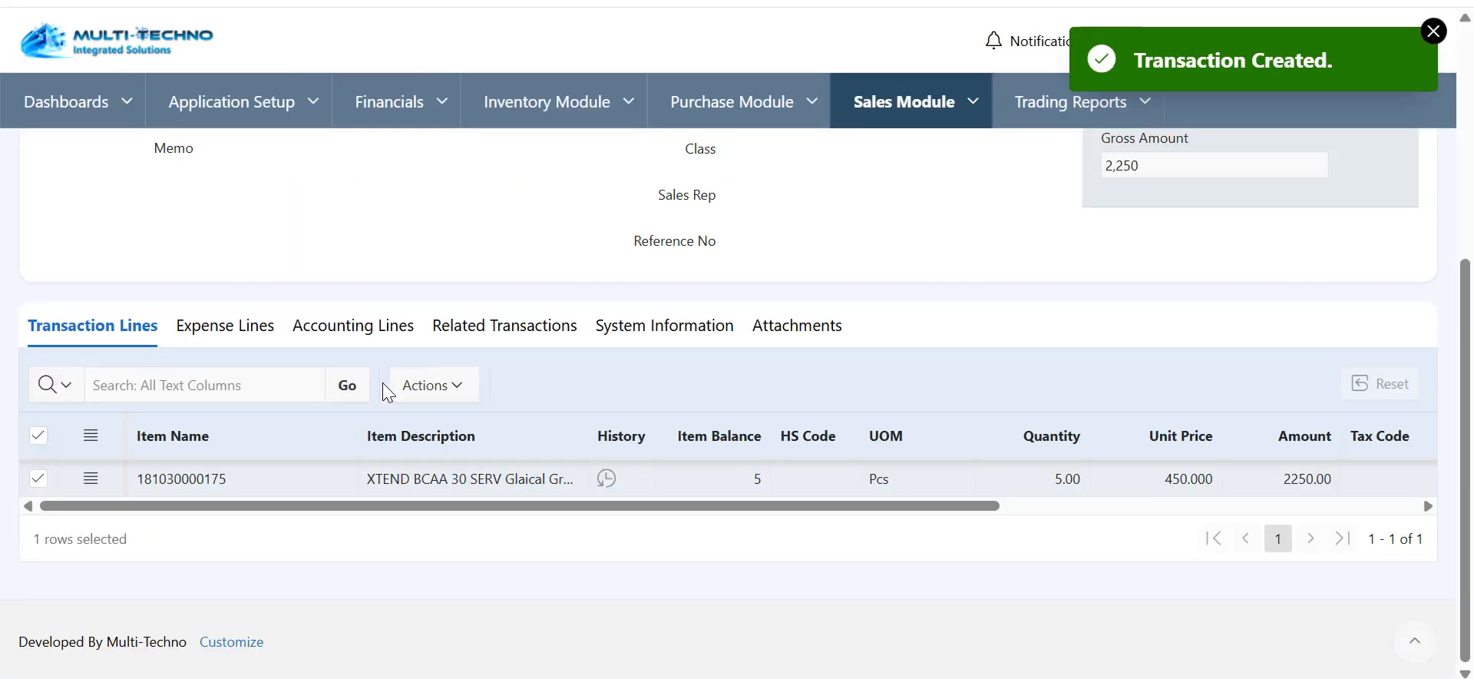
left_click(166, 477)
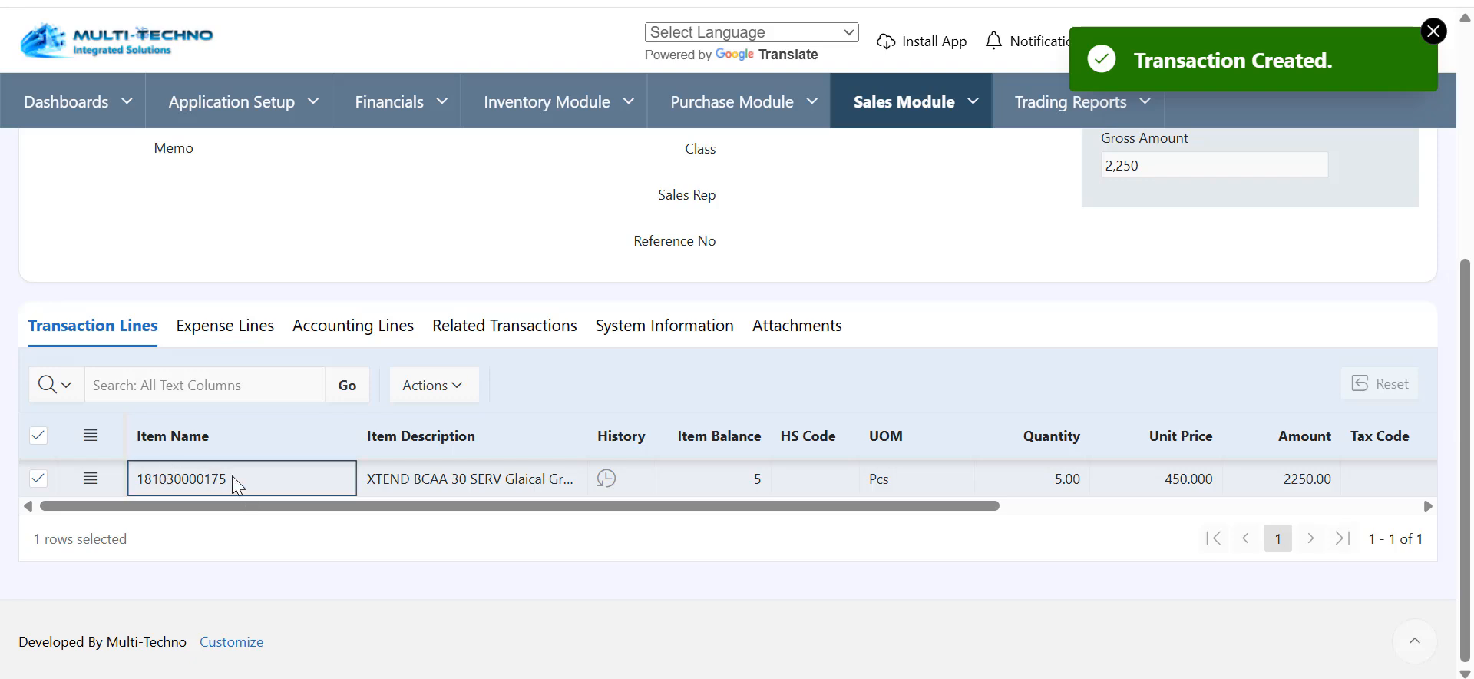
scroll(166, 426, "up", 5)
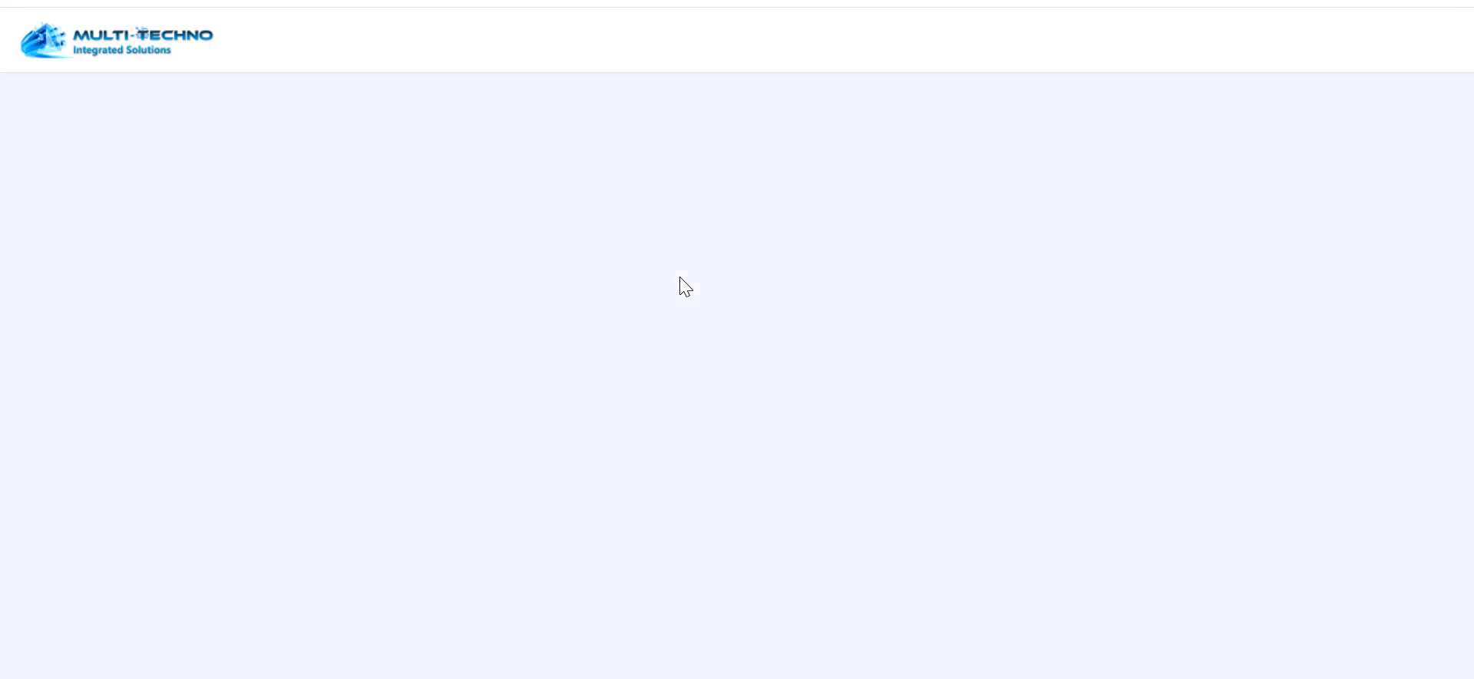
scroll(470, 331, "down", 6)
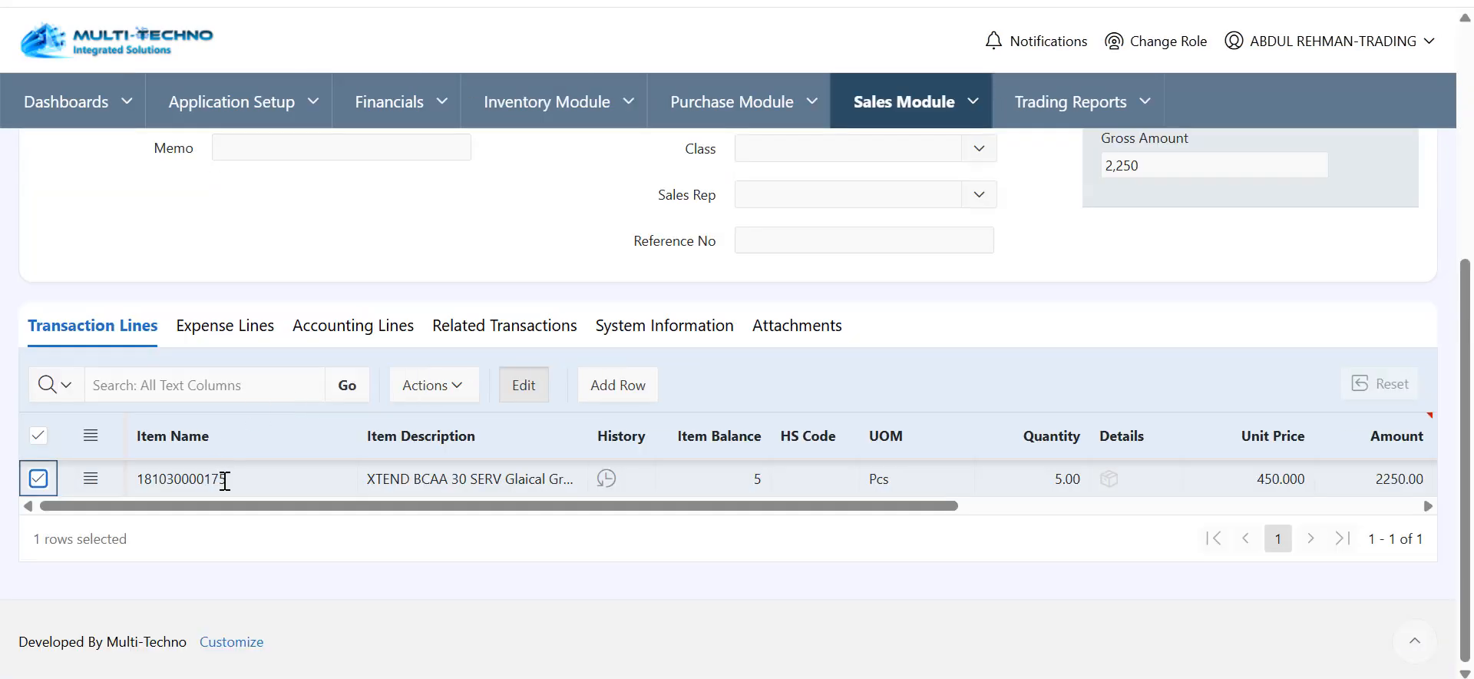
left_click(225, 480)
key("ctrl+c")
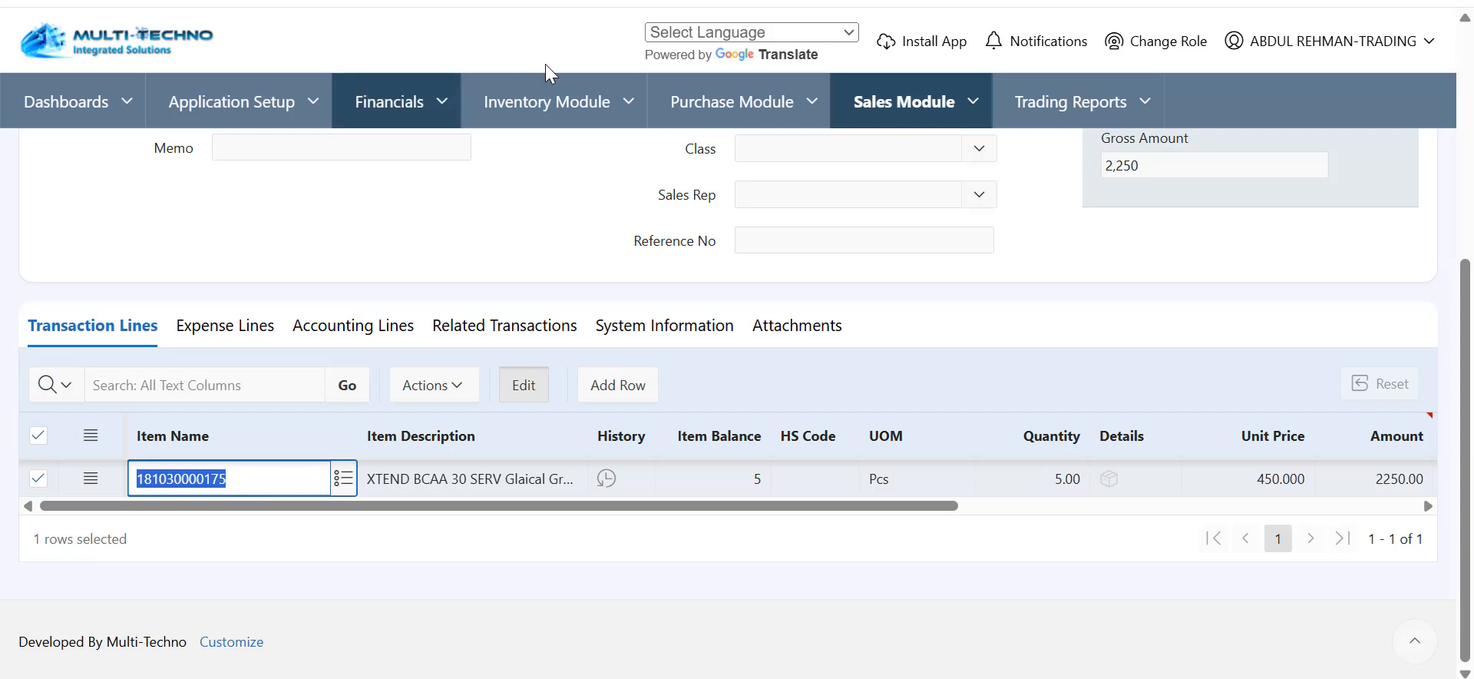
- Run the Items Details Closing Report for the location Gravity stores 1
left_click(628, 102)
mouse_move(641, 325)
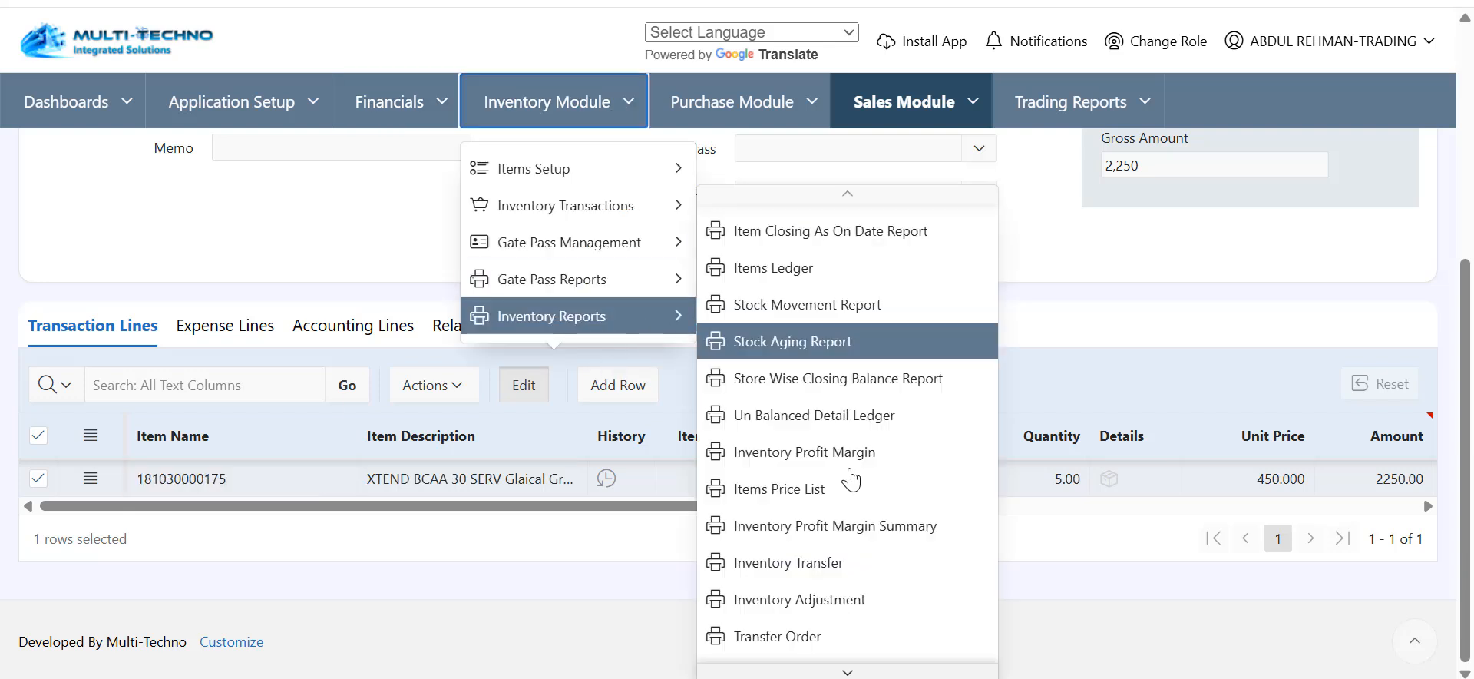
scroll(855, 483, "down", 4)
left_click(797, 636)
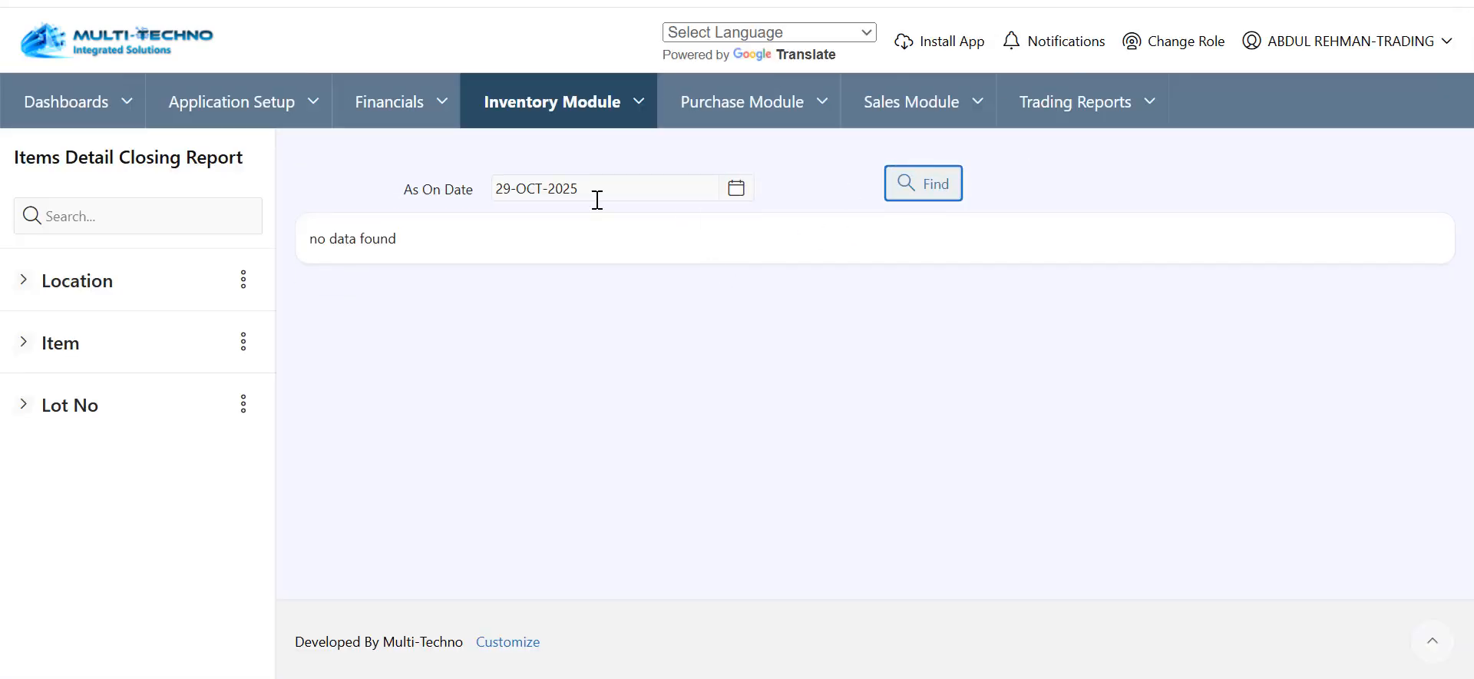
left_click(22, 281)
left_click(78, 326)
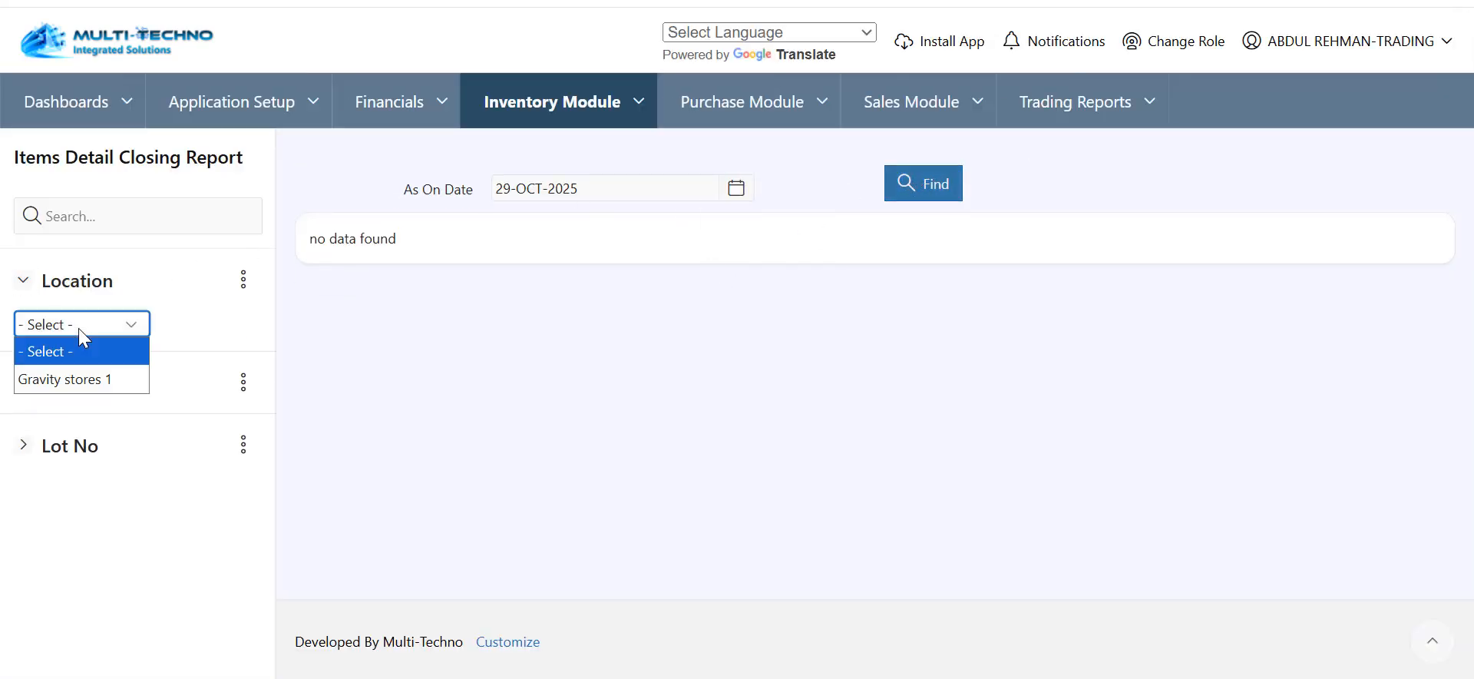
left_click(70, 376)
left_click(931, 182)
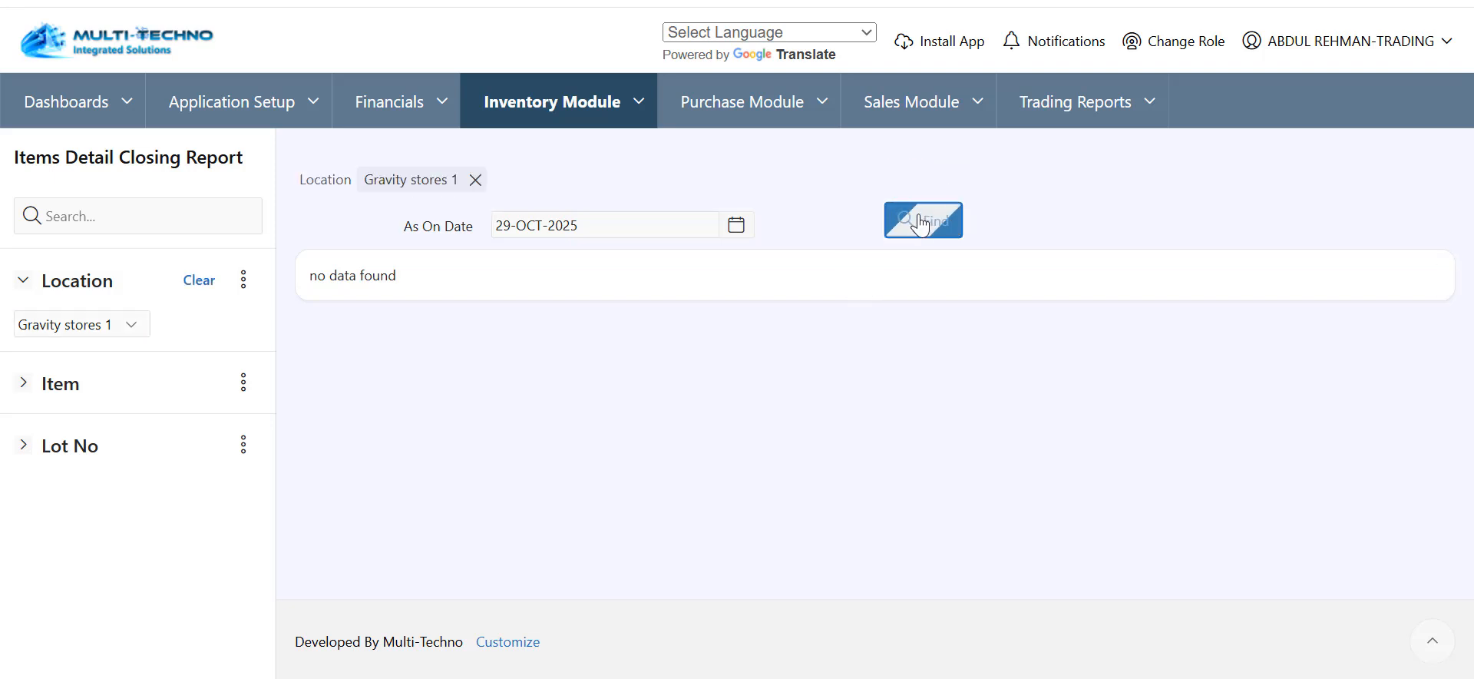
left_click(637, 117)
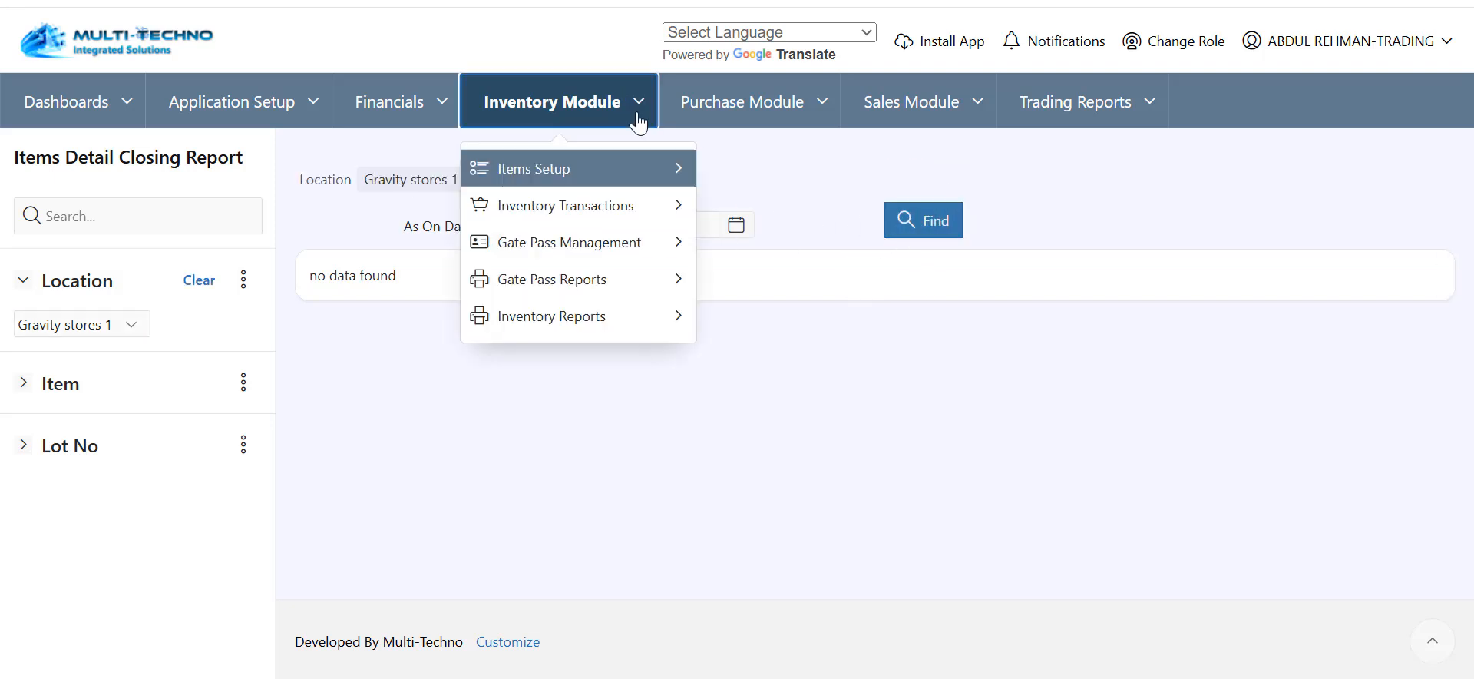
mouse_move(585, 328)
scroll(836, 461, "down", 4)
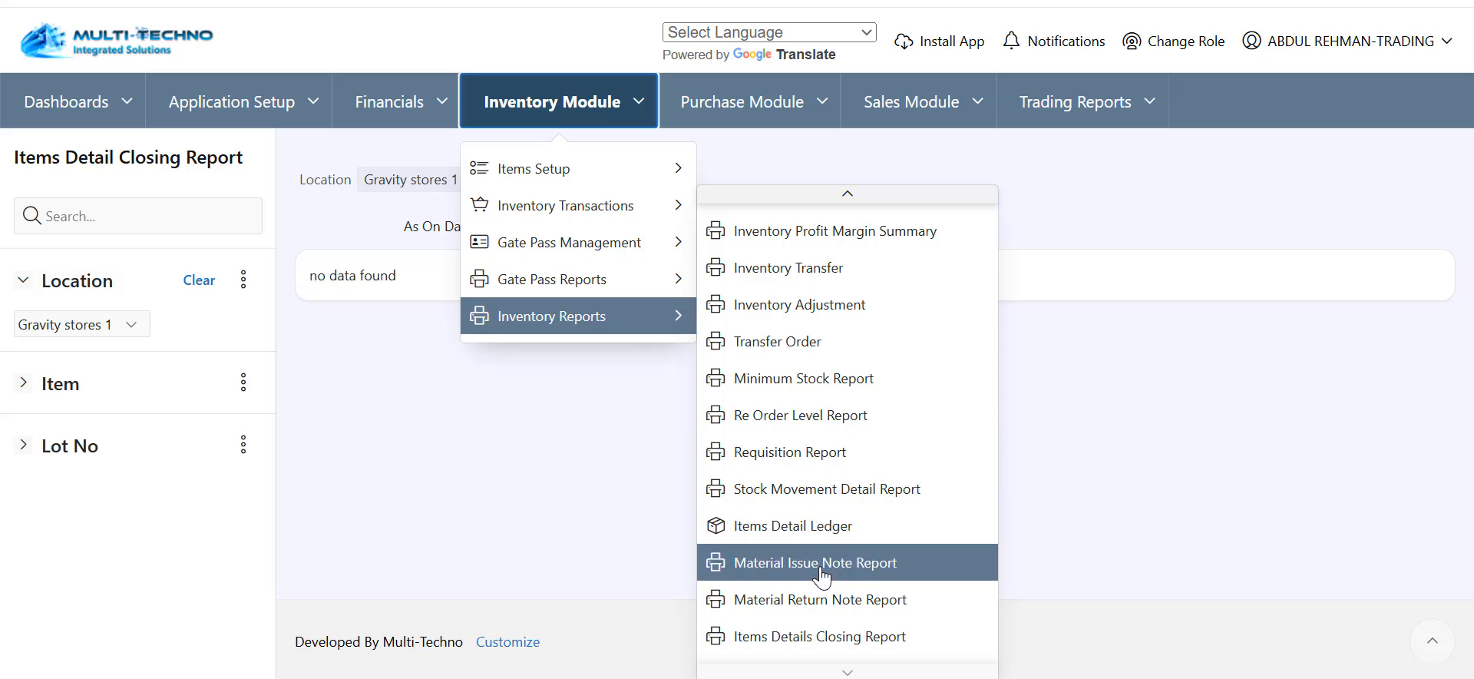
left_click(820, 528)
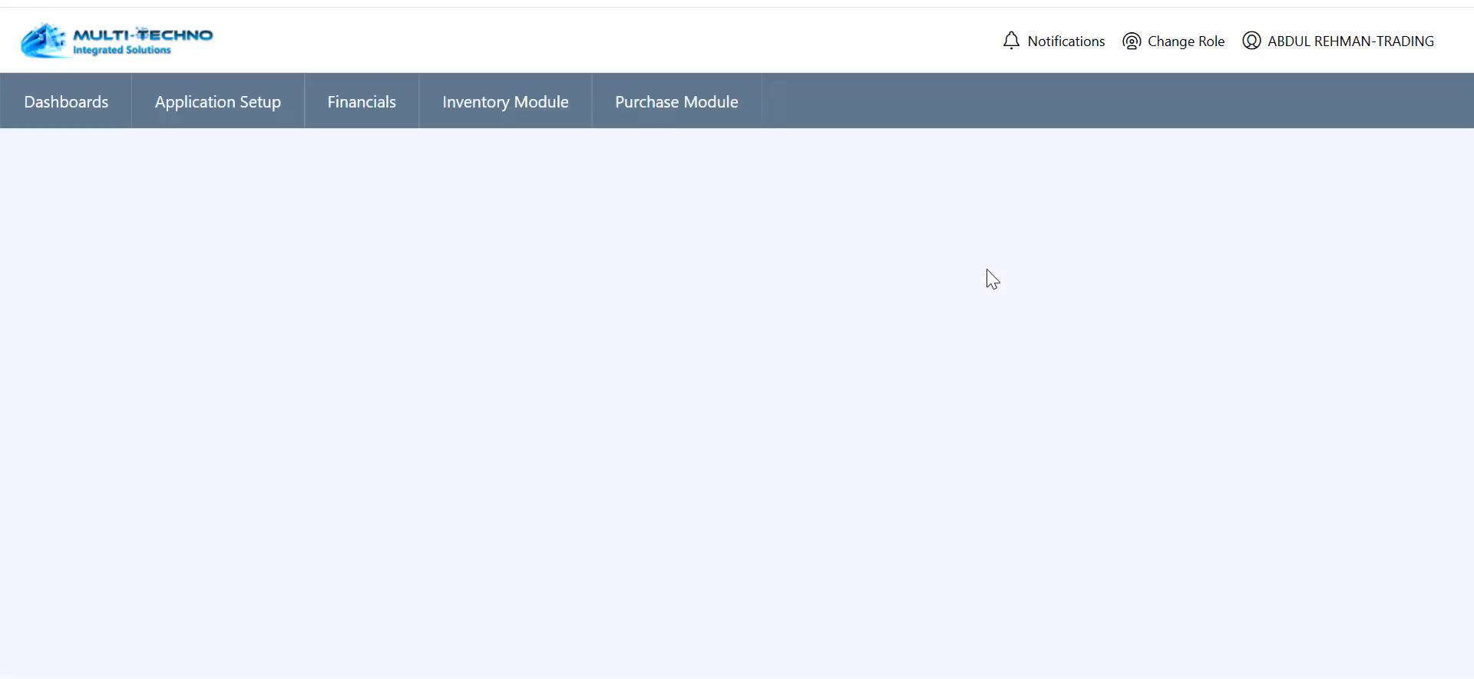
left_click(376, 238)
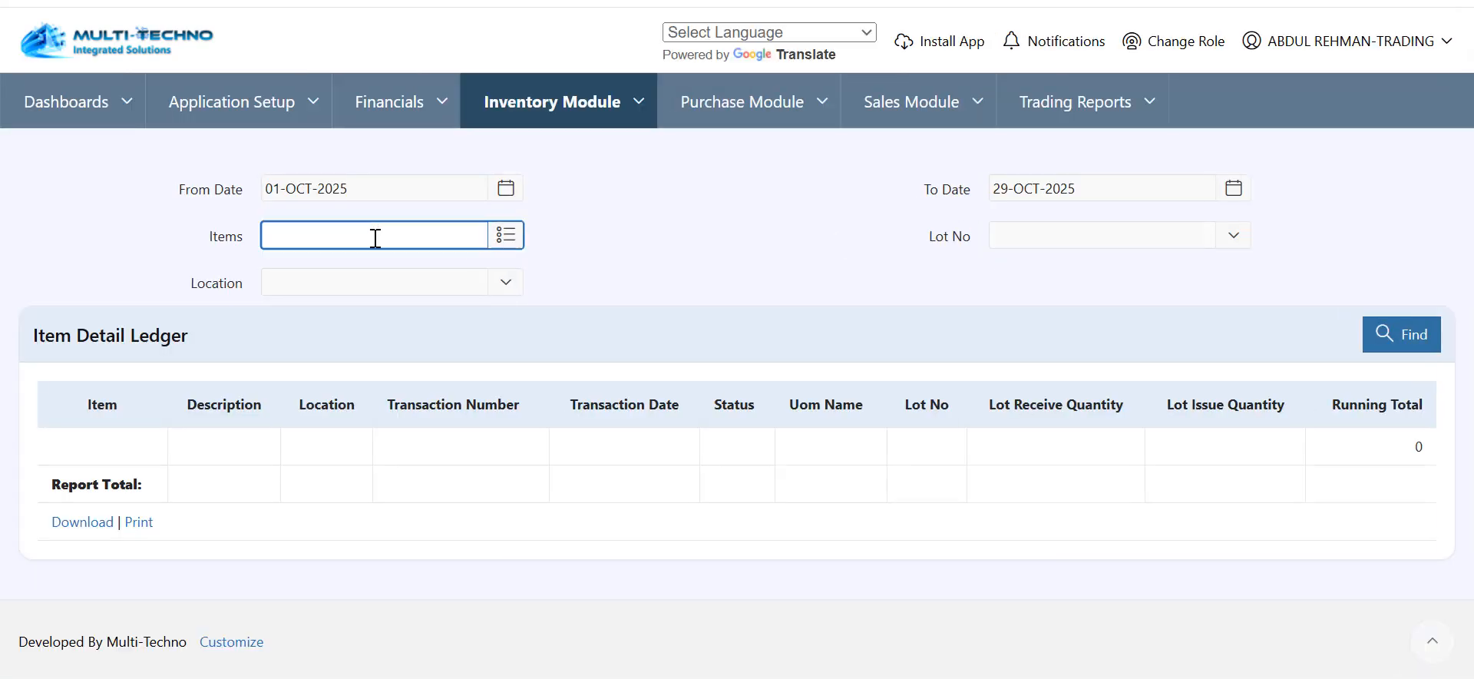
left_click(518, 238)
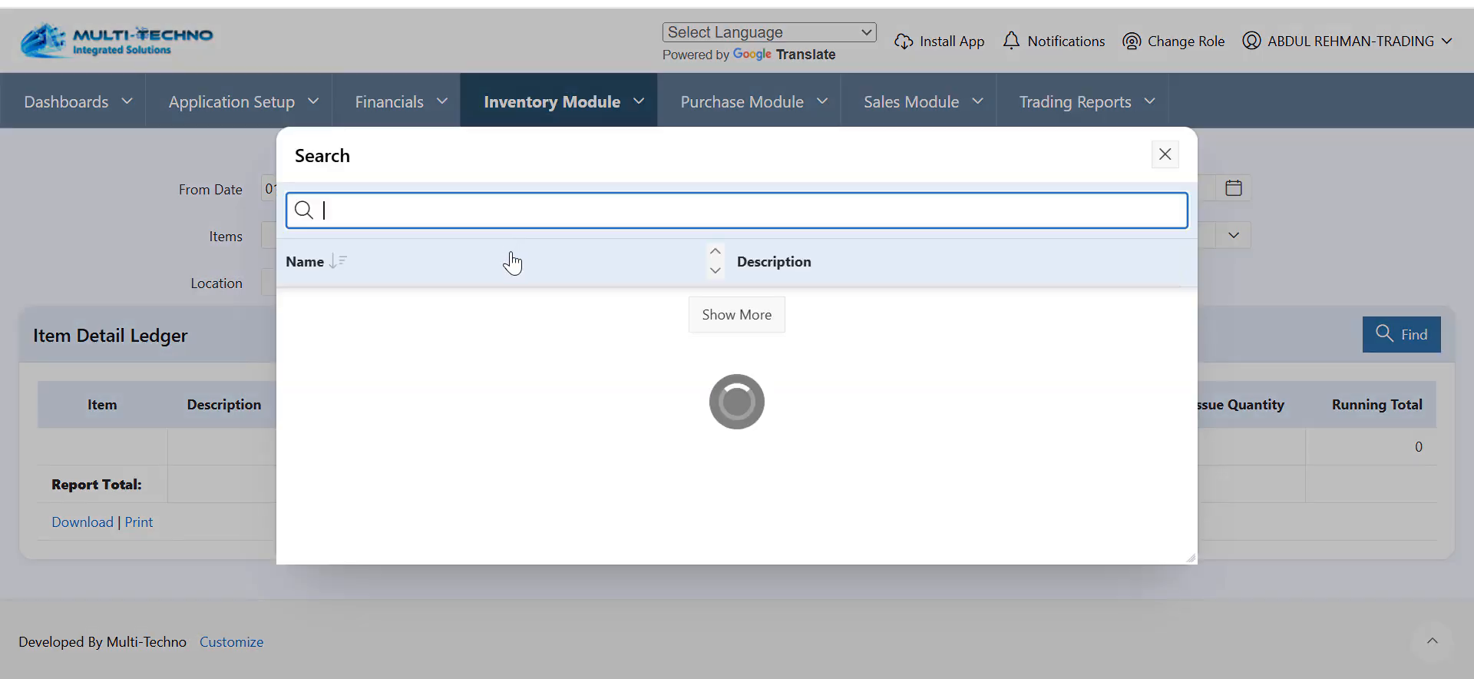
key("ctrl+v")
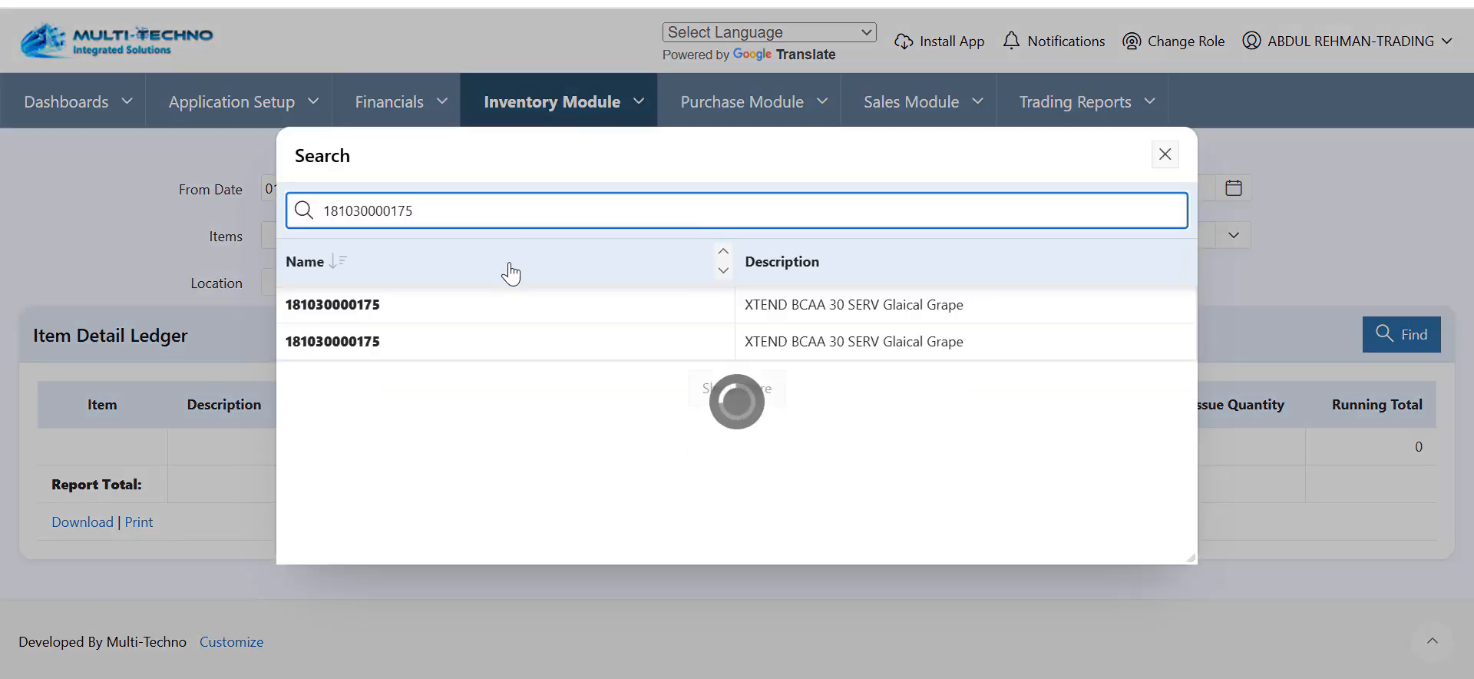
left_click(511, 319)
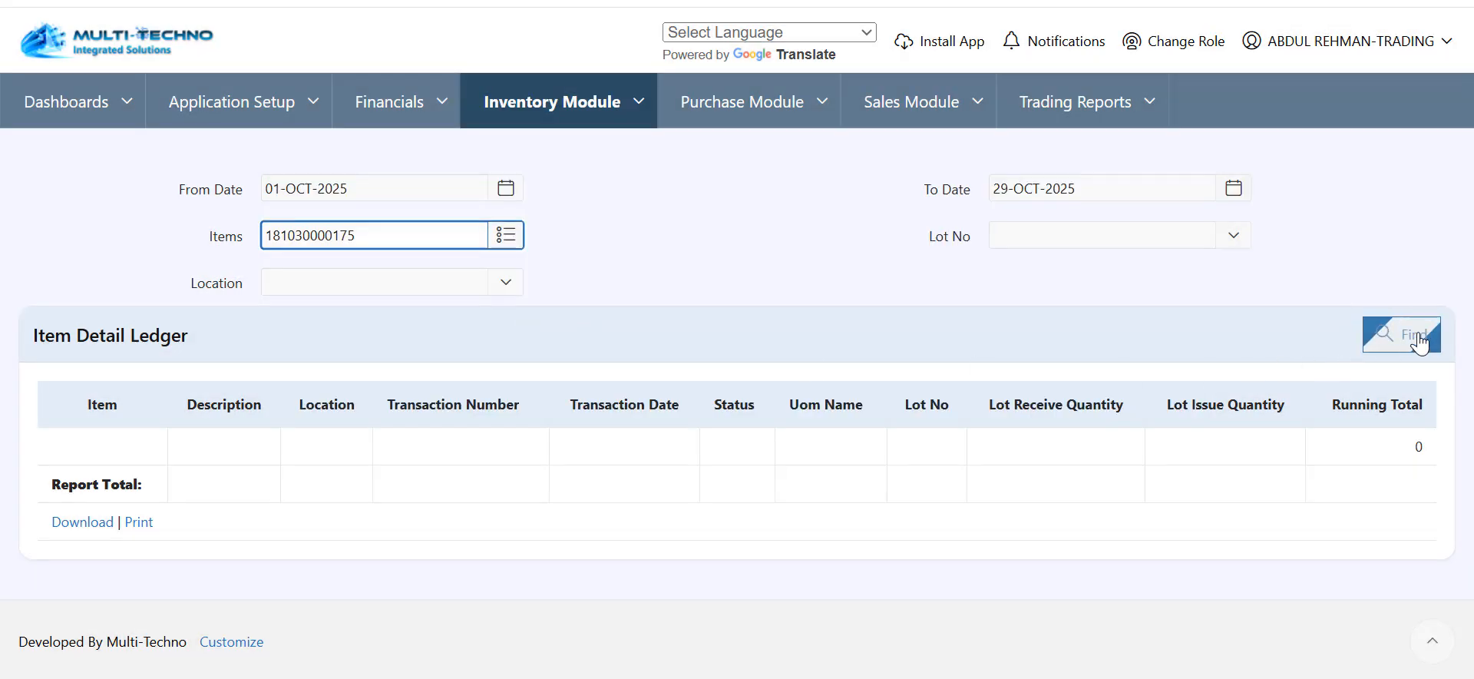